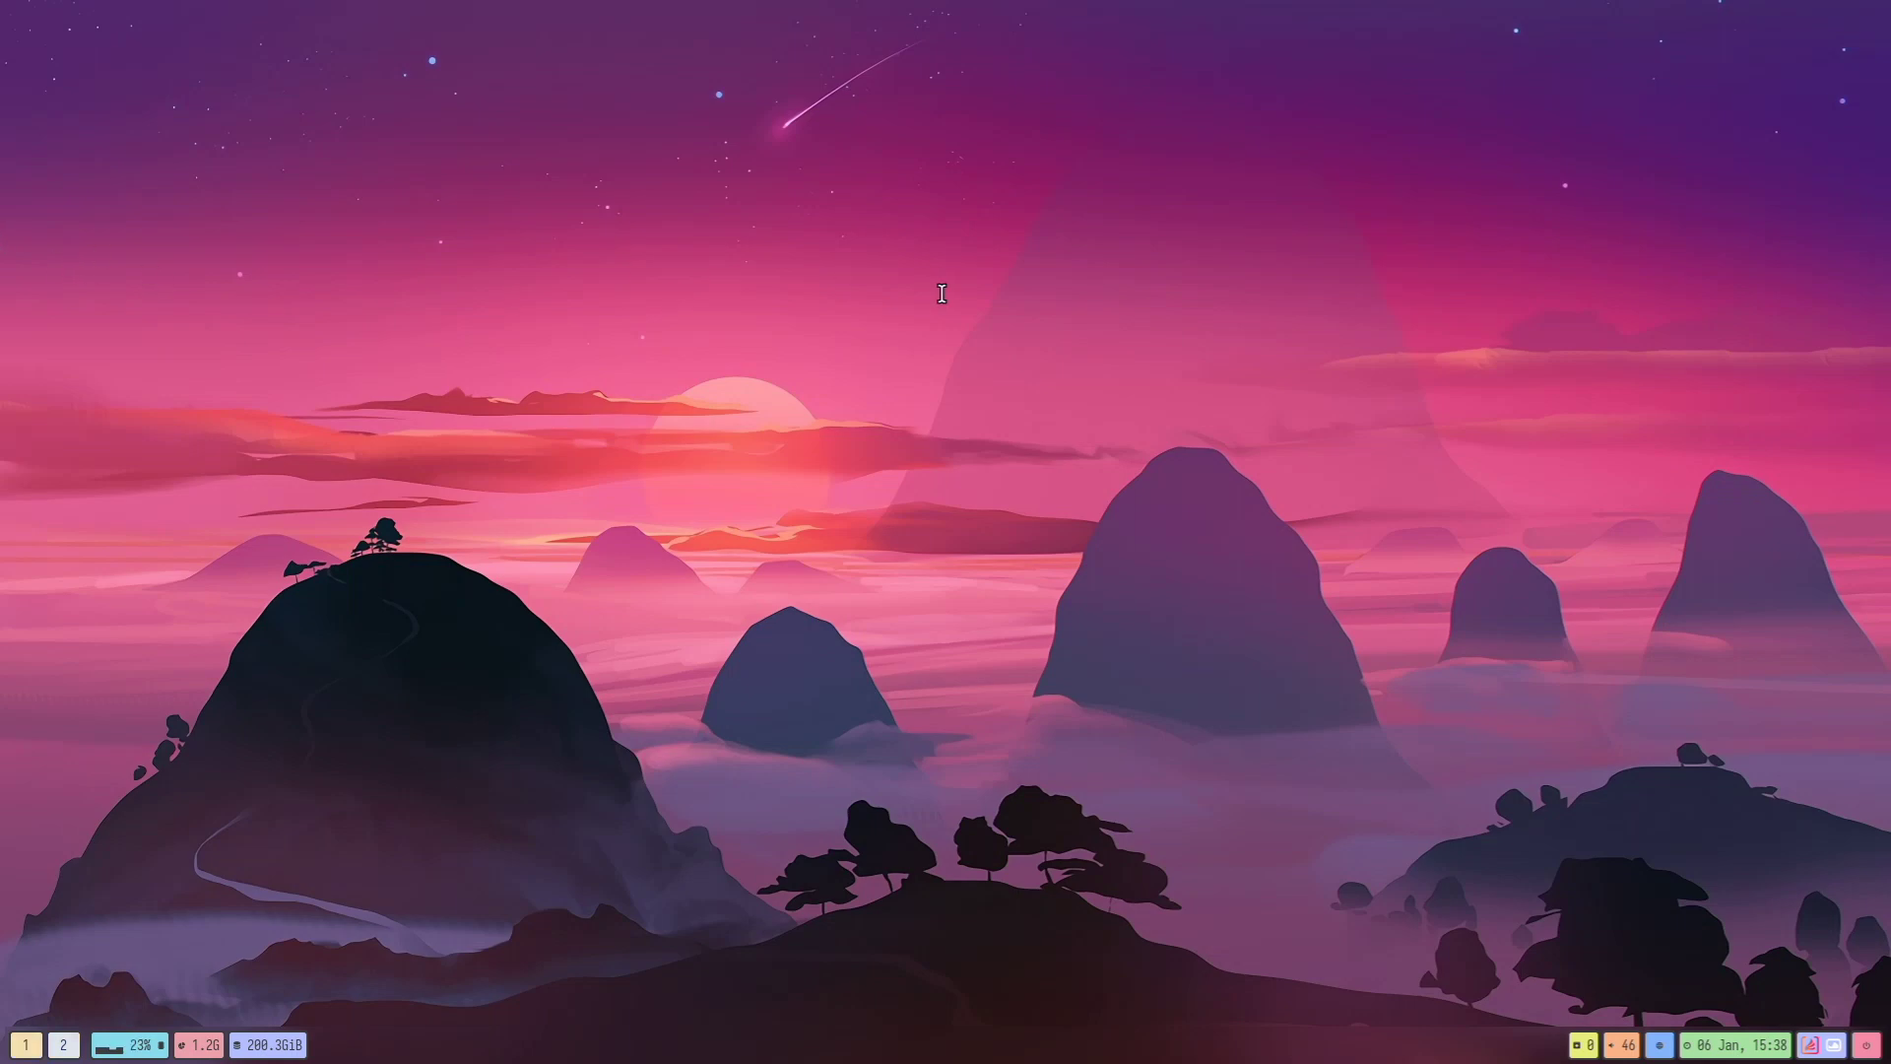
Step: Run iso in a new kitty terminal and highlight codename ArcoLinuxB-hyprland (release v23.02.01), then go fullscreen
{"action": "key", "text": "super+Return"}
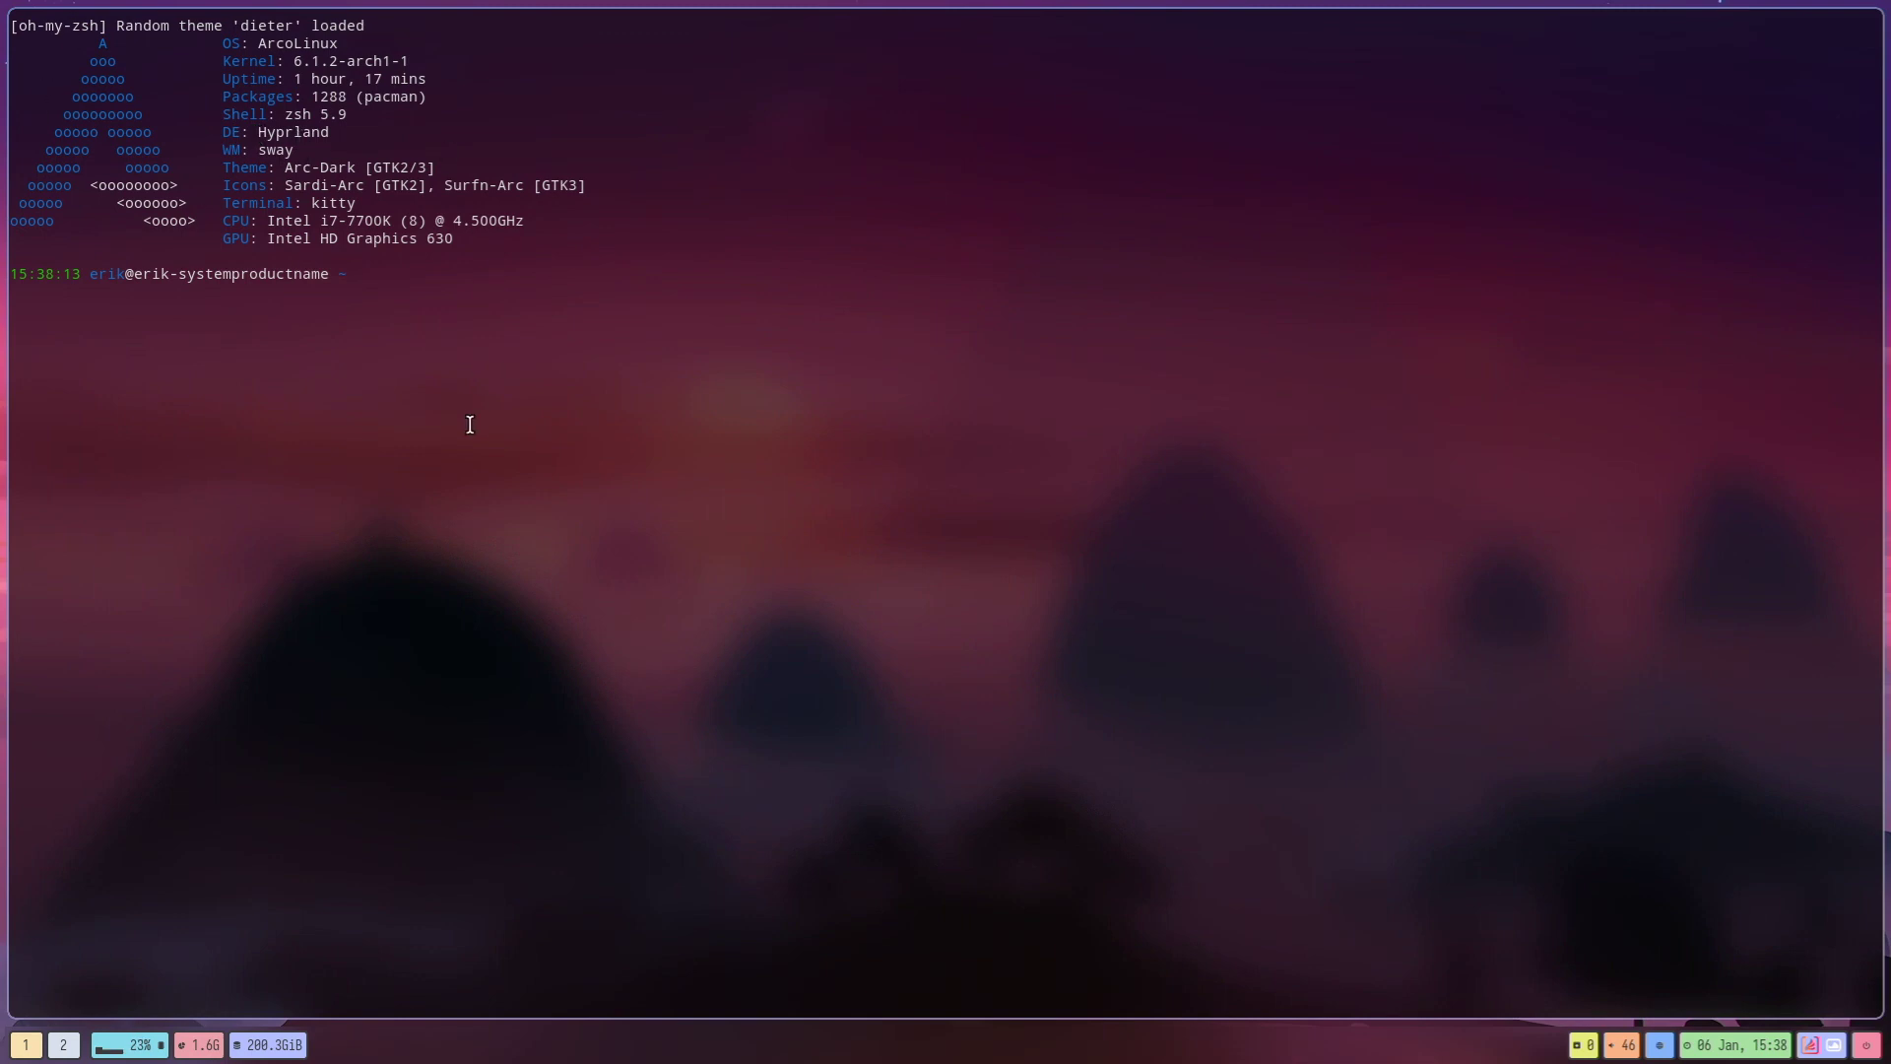
{"action": "type", "text": "iso"}
{"action": "key", "text": "Return"}
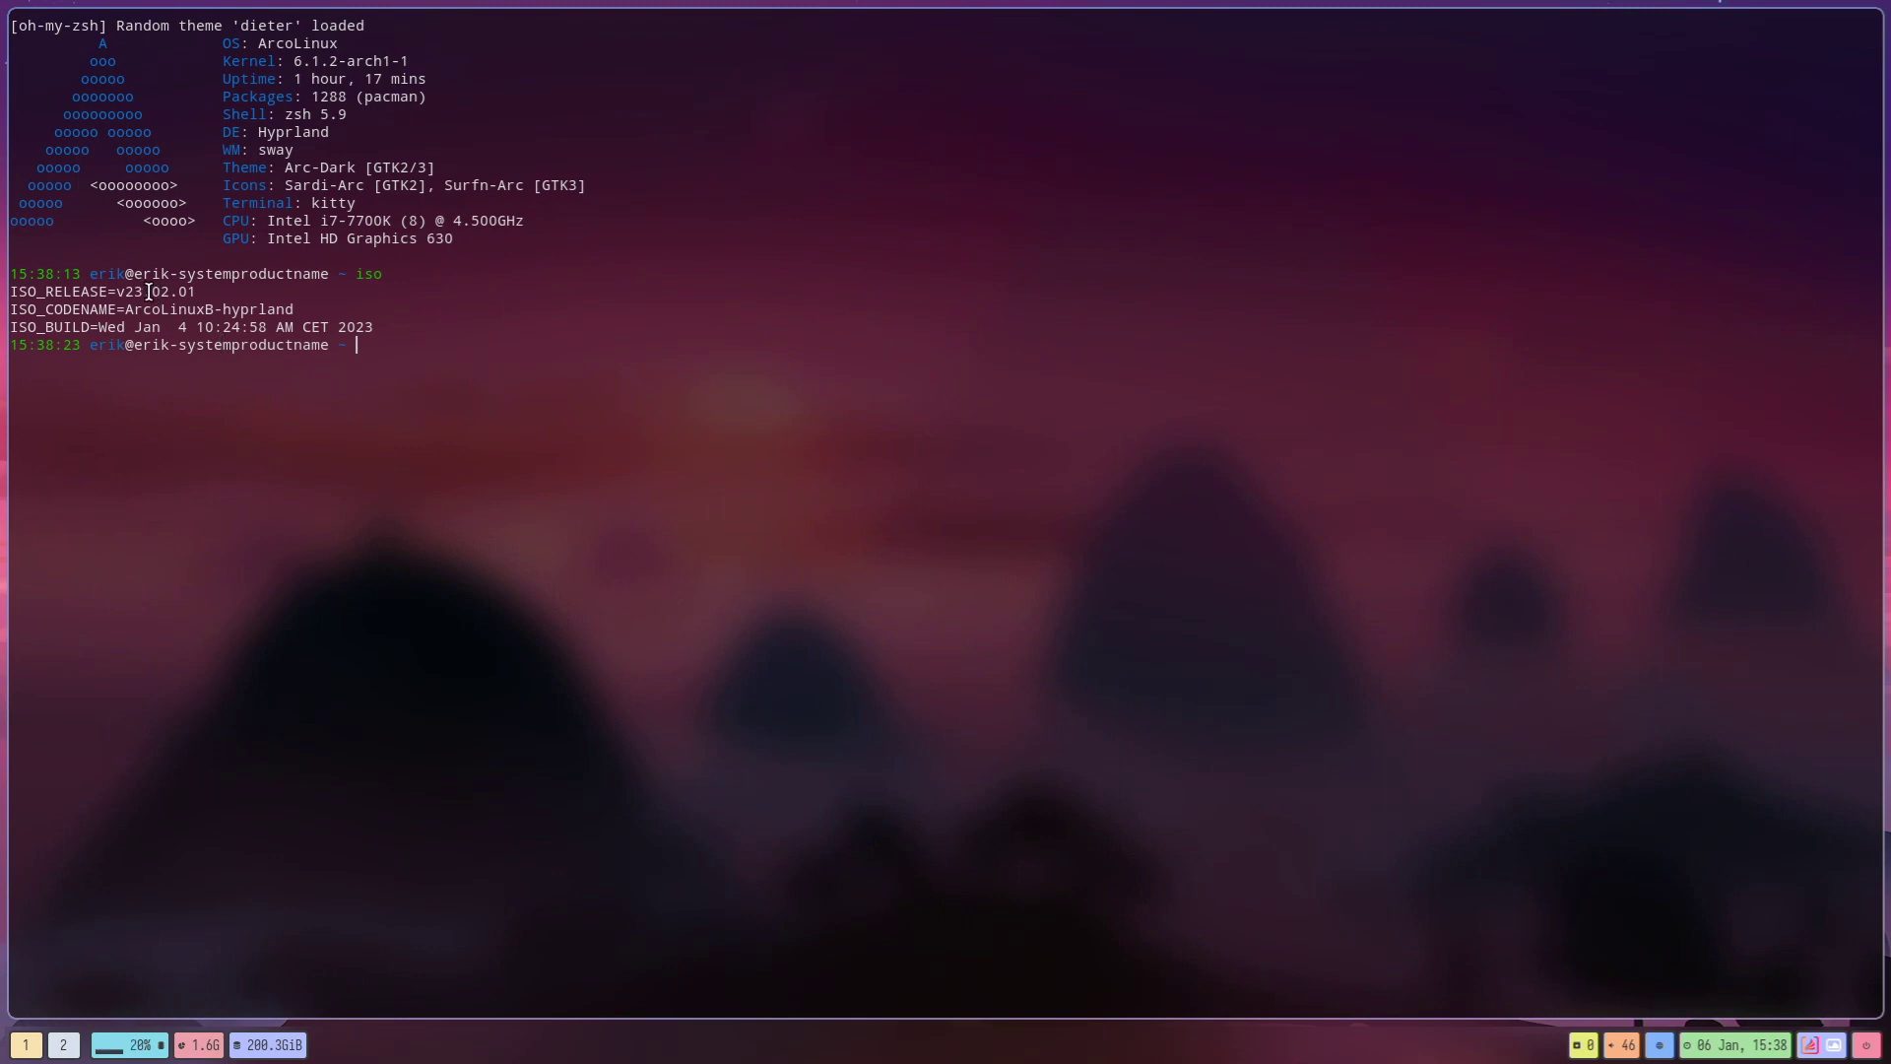
{"action": "left_click_drag", "start_coordinate": [125, 309], "coordinate": [333, 317]}
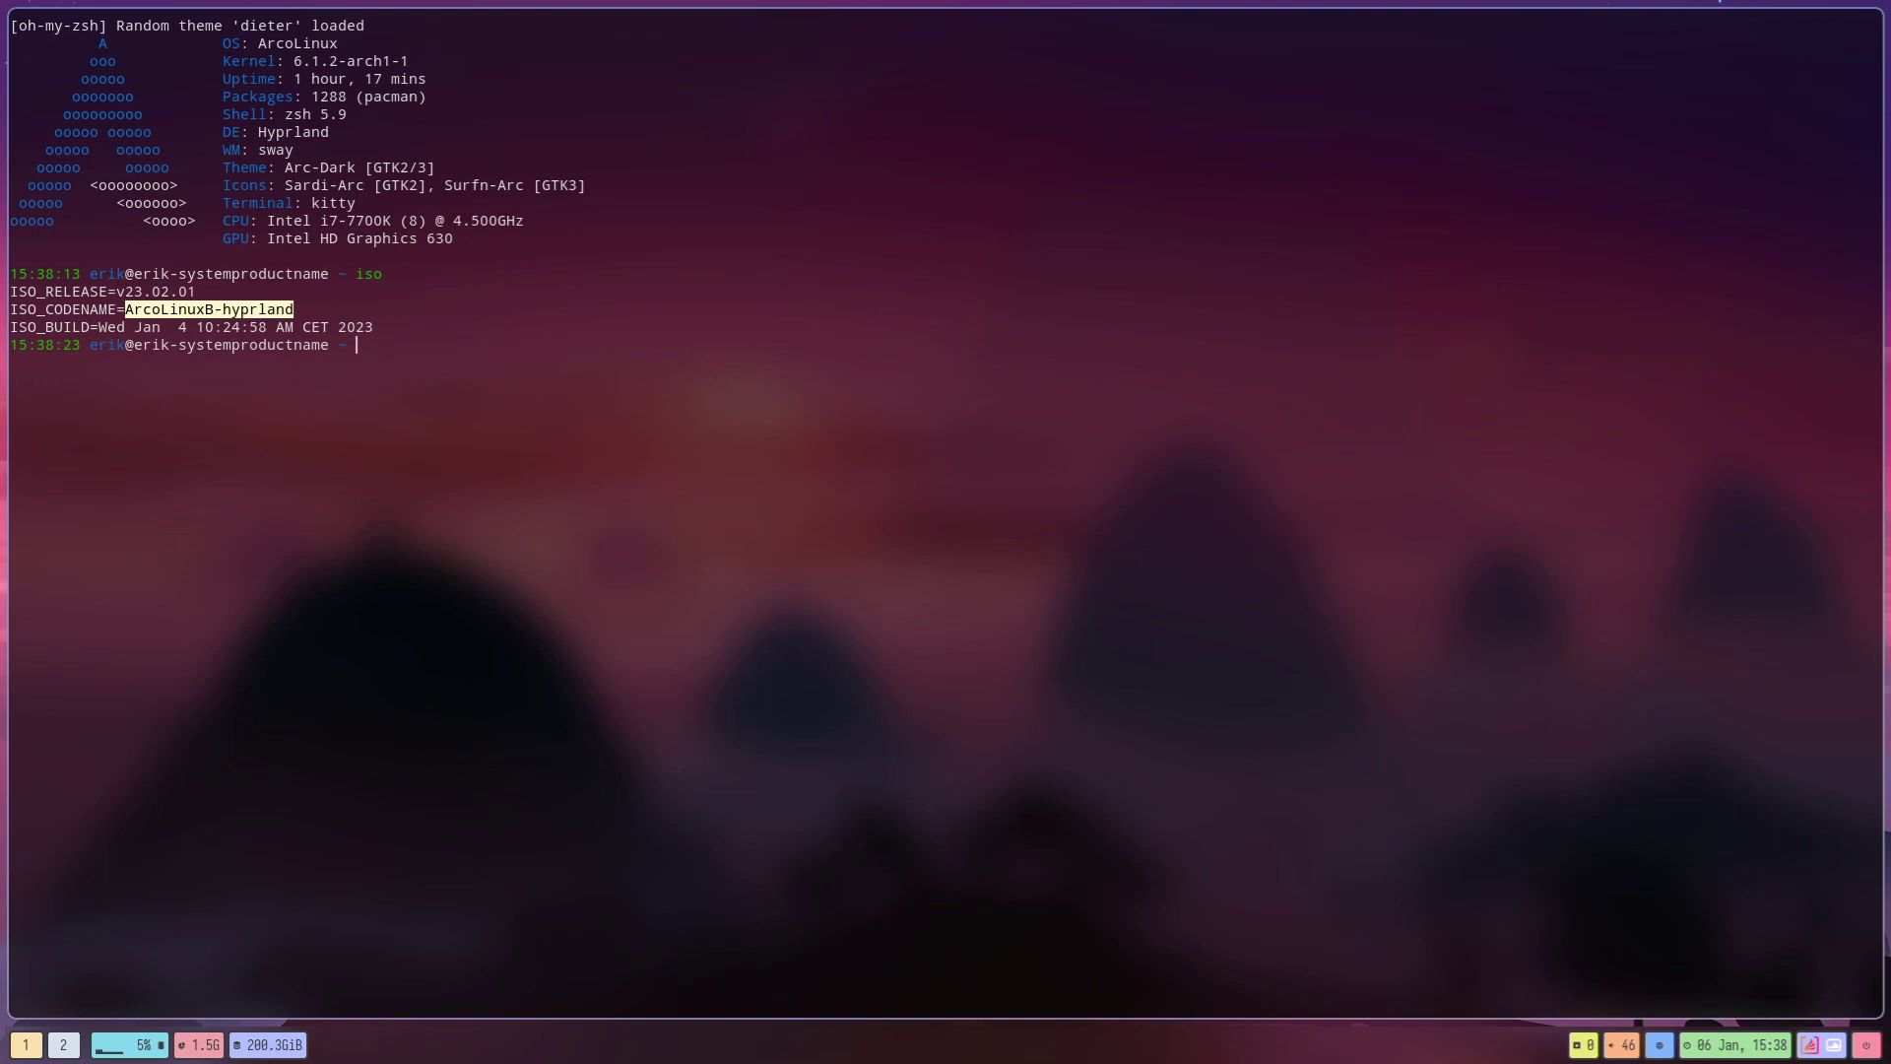
{"action": "key", "text": "super+f"}
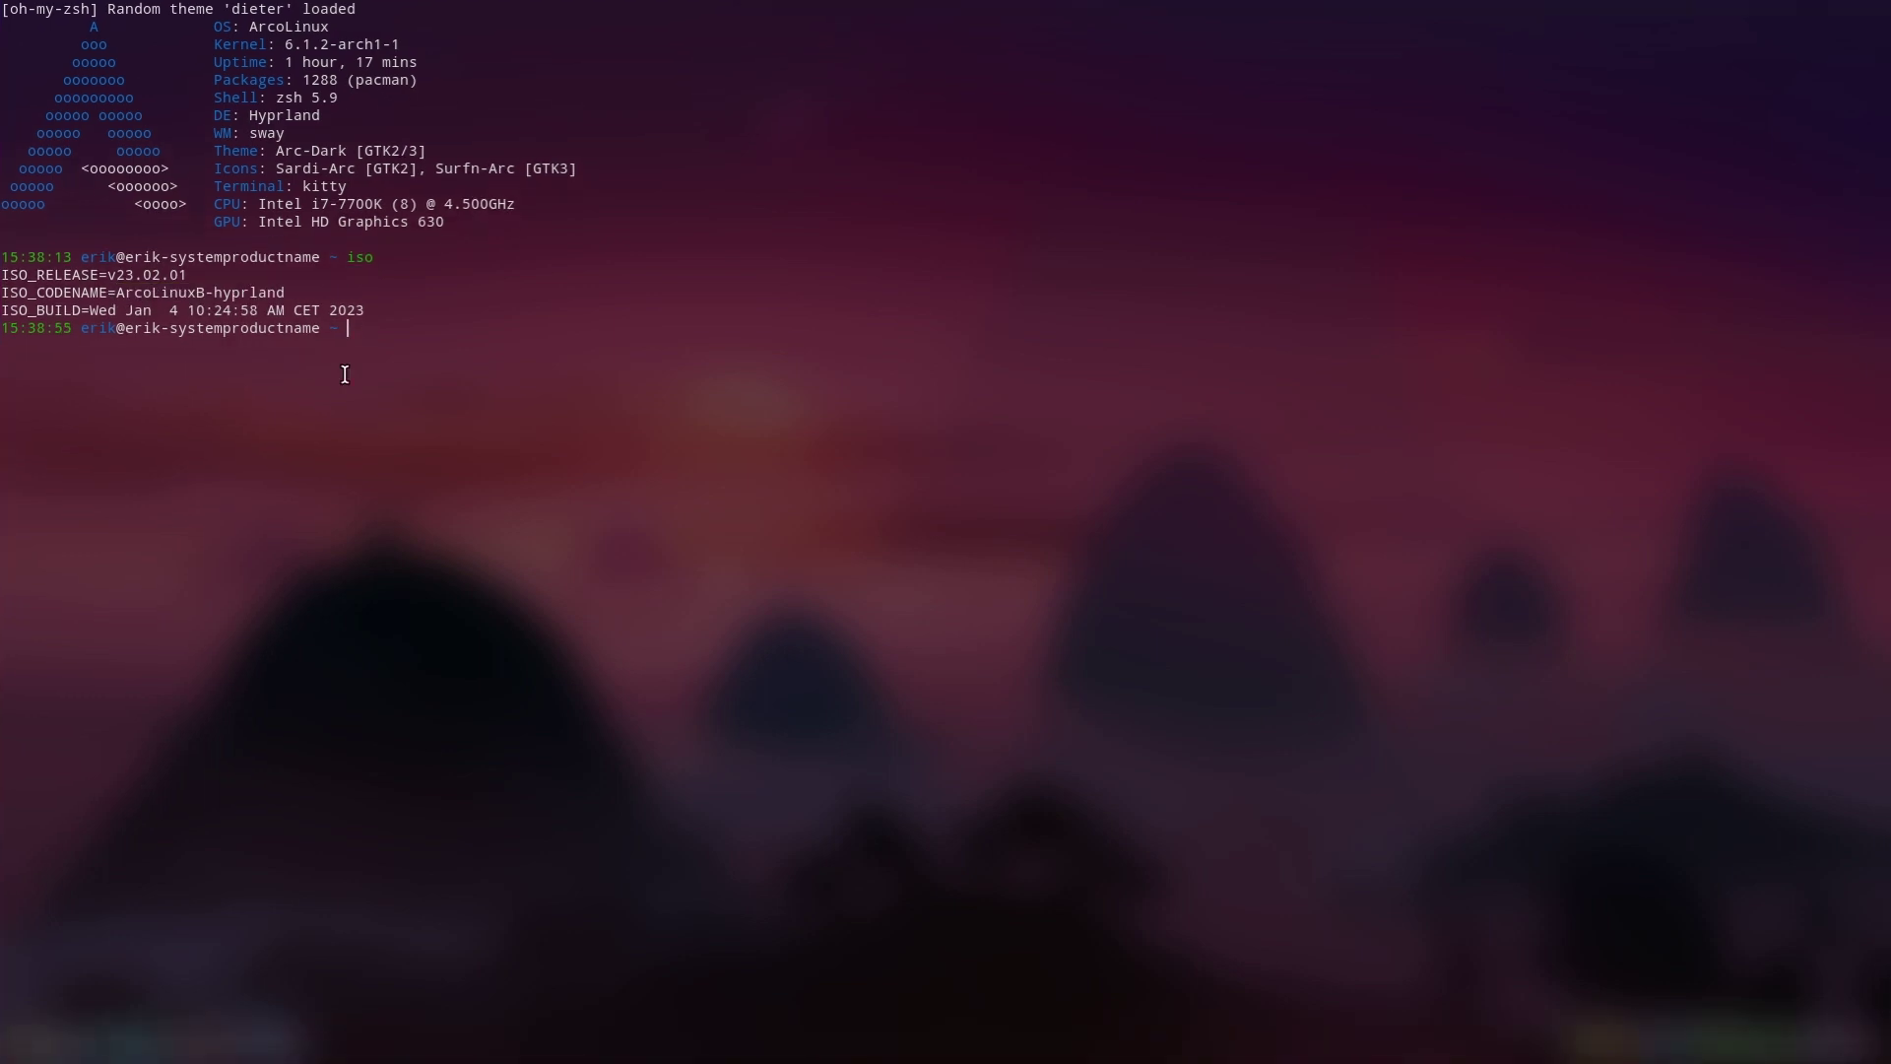
Step: Reinstall flameshot-git with sudo pacman -S and highlight the (4/4) Wayland desktop-file hook line
{"action": "key", "text": "super+f"}
{"action": "type", "text": "su"}
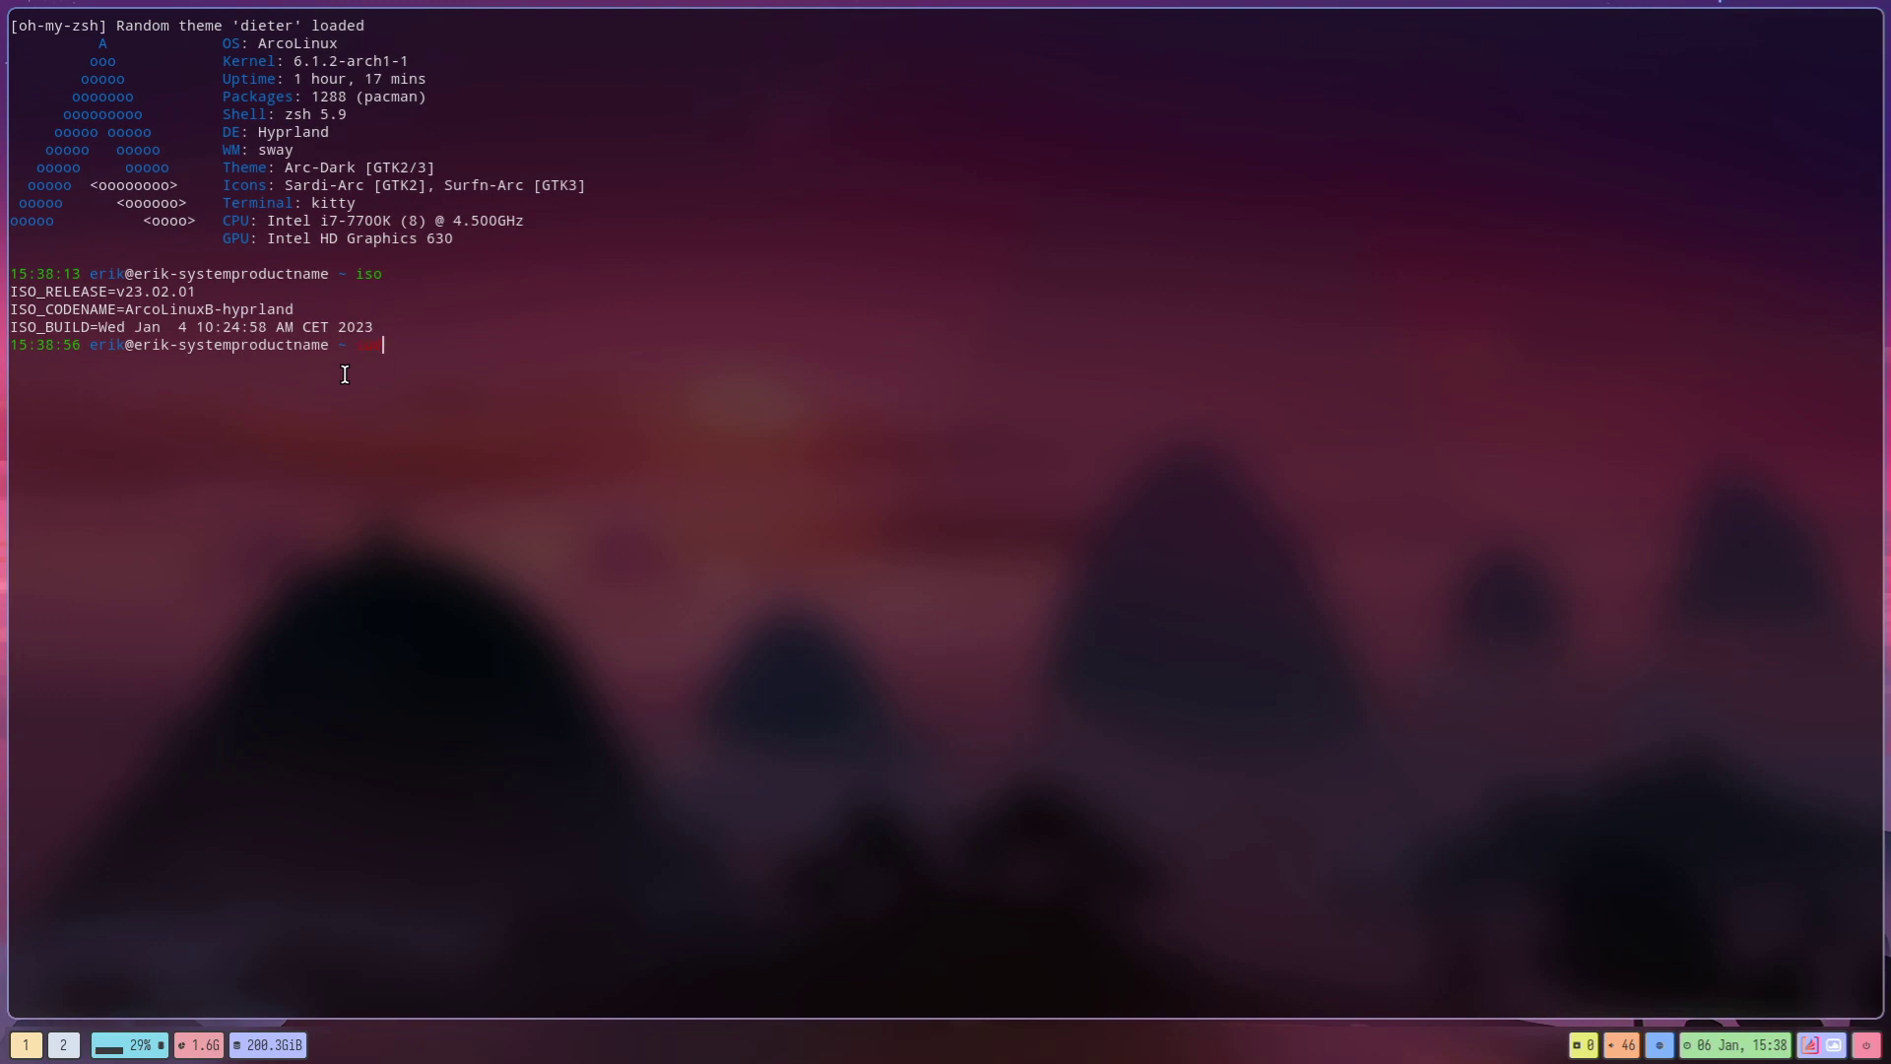
{"action": "type", "text": "do pacman -S flameshot-git"}
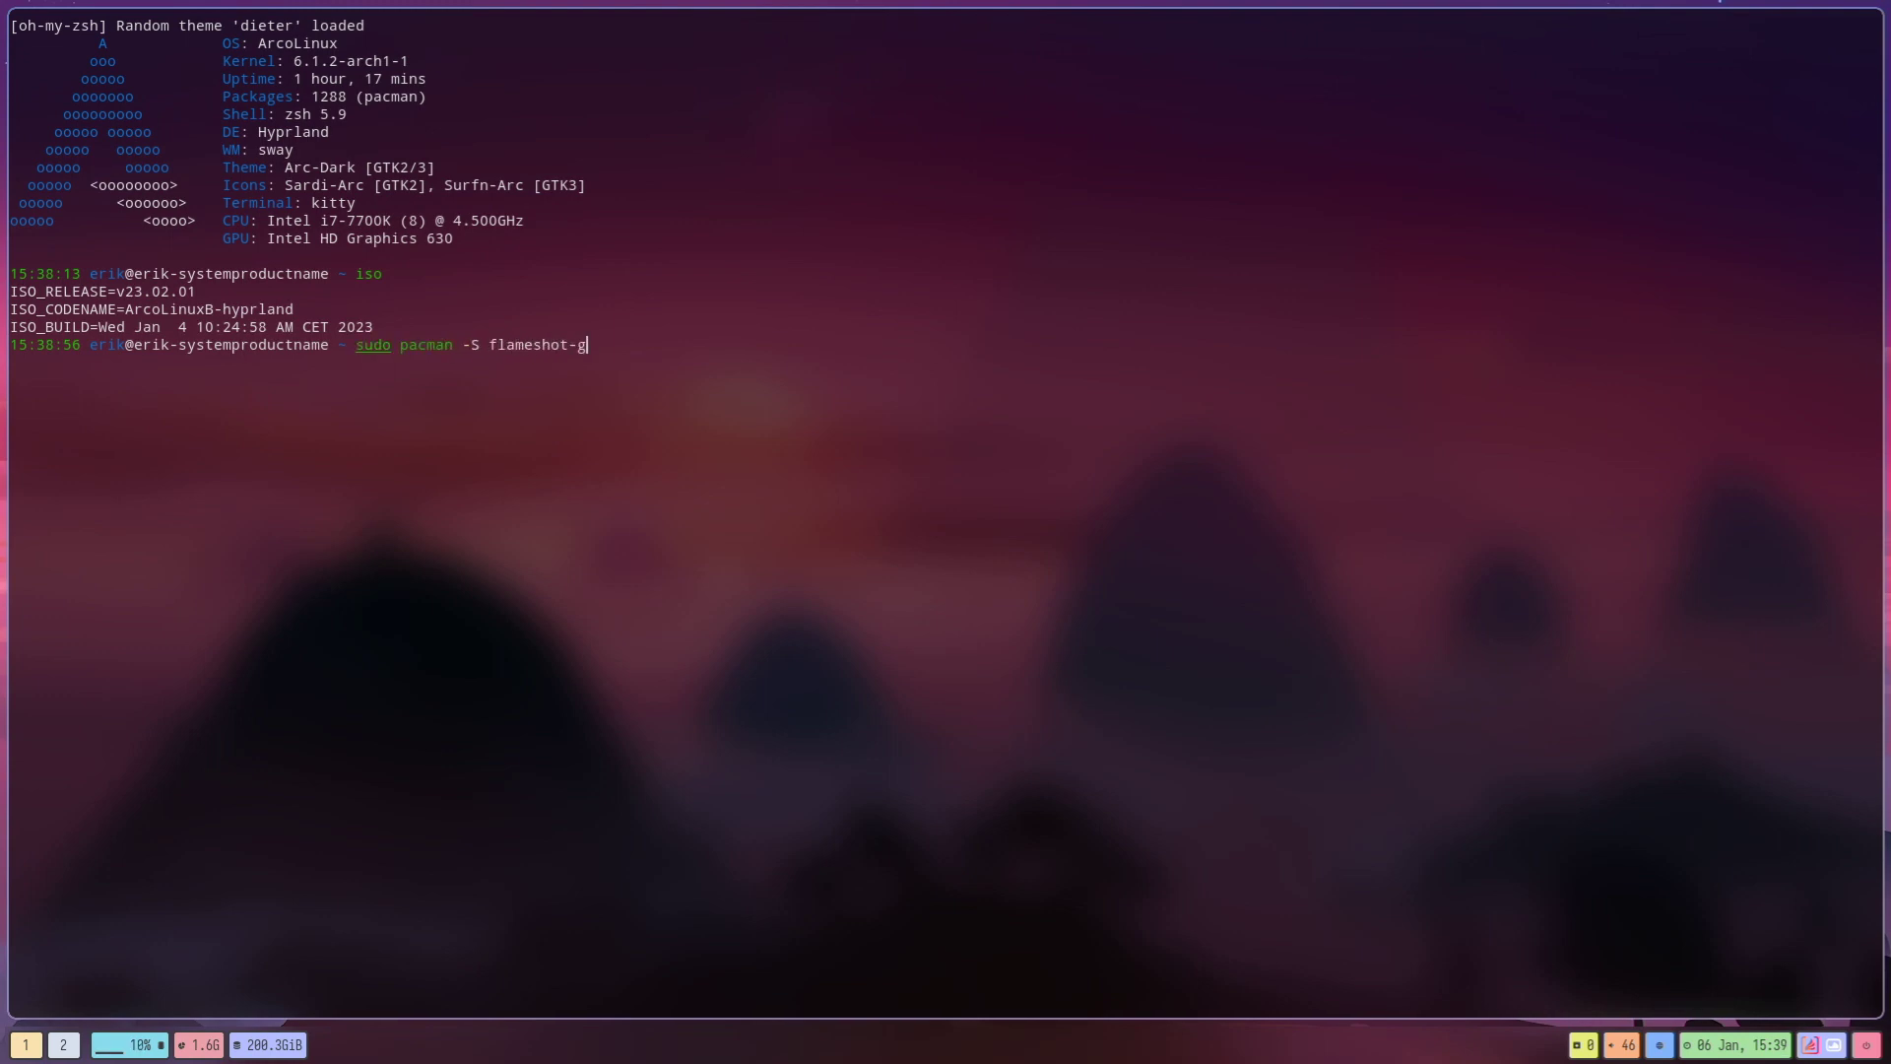
{"action": "key", "text": "Return"}
{"action": "key", "text": "Return"}
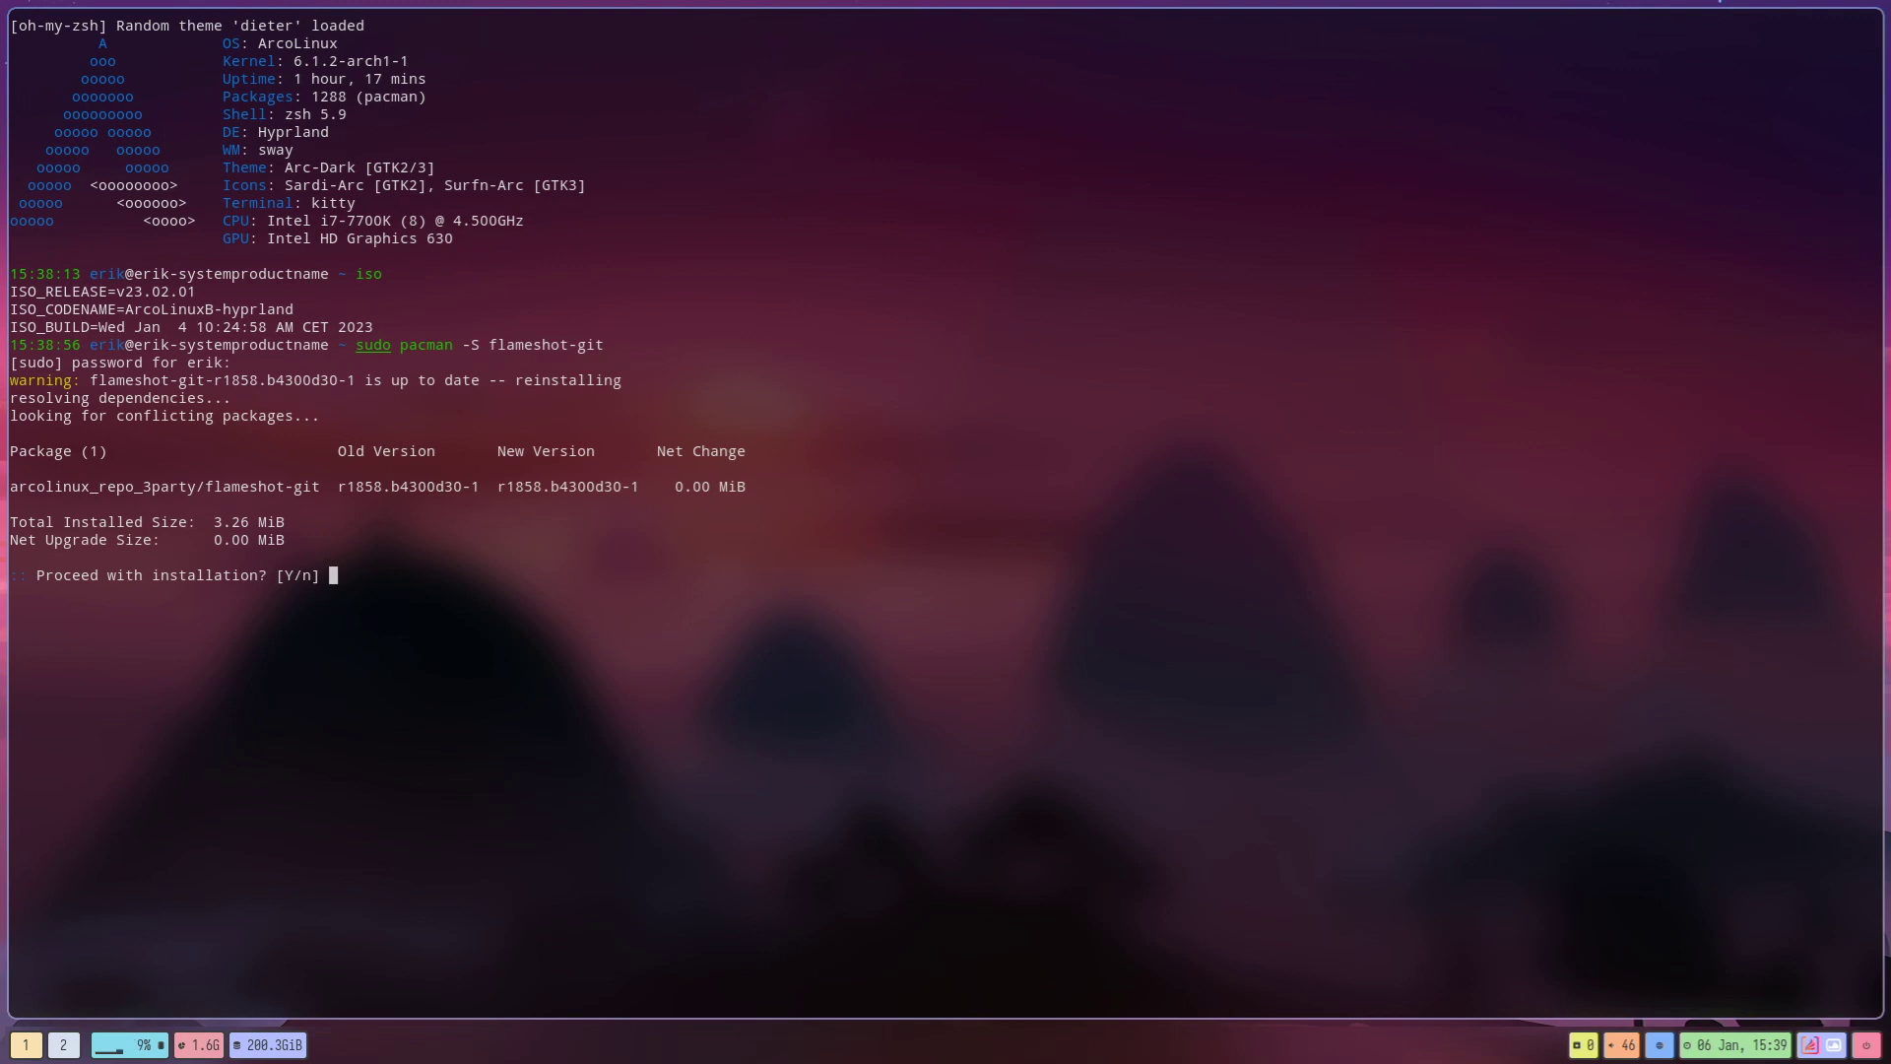
{"action": "key", "text": "Return"}
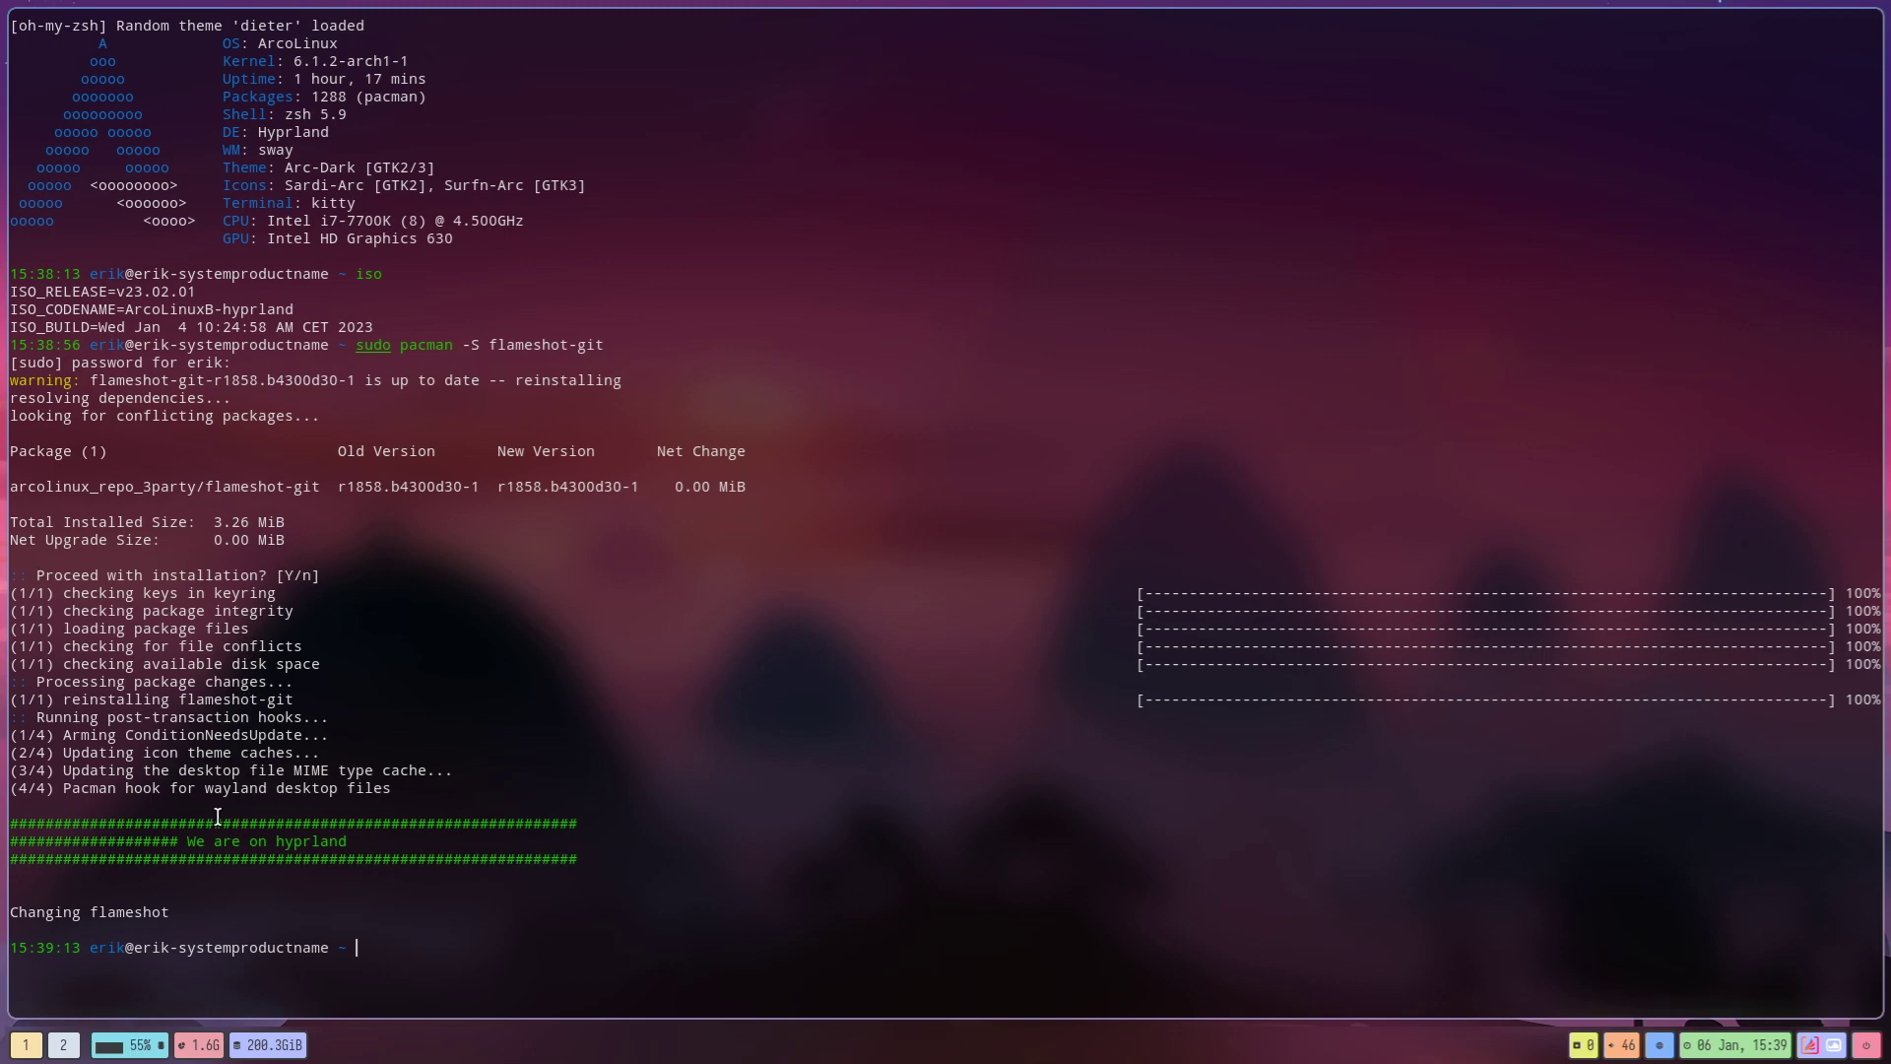
{"action": "left_click_drag", "start_coordinate": [63, 788], "coordinate": [392, 783]}
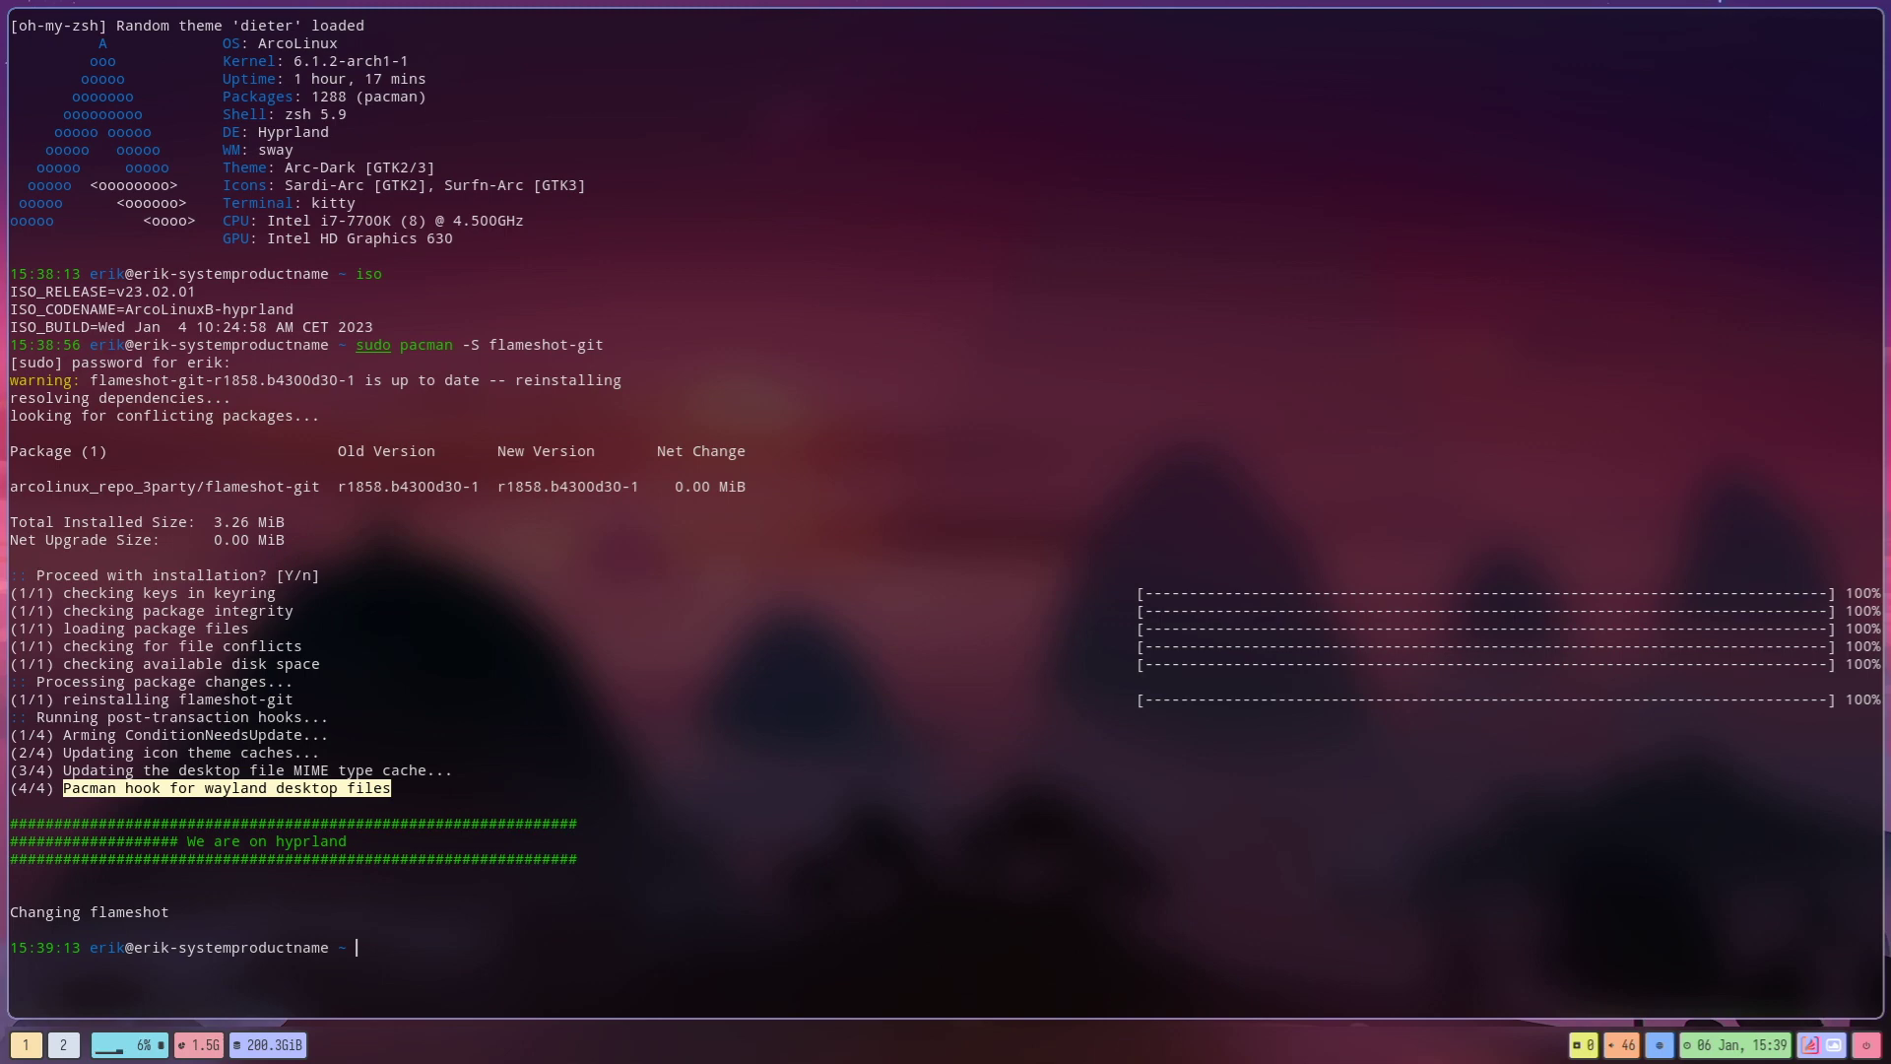
{"action": "type", "text": "sudo pacman -"}
{"action": "type", "text": "-S "}
{"action": "type", "text": "arcolinux"}
{"action": "type", "text": "-wa"}
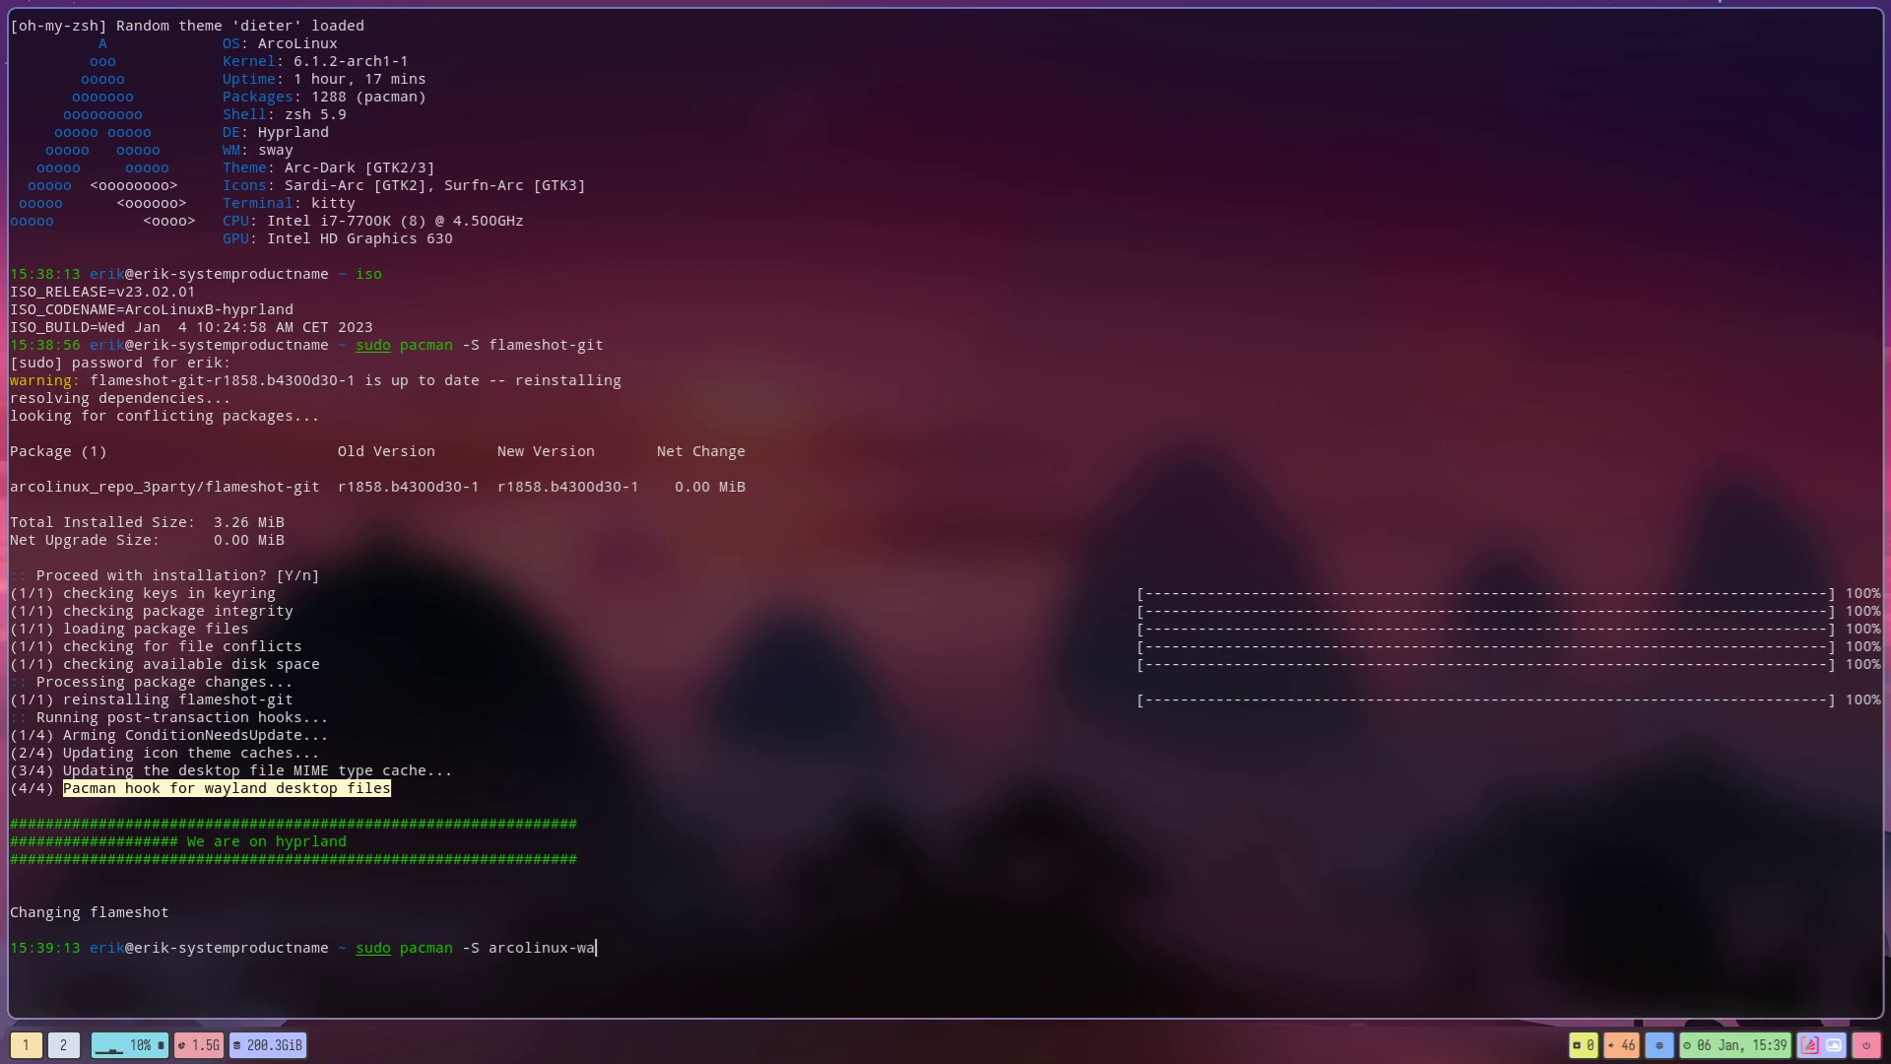
Step: Reinstall arcolinux-wayland-app-hooks-git via Tab-completed pacman -S, then launch Thunar on /home/erik
{"action": "key", "text": "Tab"}
{"action": "type", "text": "yl"}
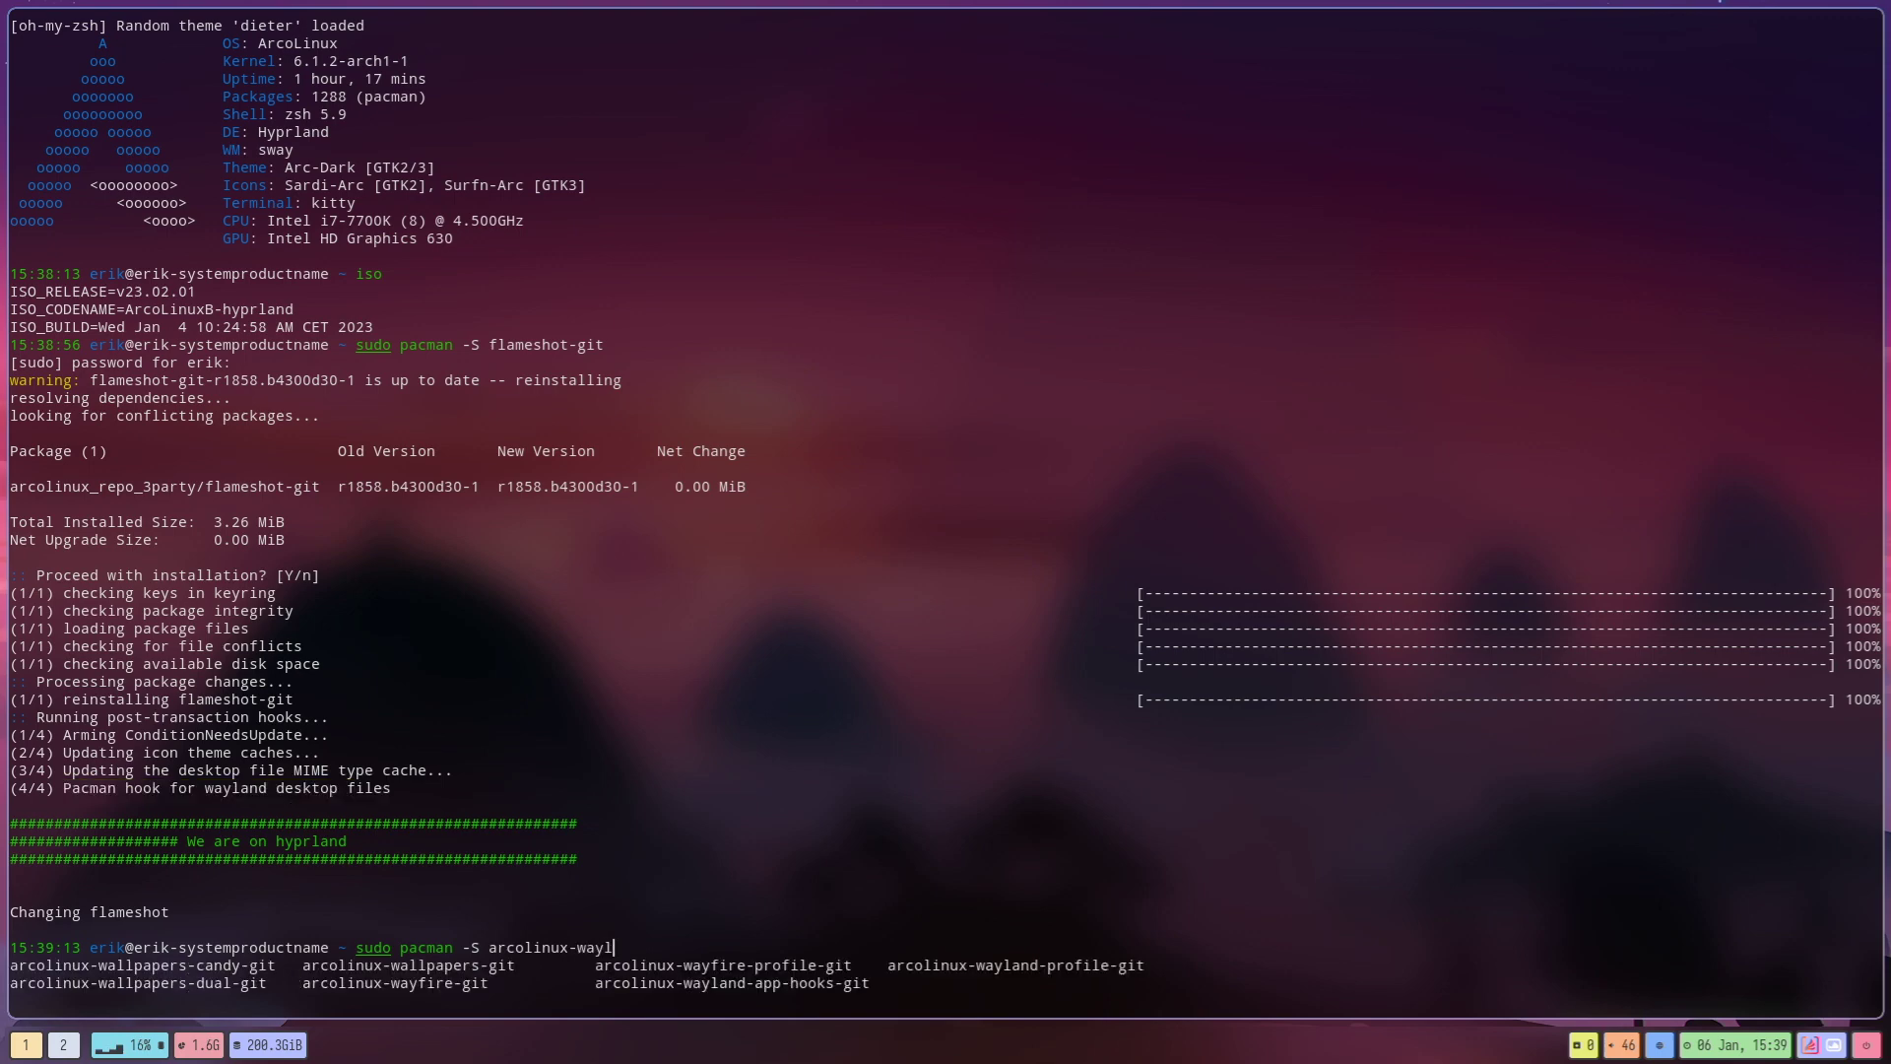
{"action": "key", "text": "Tab"}
{"action": "key", "text": "Tab"}
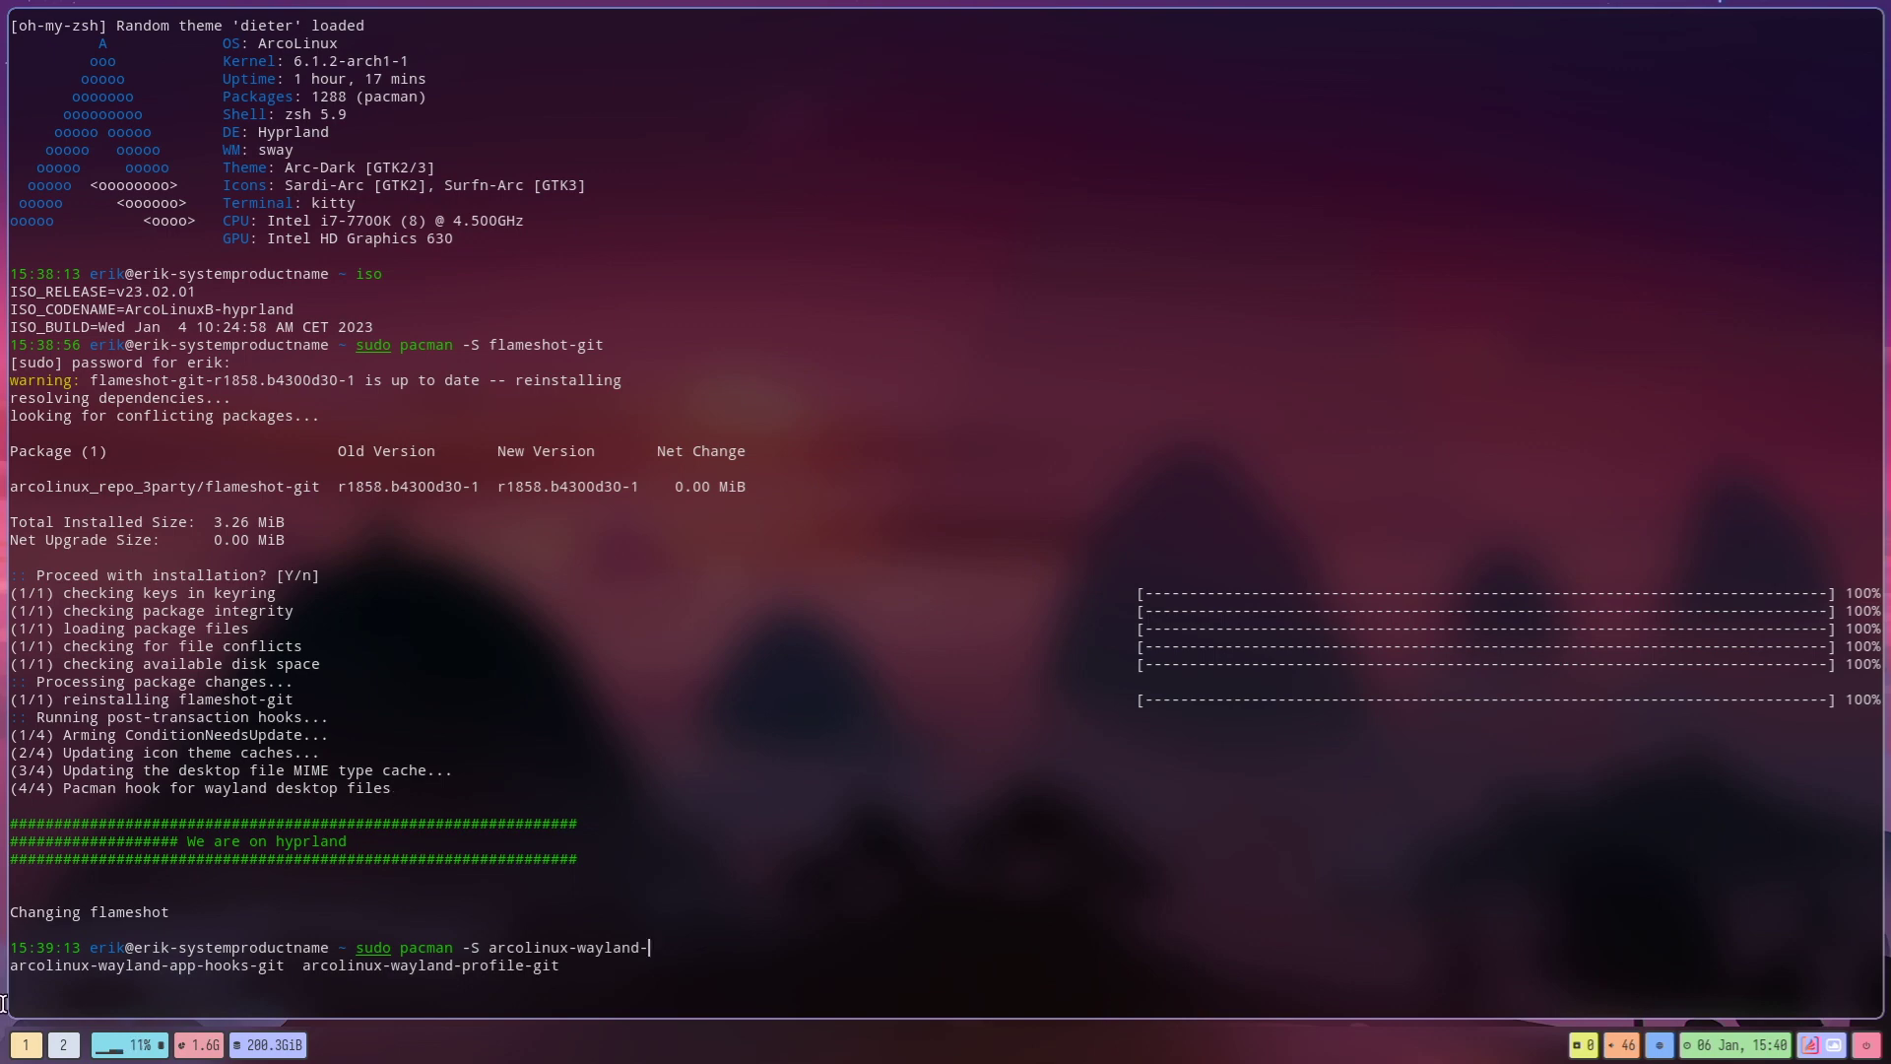
{"action": "type", "text": "ap"}
{"action": "key", "text": "Tab"}
{"action": "key", "text": "Return"}
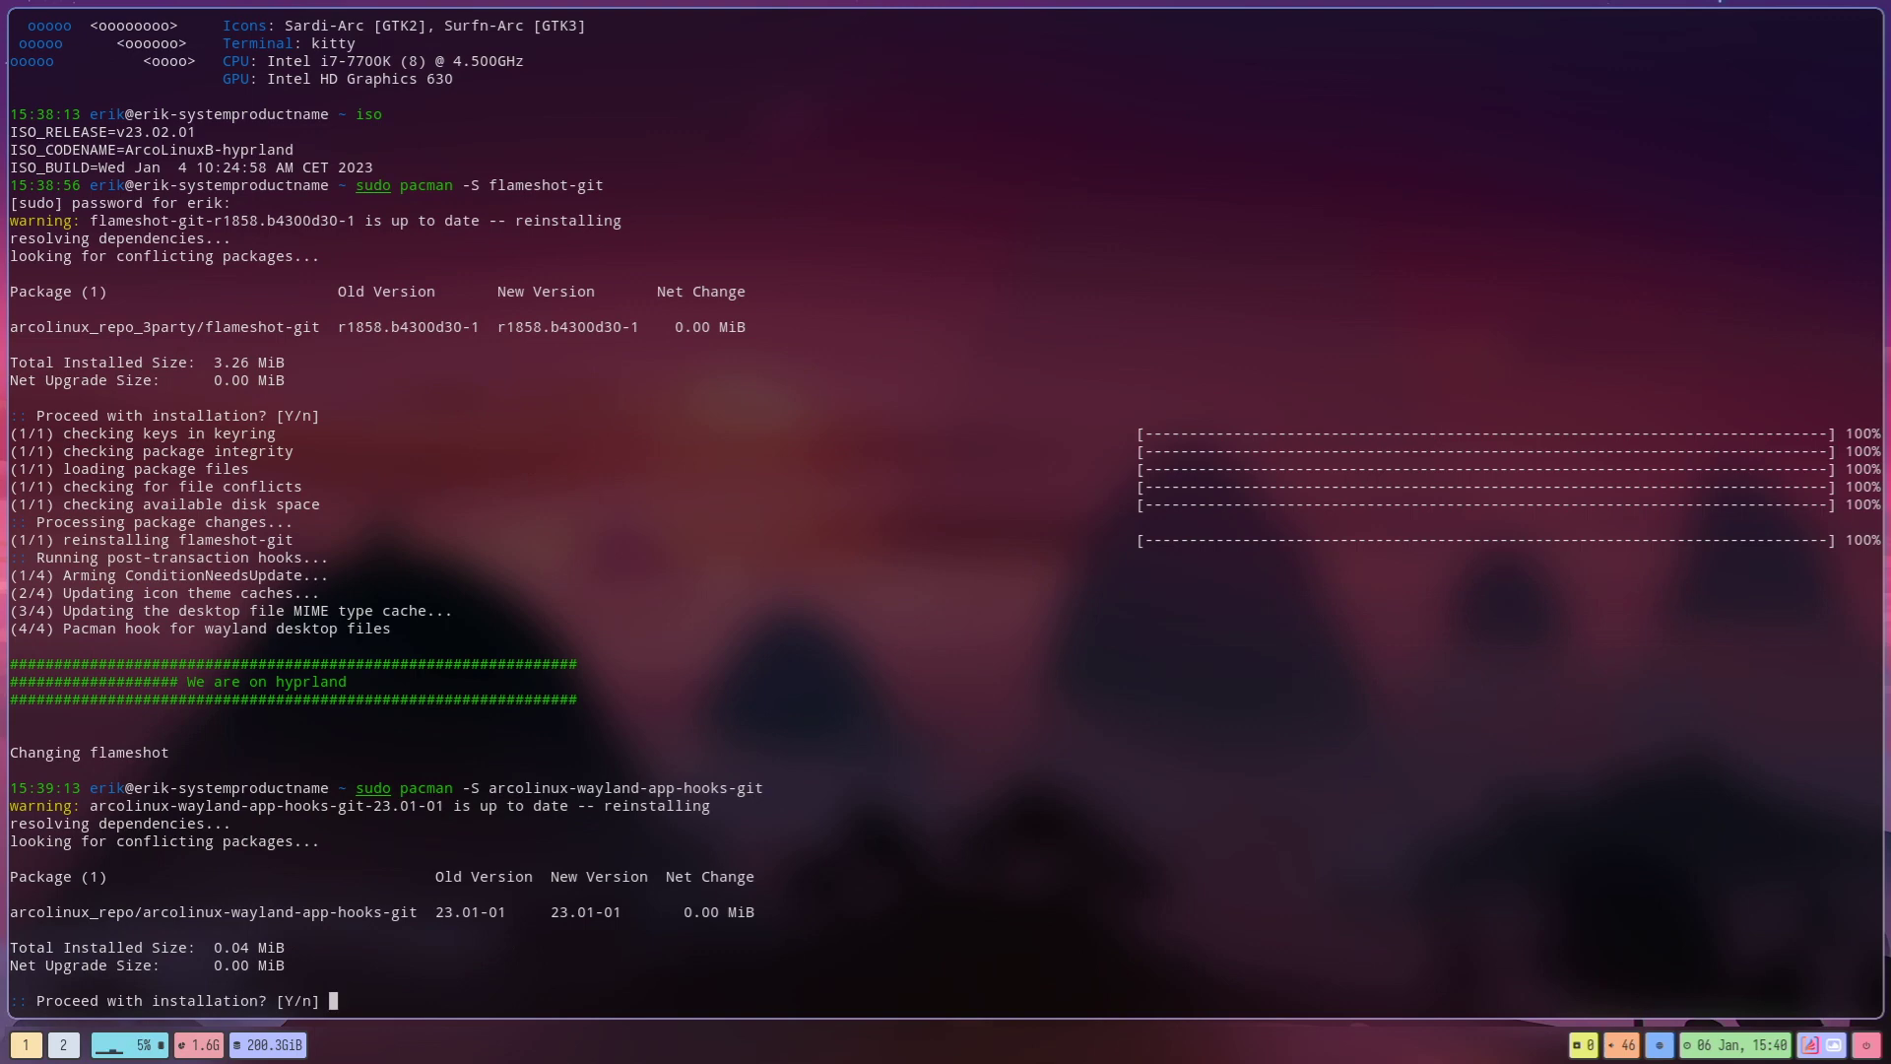
{"action": "key", "text": "Return"}
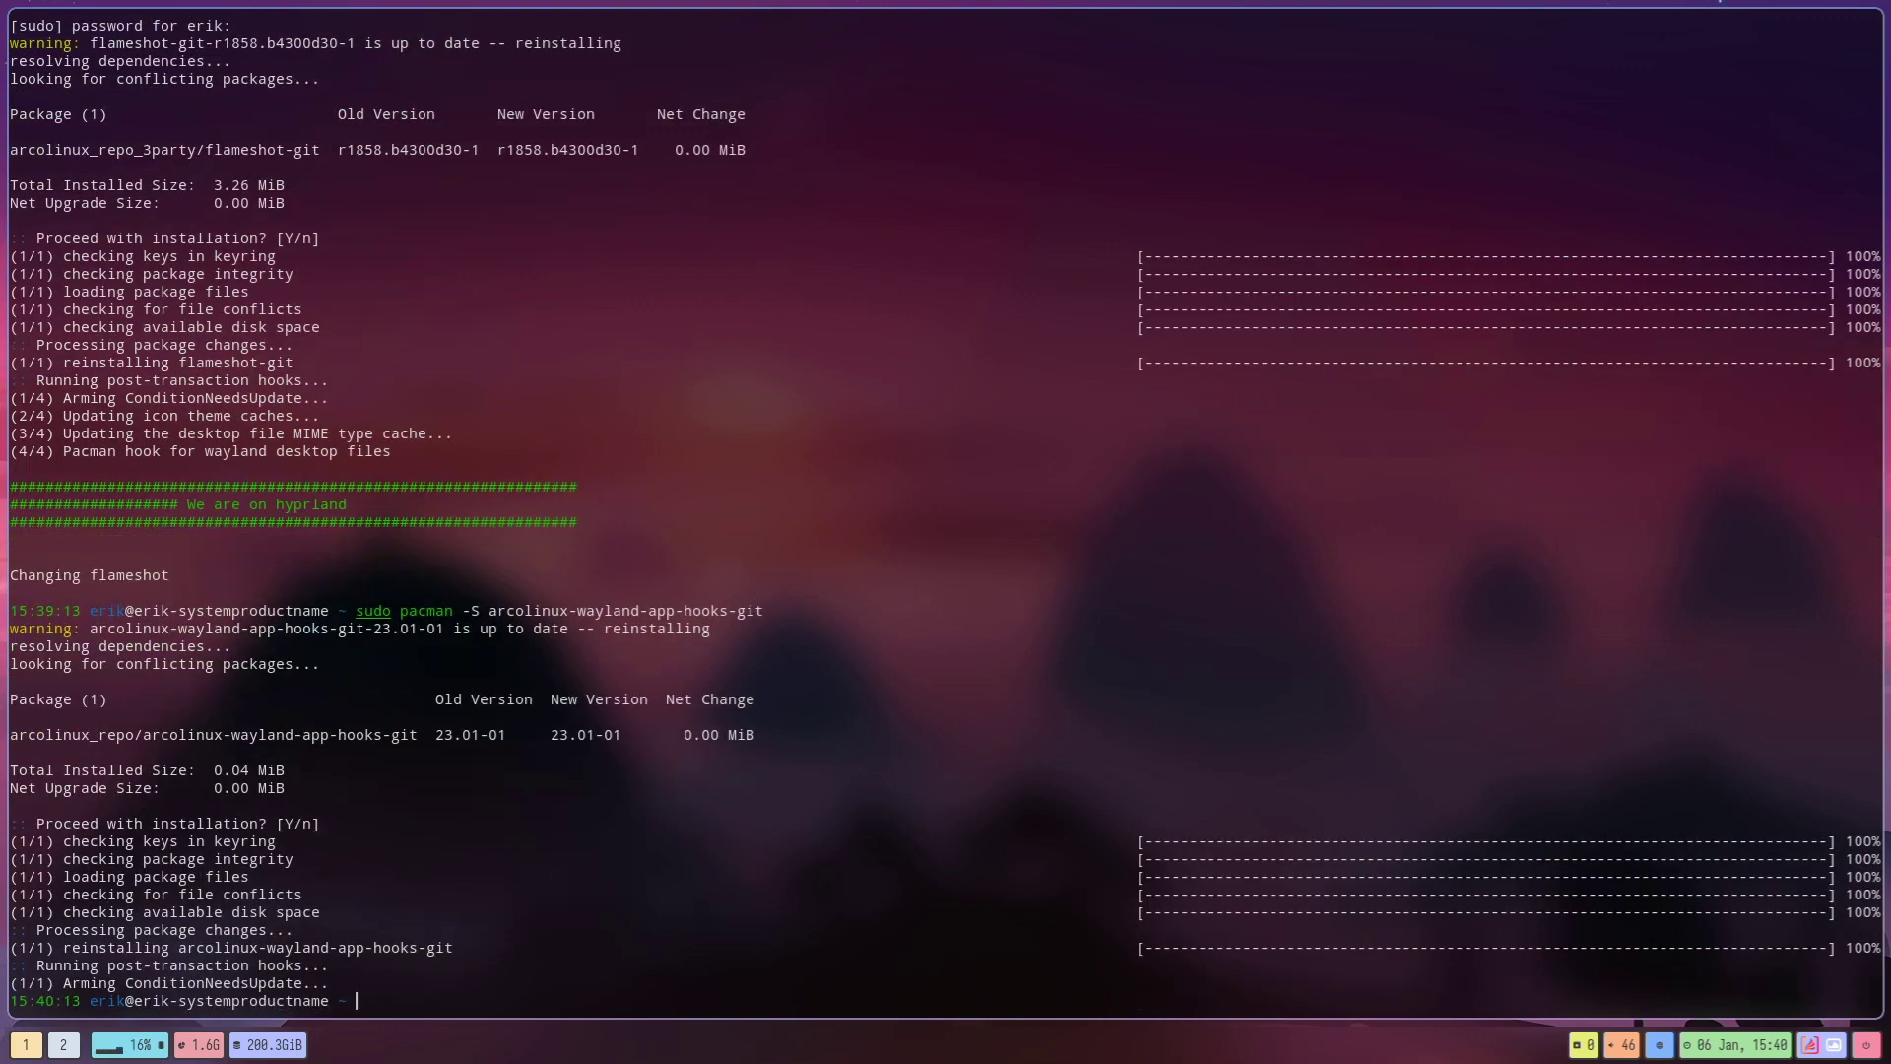
{"action": "key", "text": "super+shift+Return"}
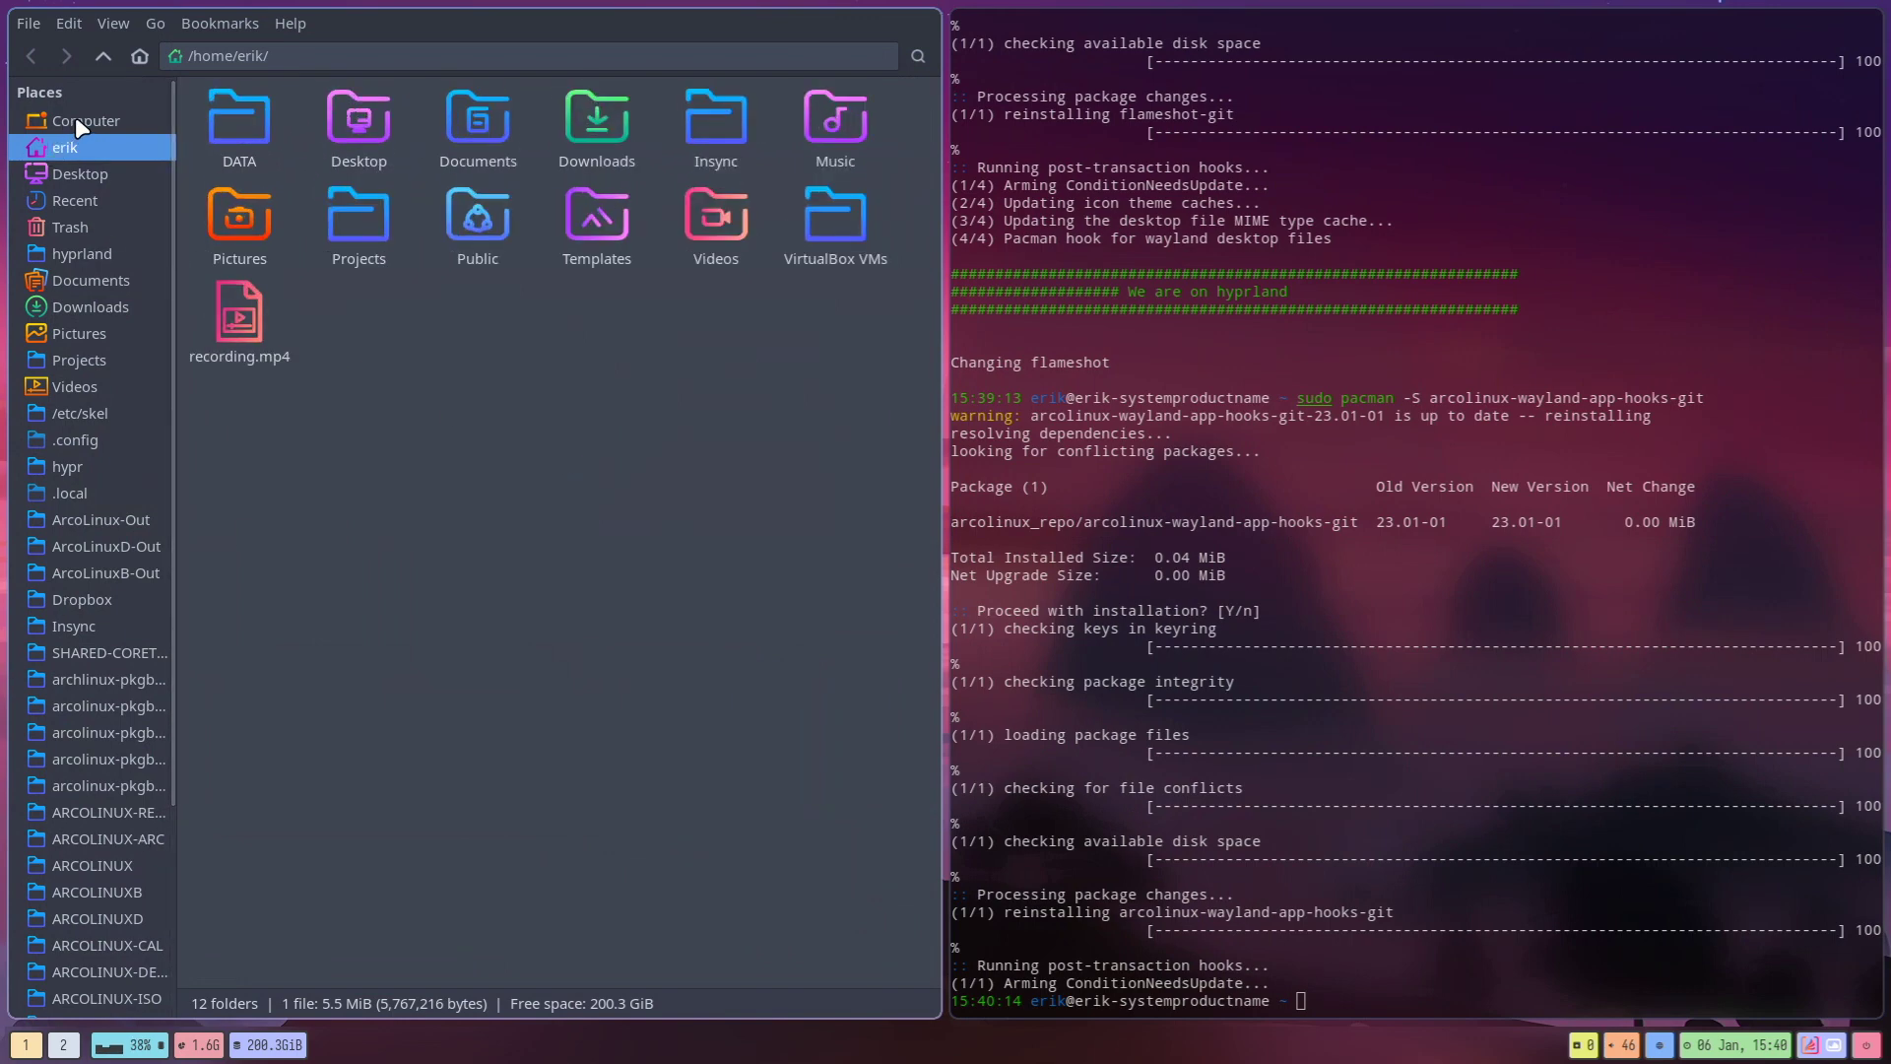
Step: Browse in Thunar from Computer to the /etc/pacman.d/hooks folder
{"action": "left_click", "coordinate": [148, 128]}
{"action": "double_click", "coordinate": [246, 116]}
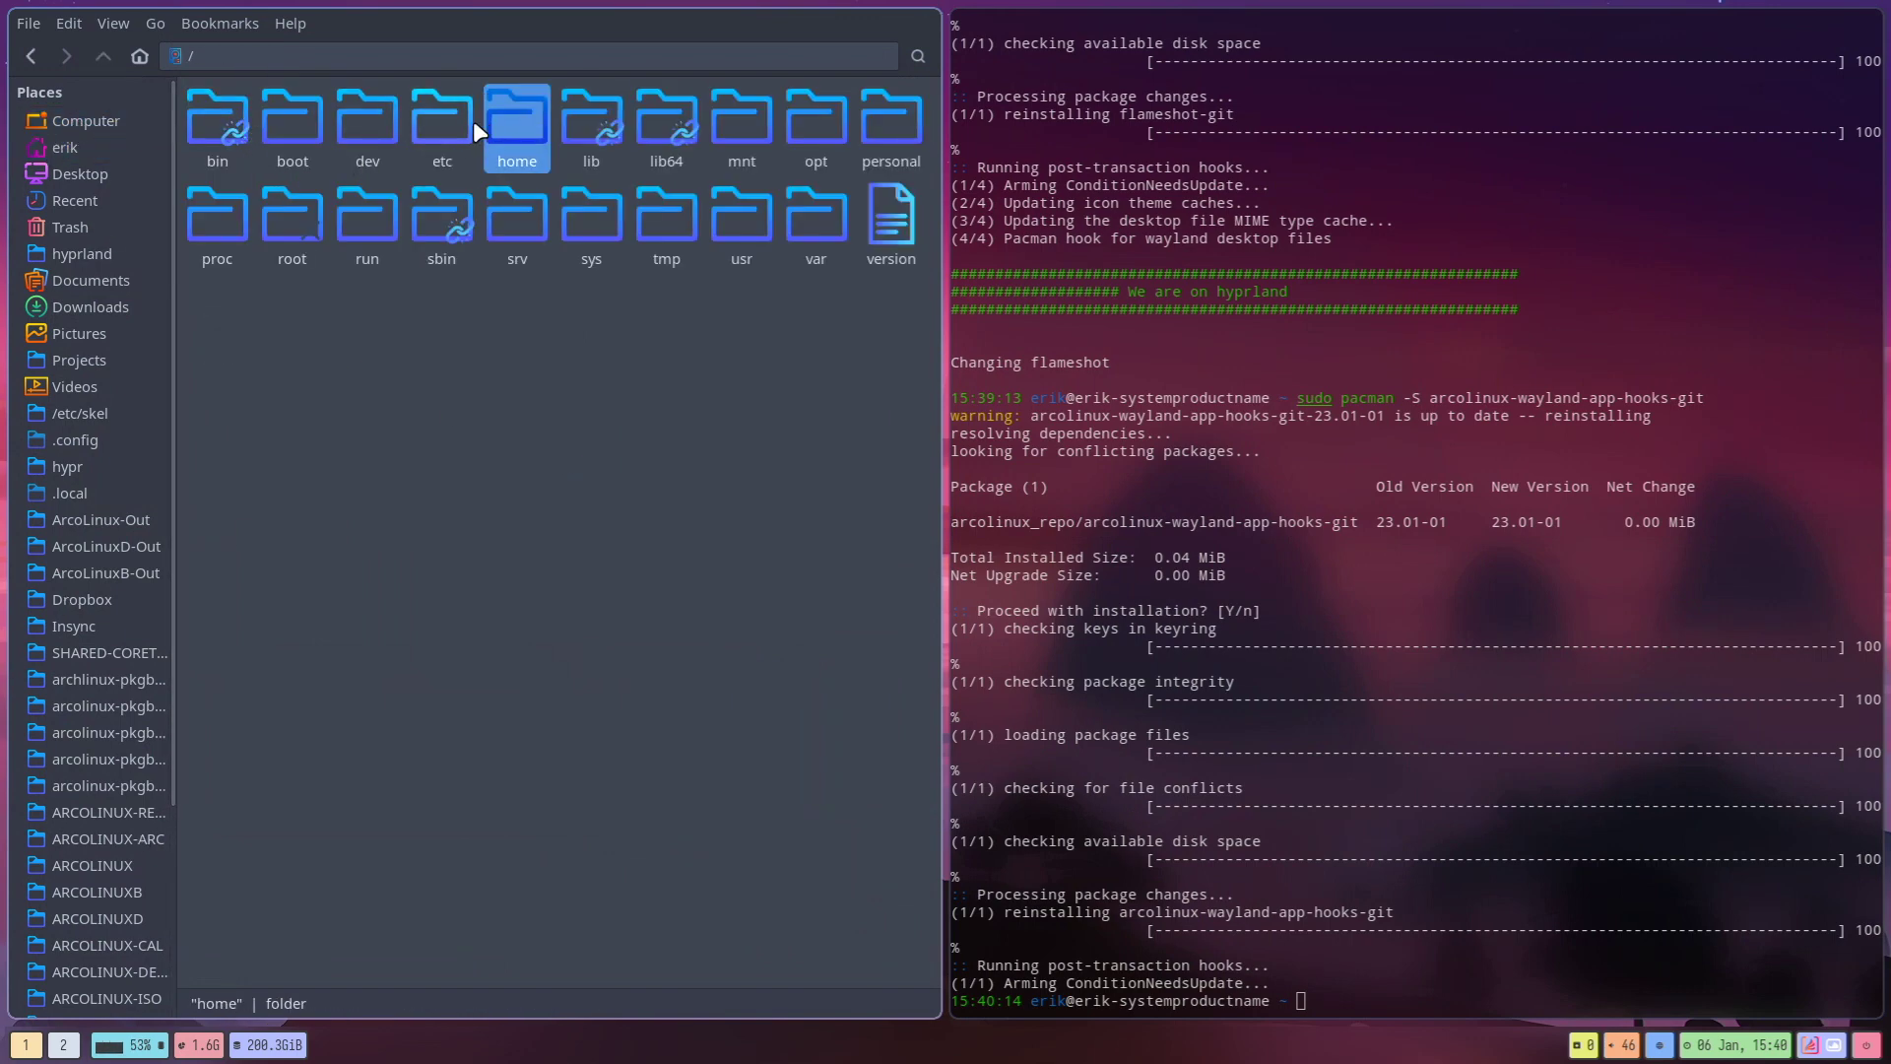
{"action": "double_click", "coordinate": [455, 120]}
{"action": "type", "text": "pacman"}
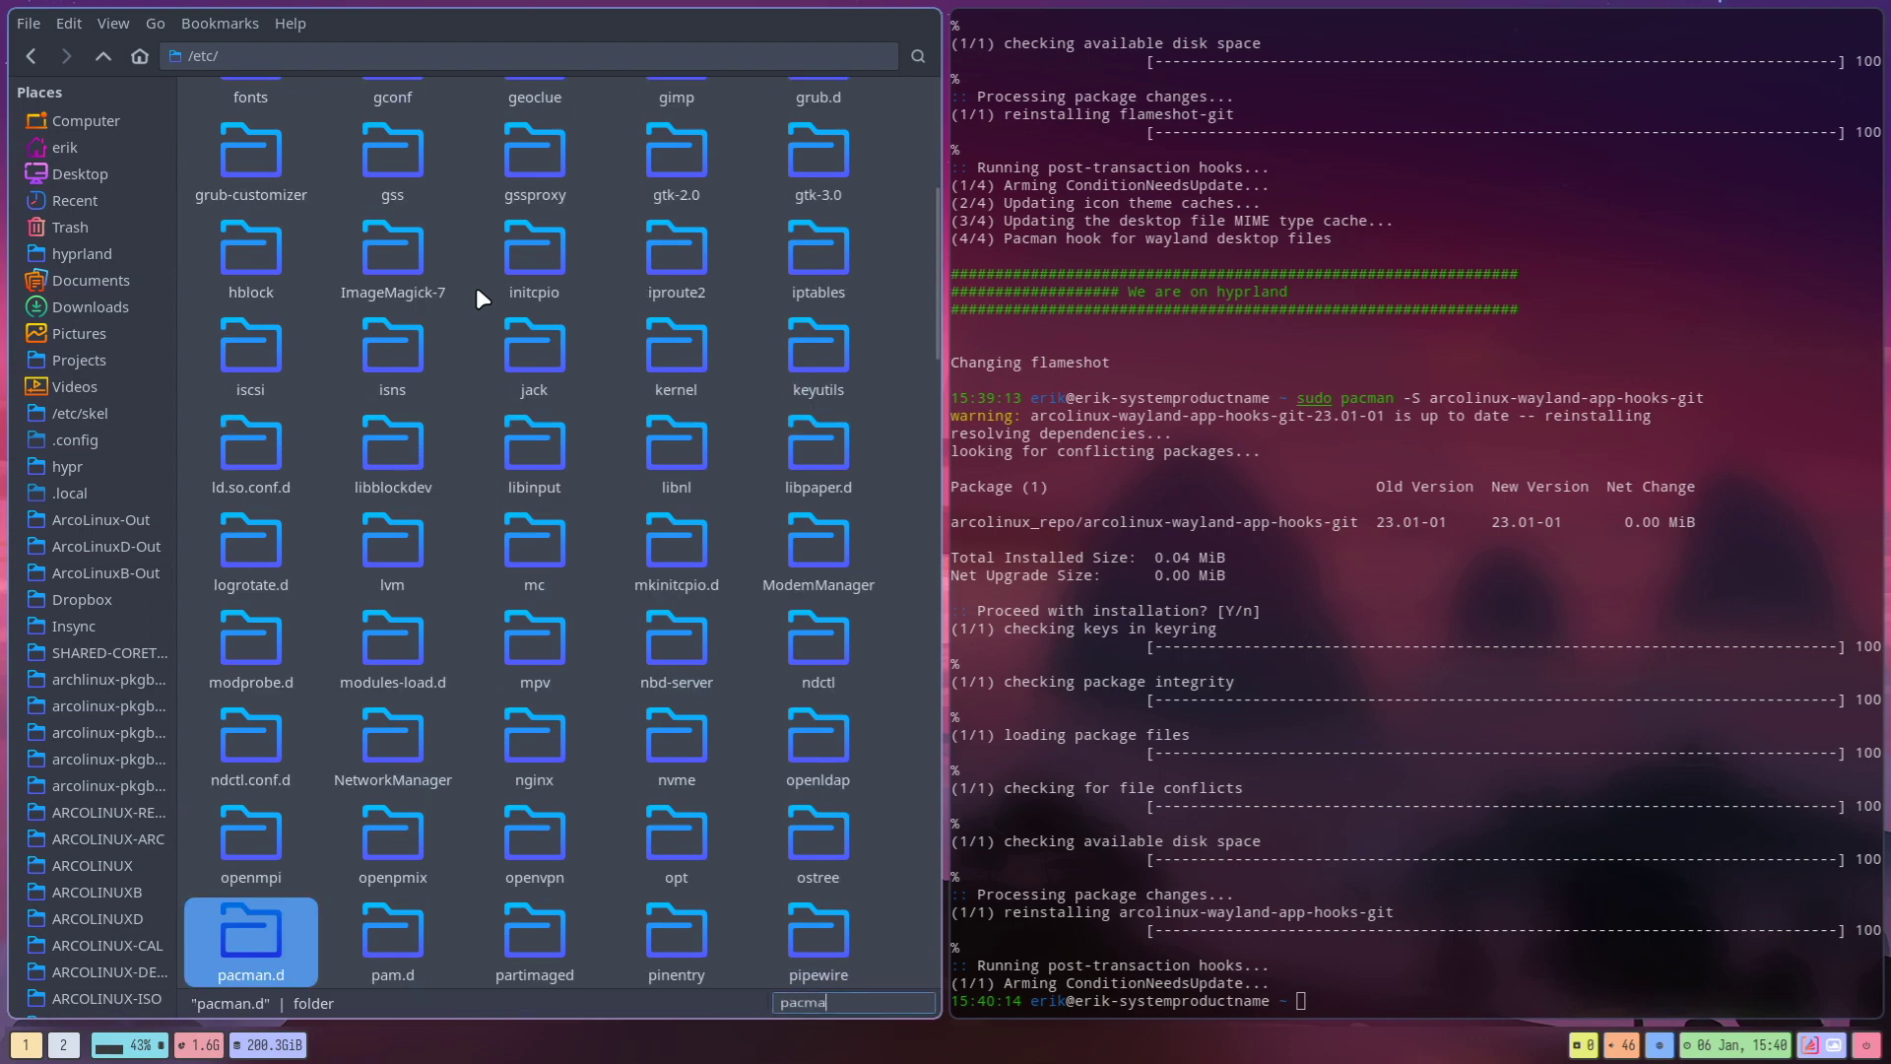
{"action": "key", "text": "Return"}
{"action": "double_click", "coordinate": [357, 111]}
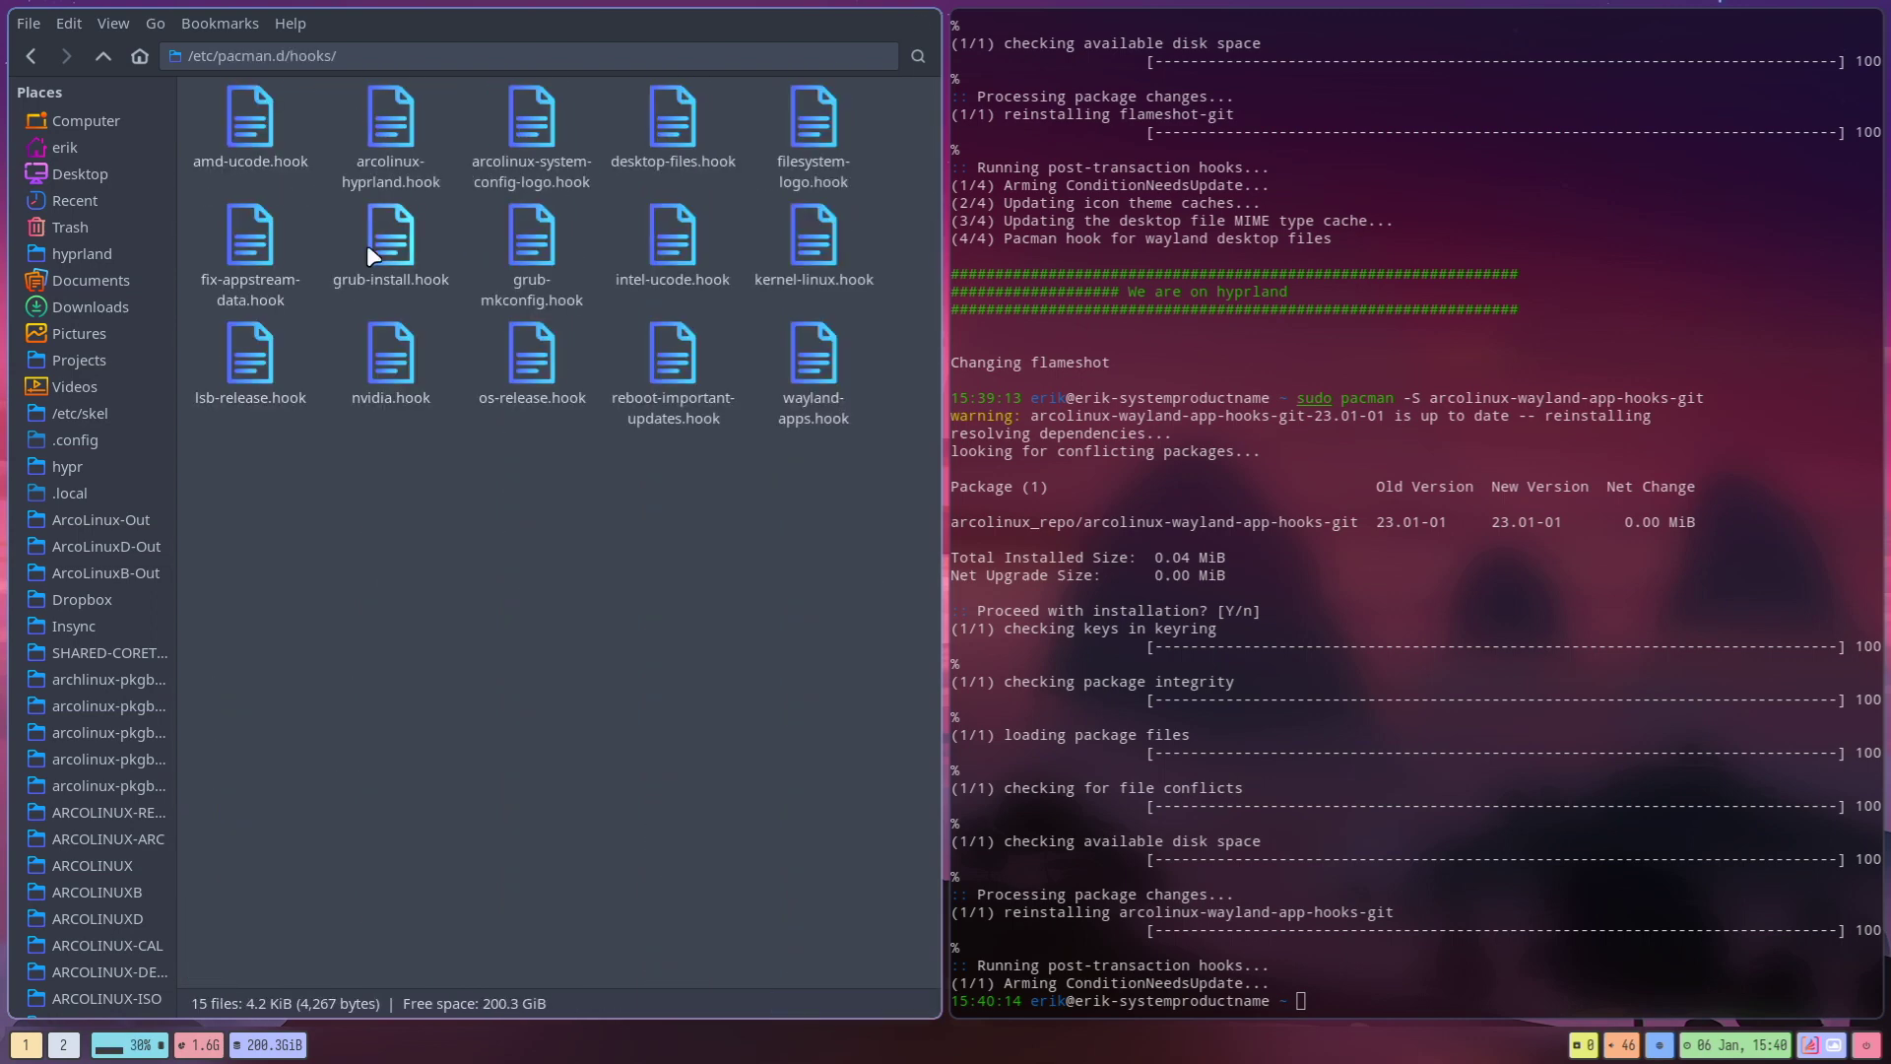
Step: Open arcolinux-hyprland.hook in Sublime, cancel the reload prompt, and close both tabs without saving
{"action": "left_click", "coordinate": [405, 111]}
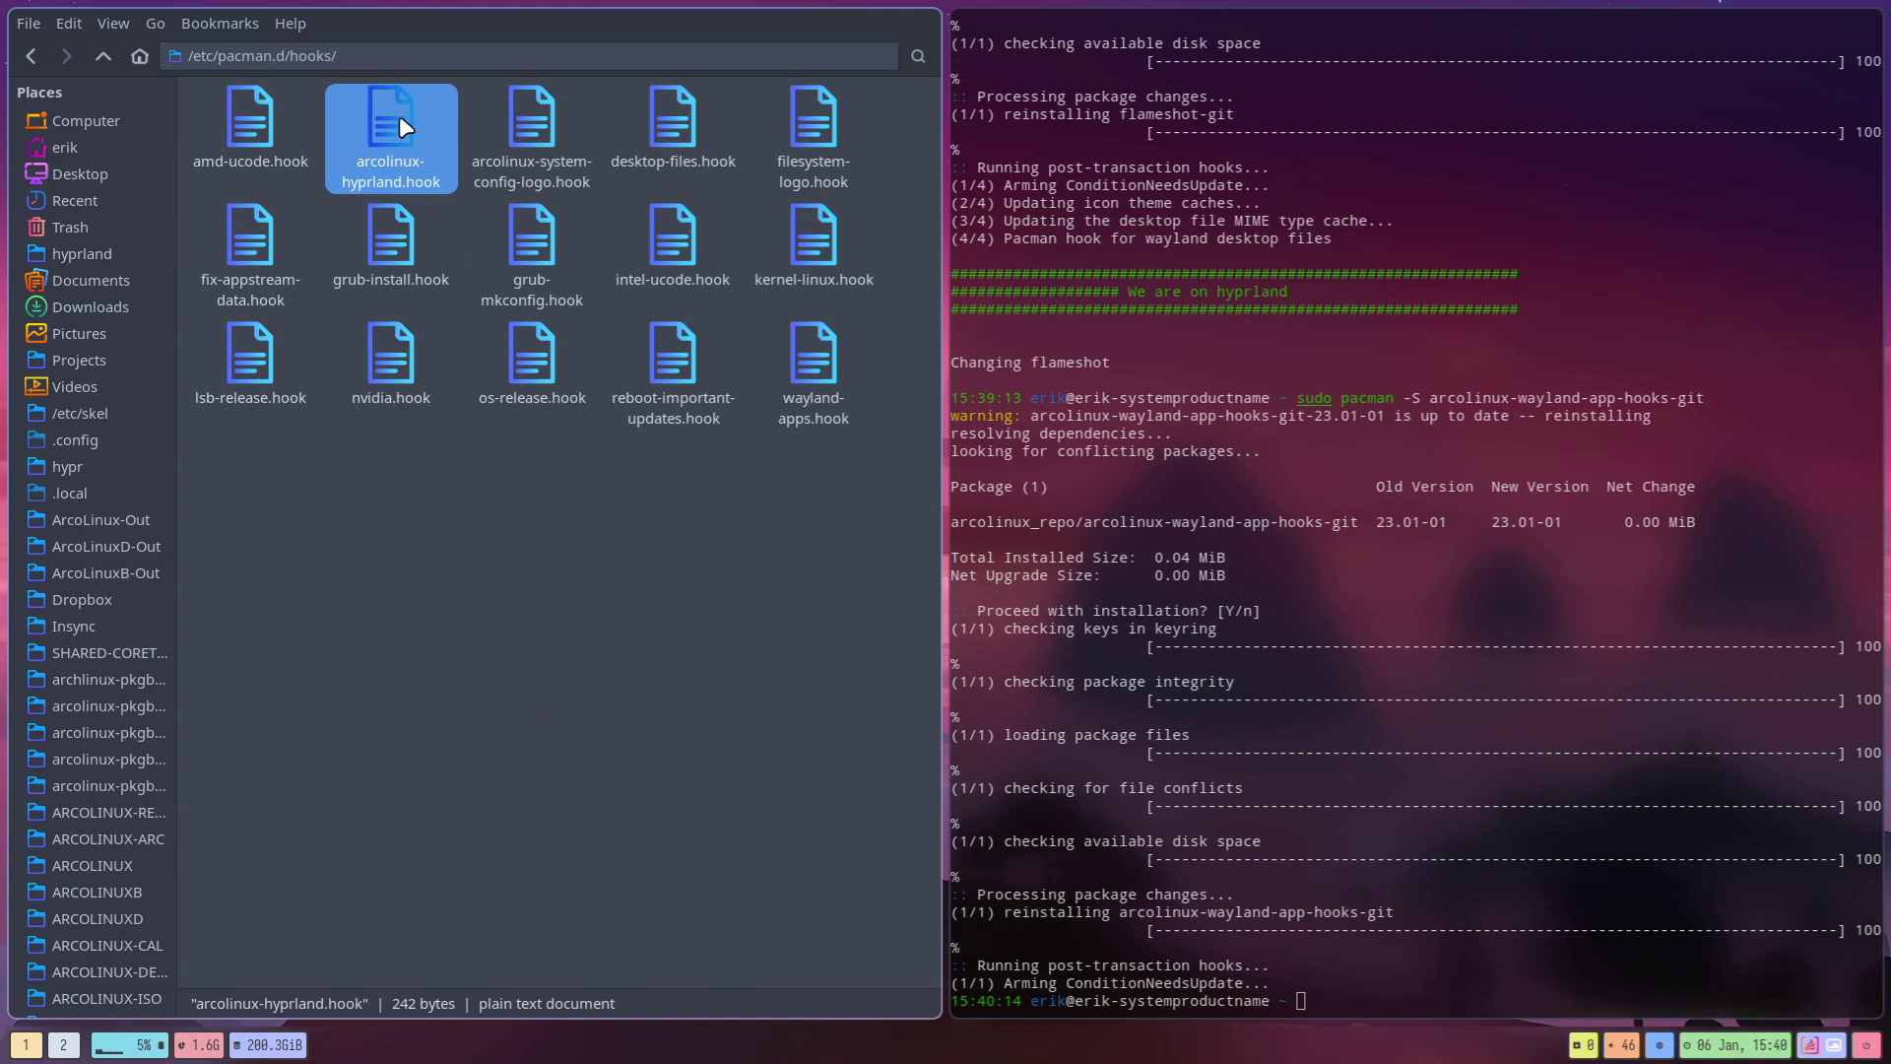
{"action": "double_click", "coordinate": [399, 115]}
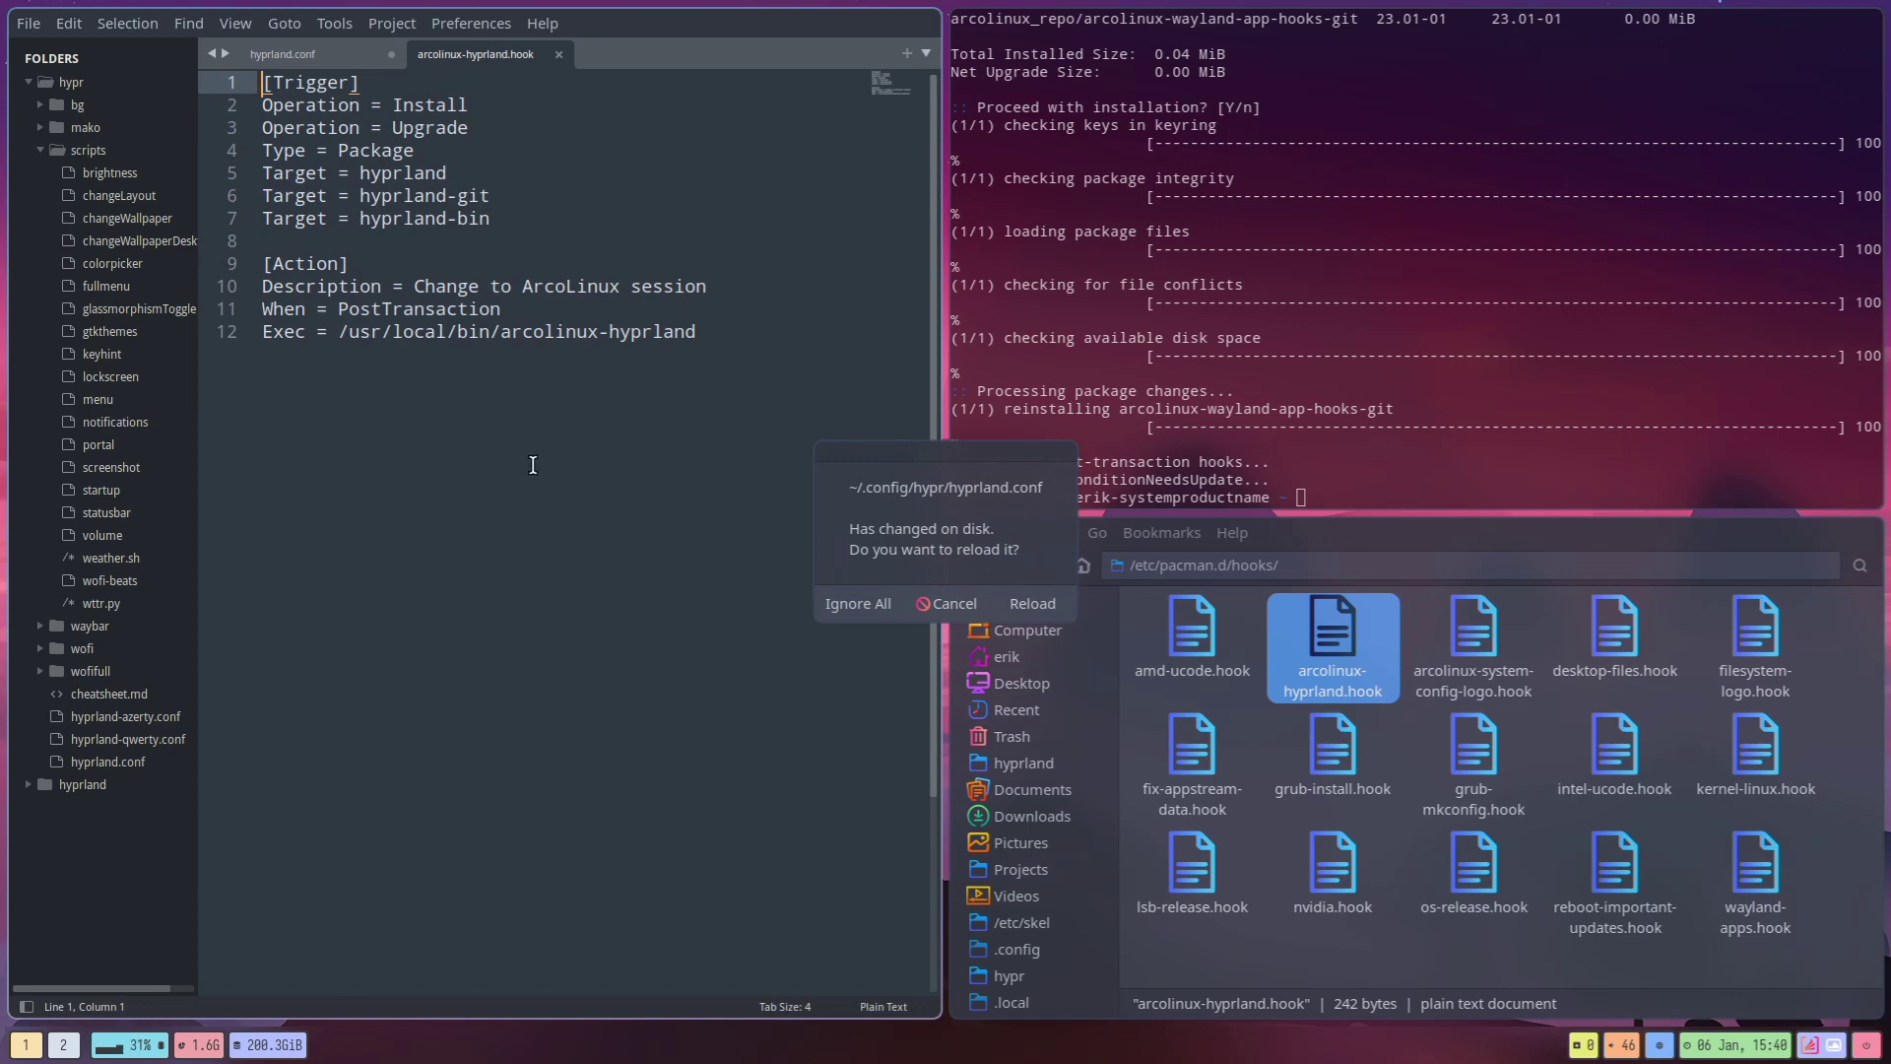
{"action": "left_click", "coordinate": [883, 611]}
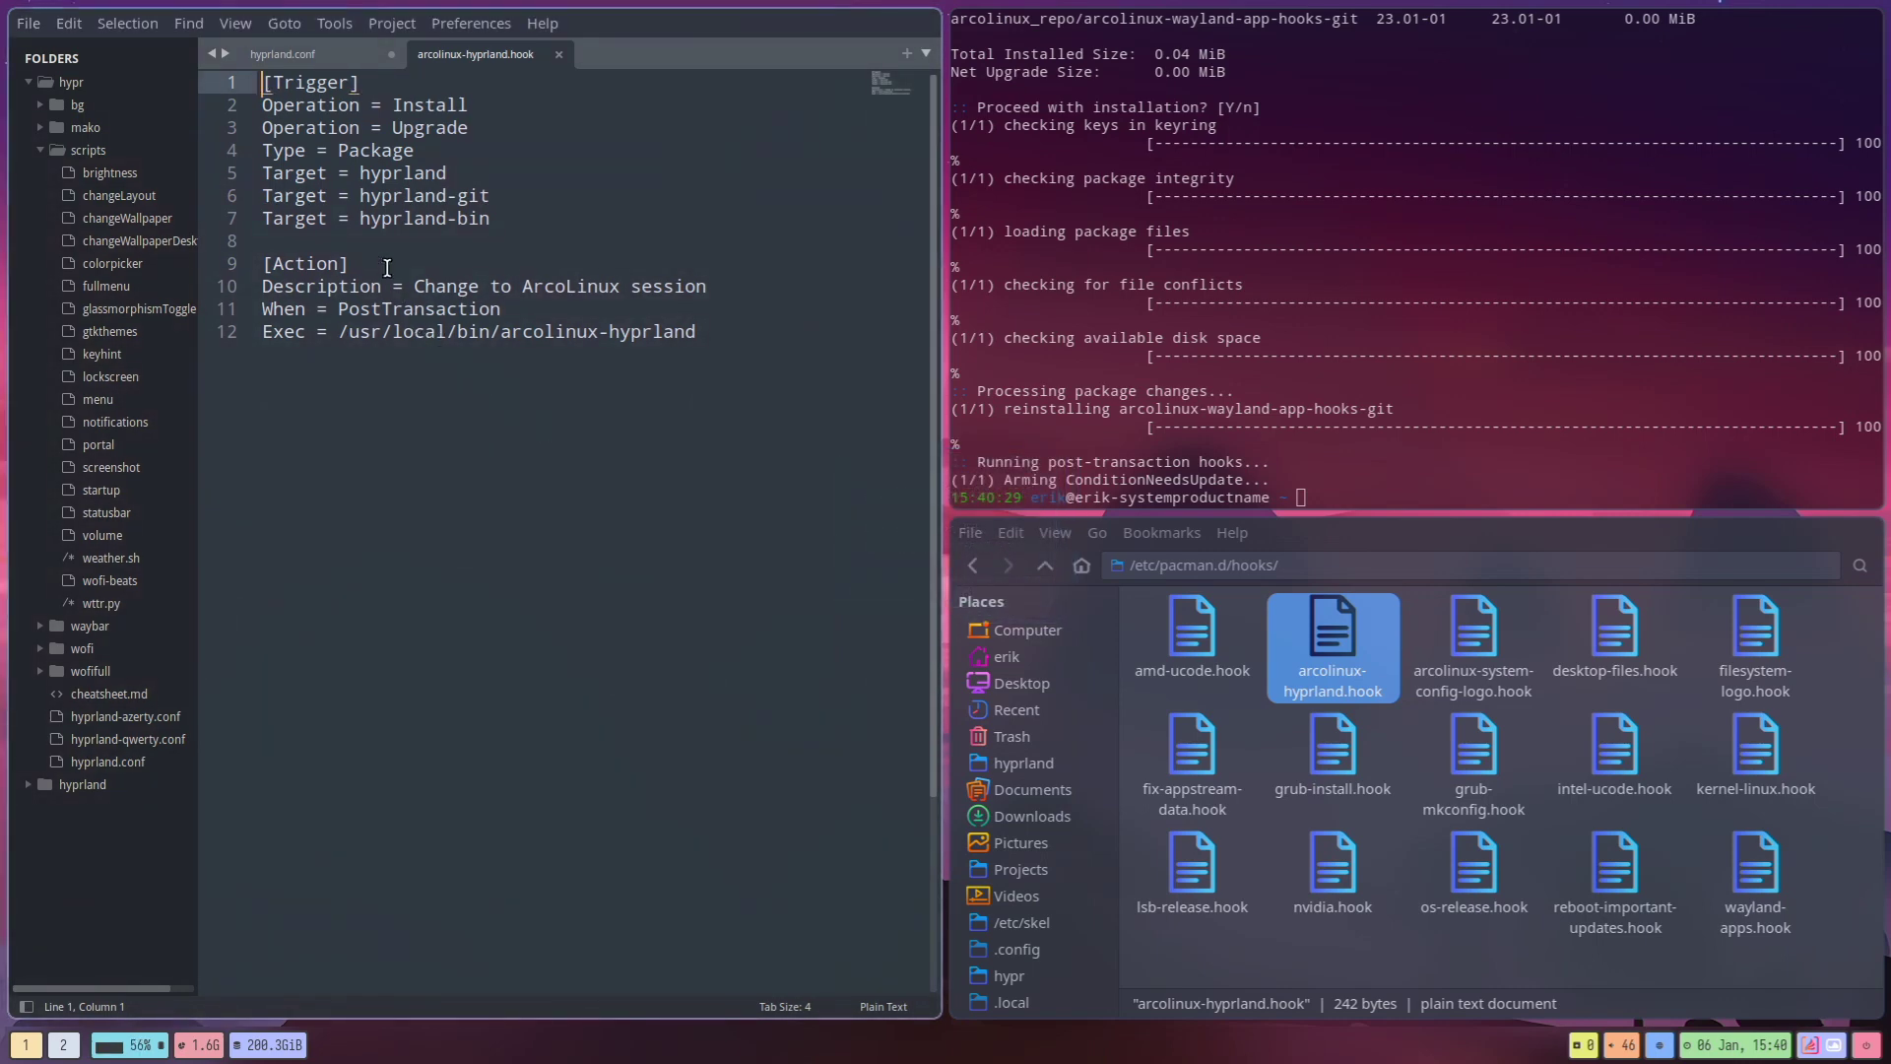
{"action": "left_click", "coordinate": [559, 54]}
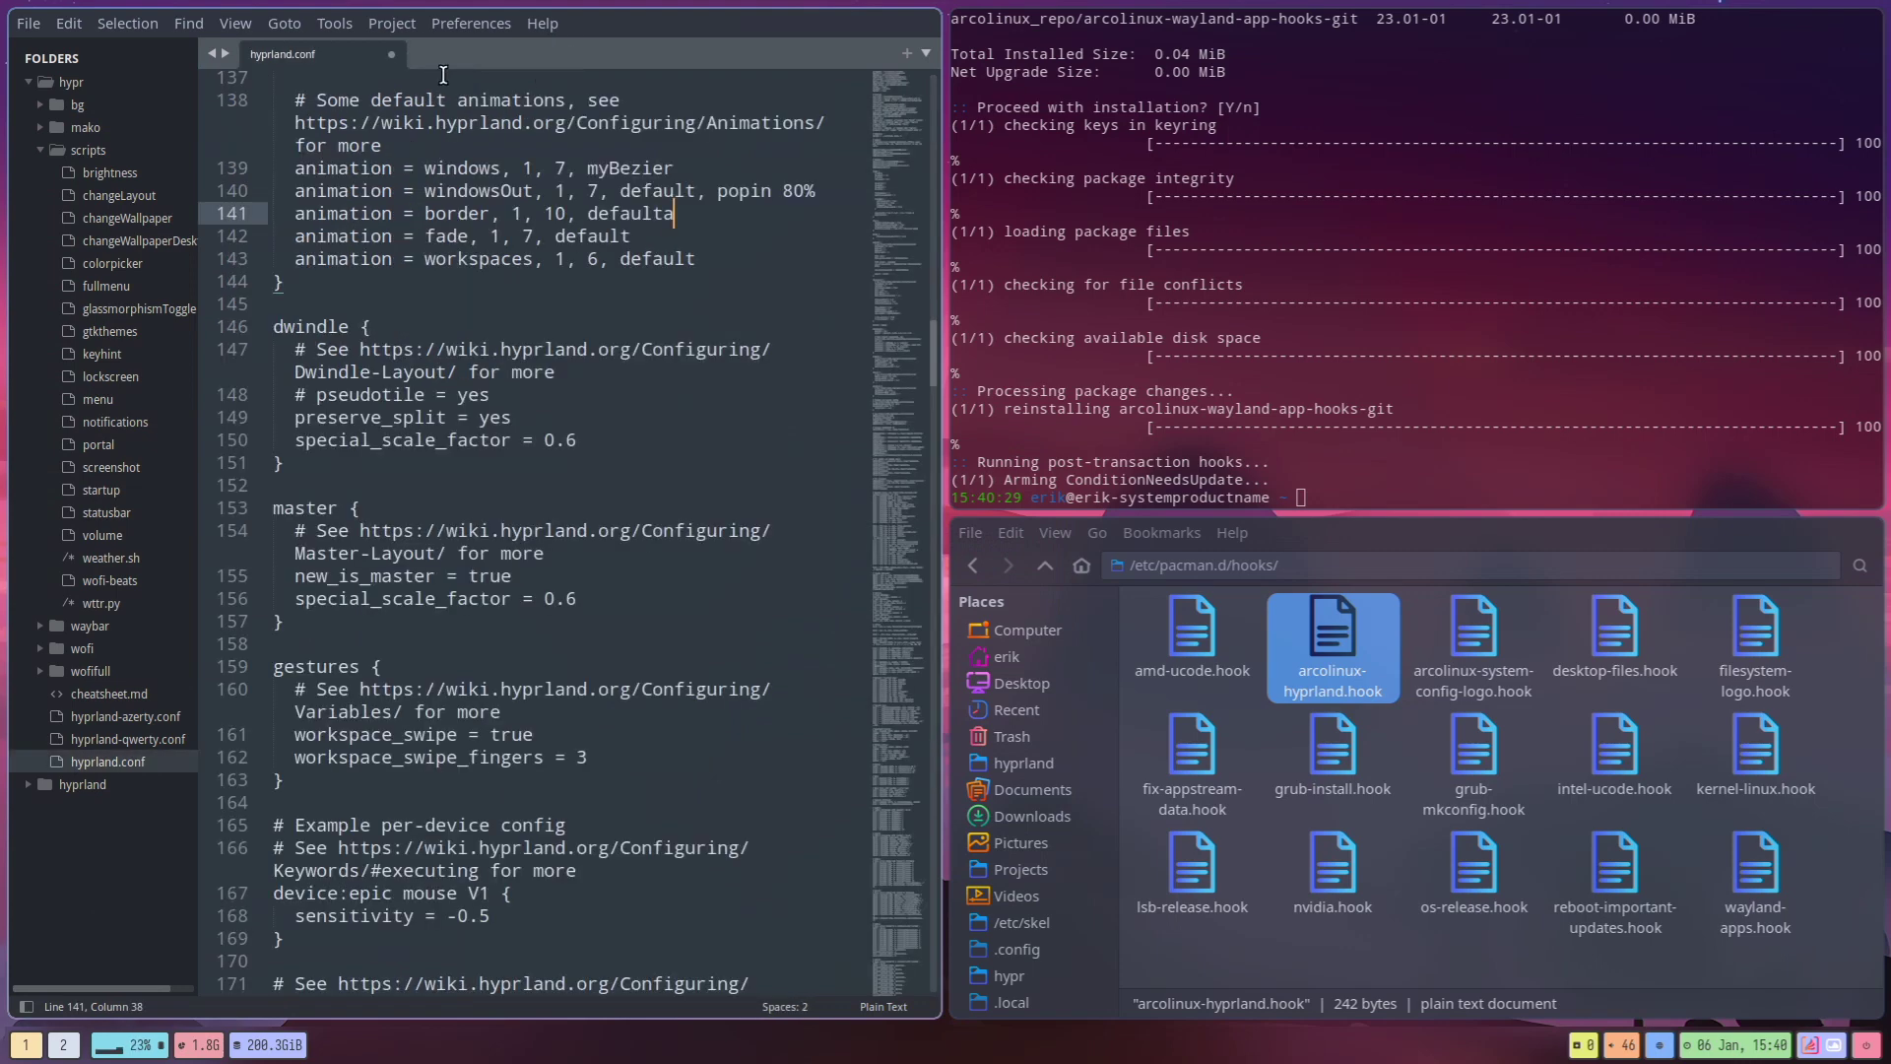
{"action": "left_click", "coordinate": [390, 53]}
{"action": "left_click", "coordinate": [829, 575]}
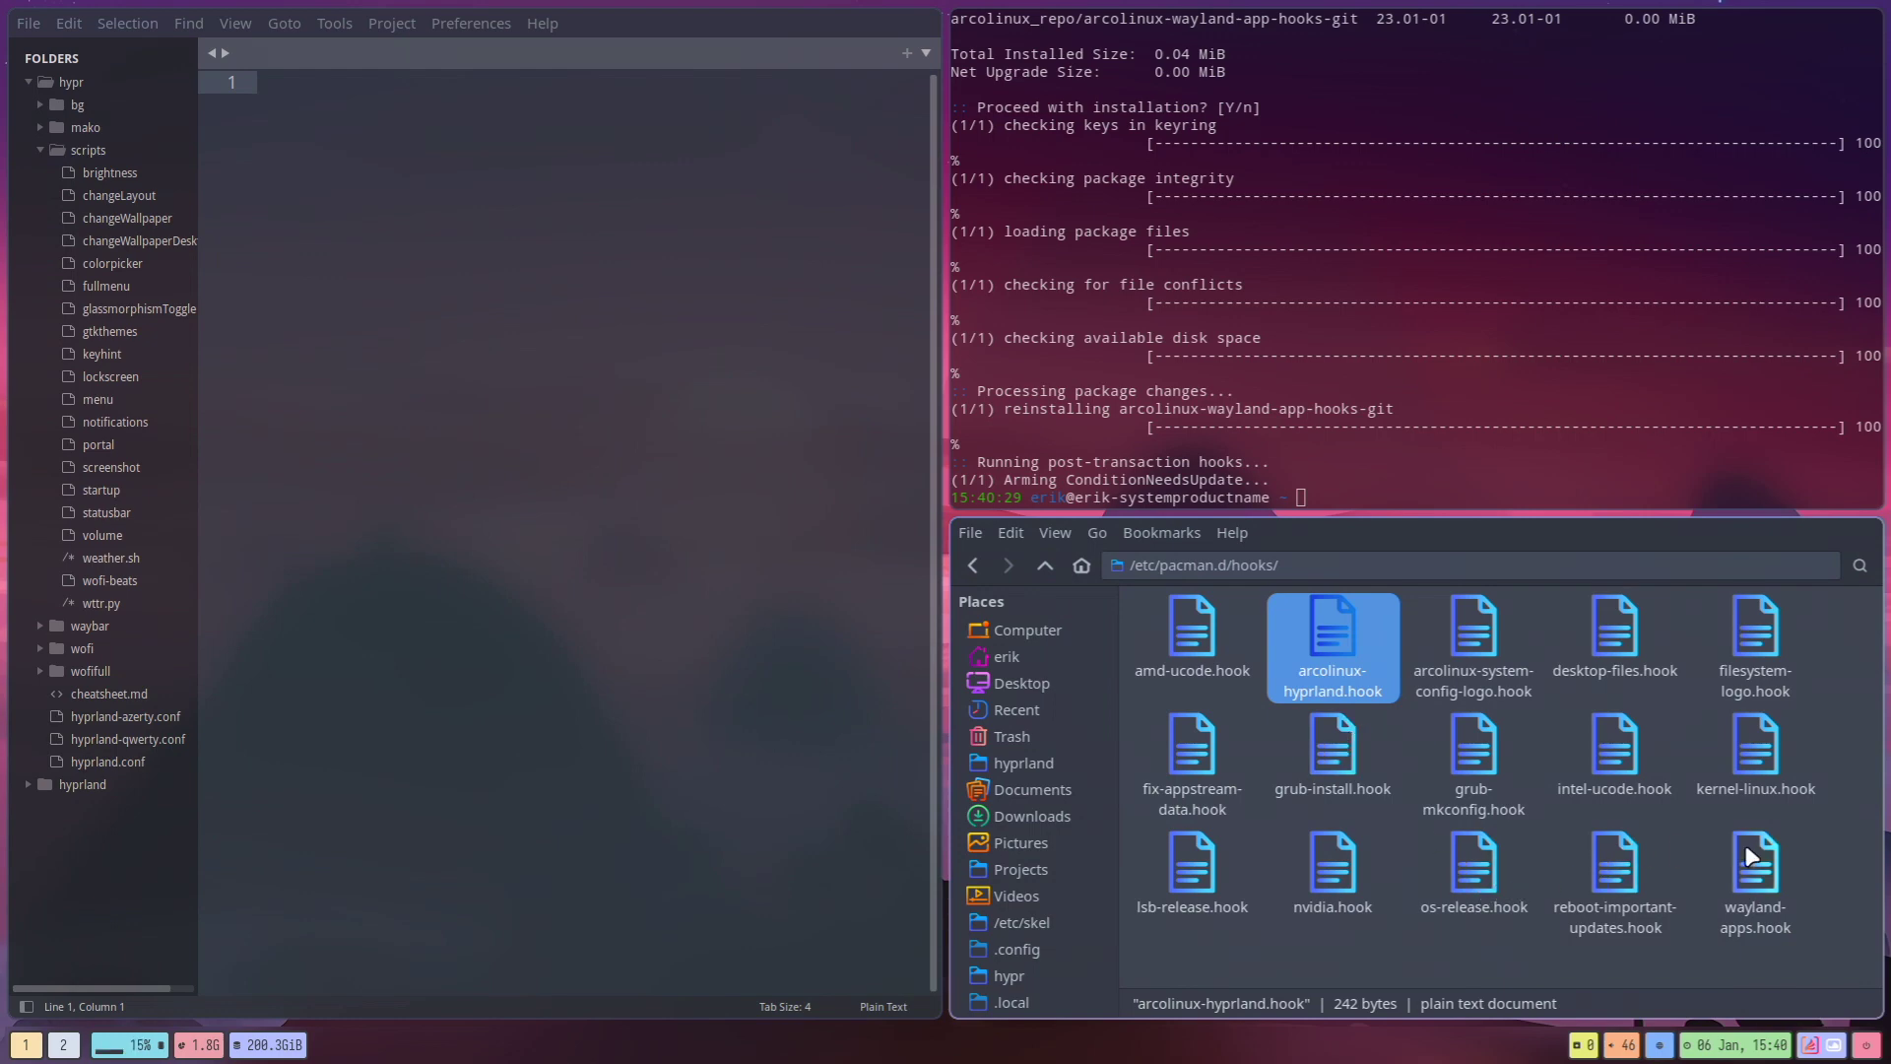
{"action": "left_click", "coordinate": [1752, 869]}
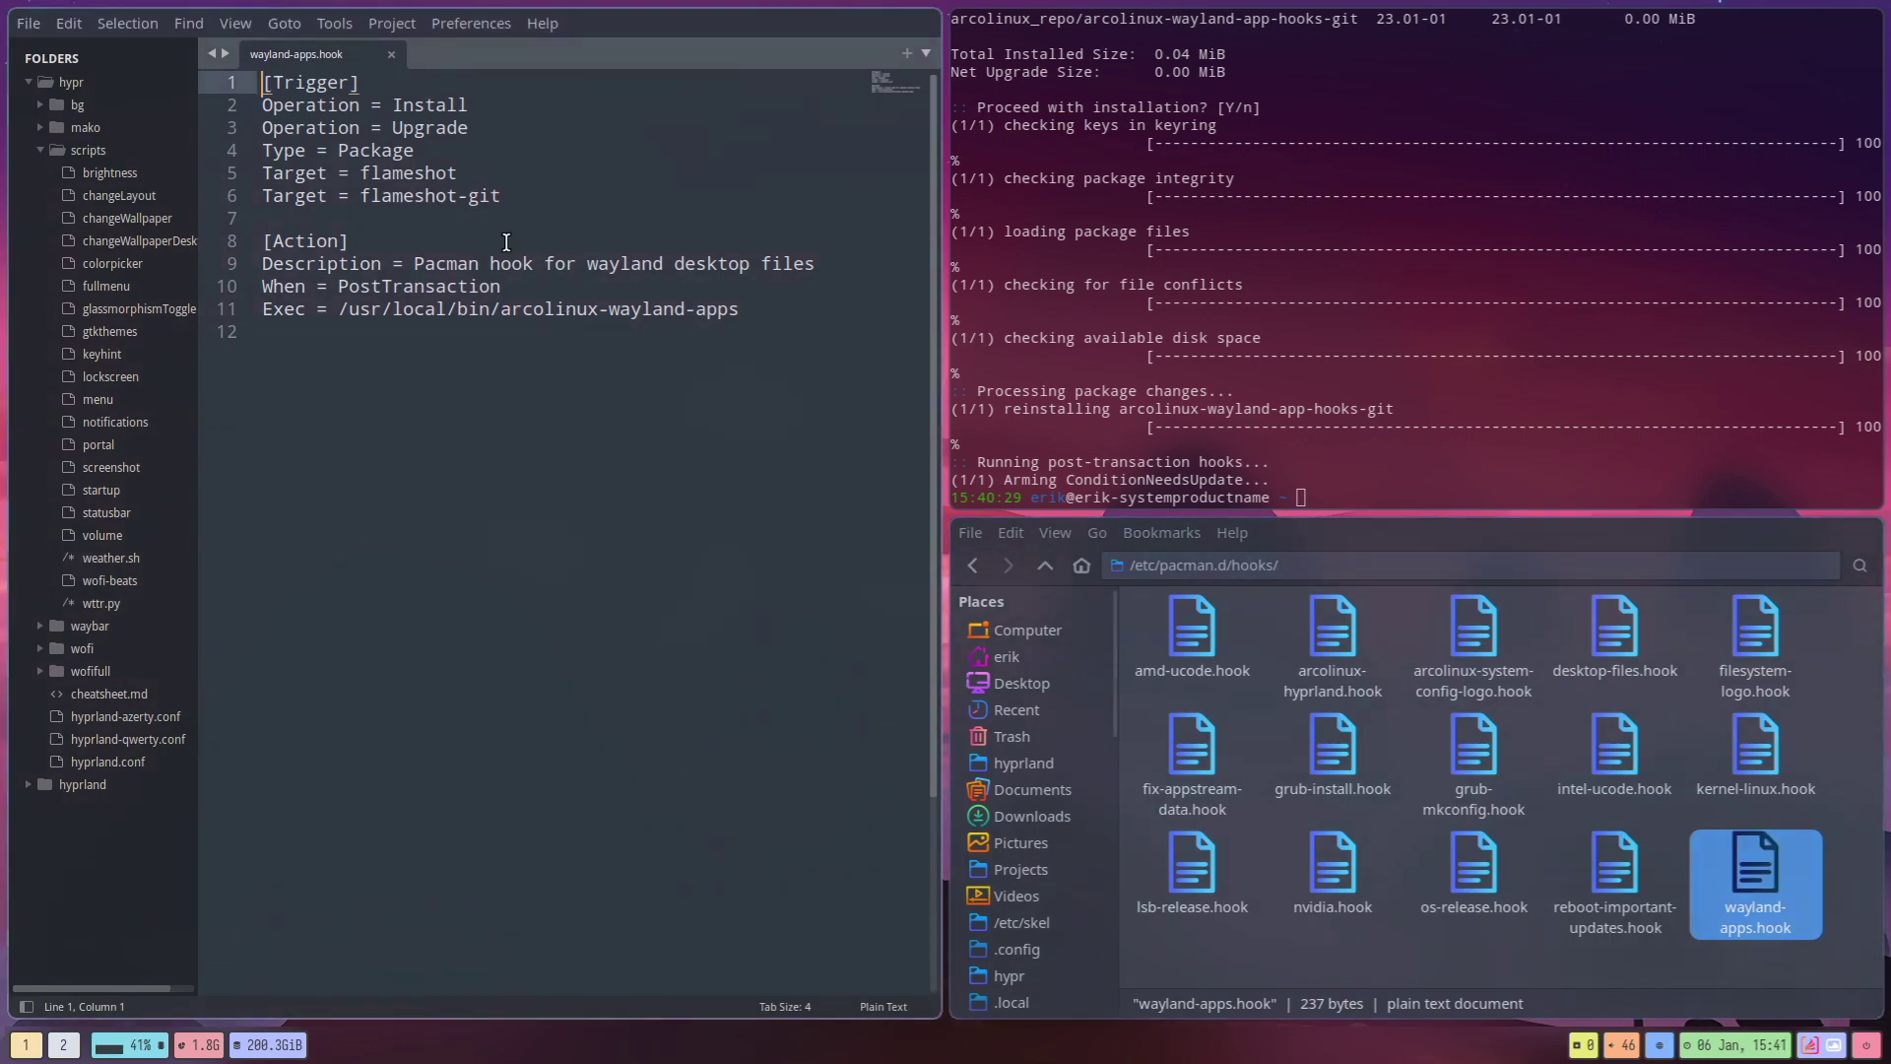
Step: Select the /usr/local/bin/arcolinux-wayland-apps Exec path on line 11 of wayland-apps.hook
{"action": "double_click", "coordinate": [416, 172]}
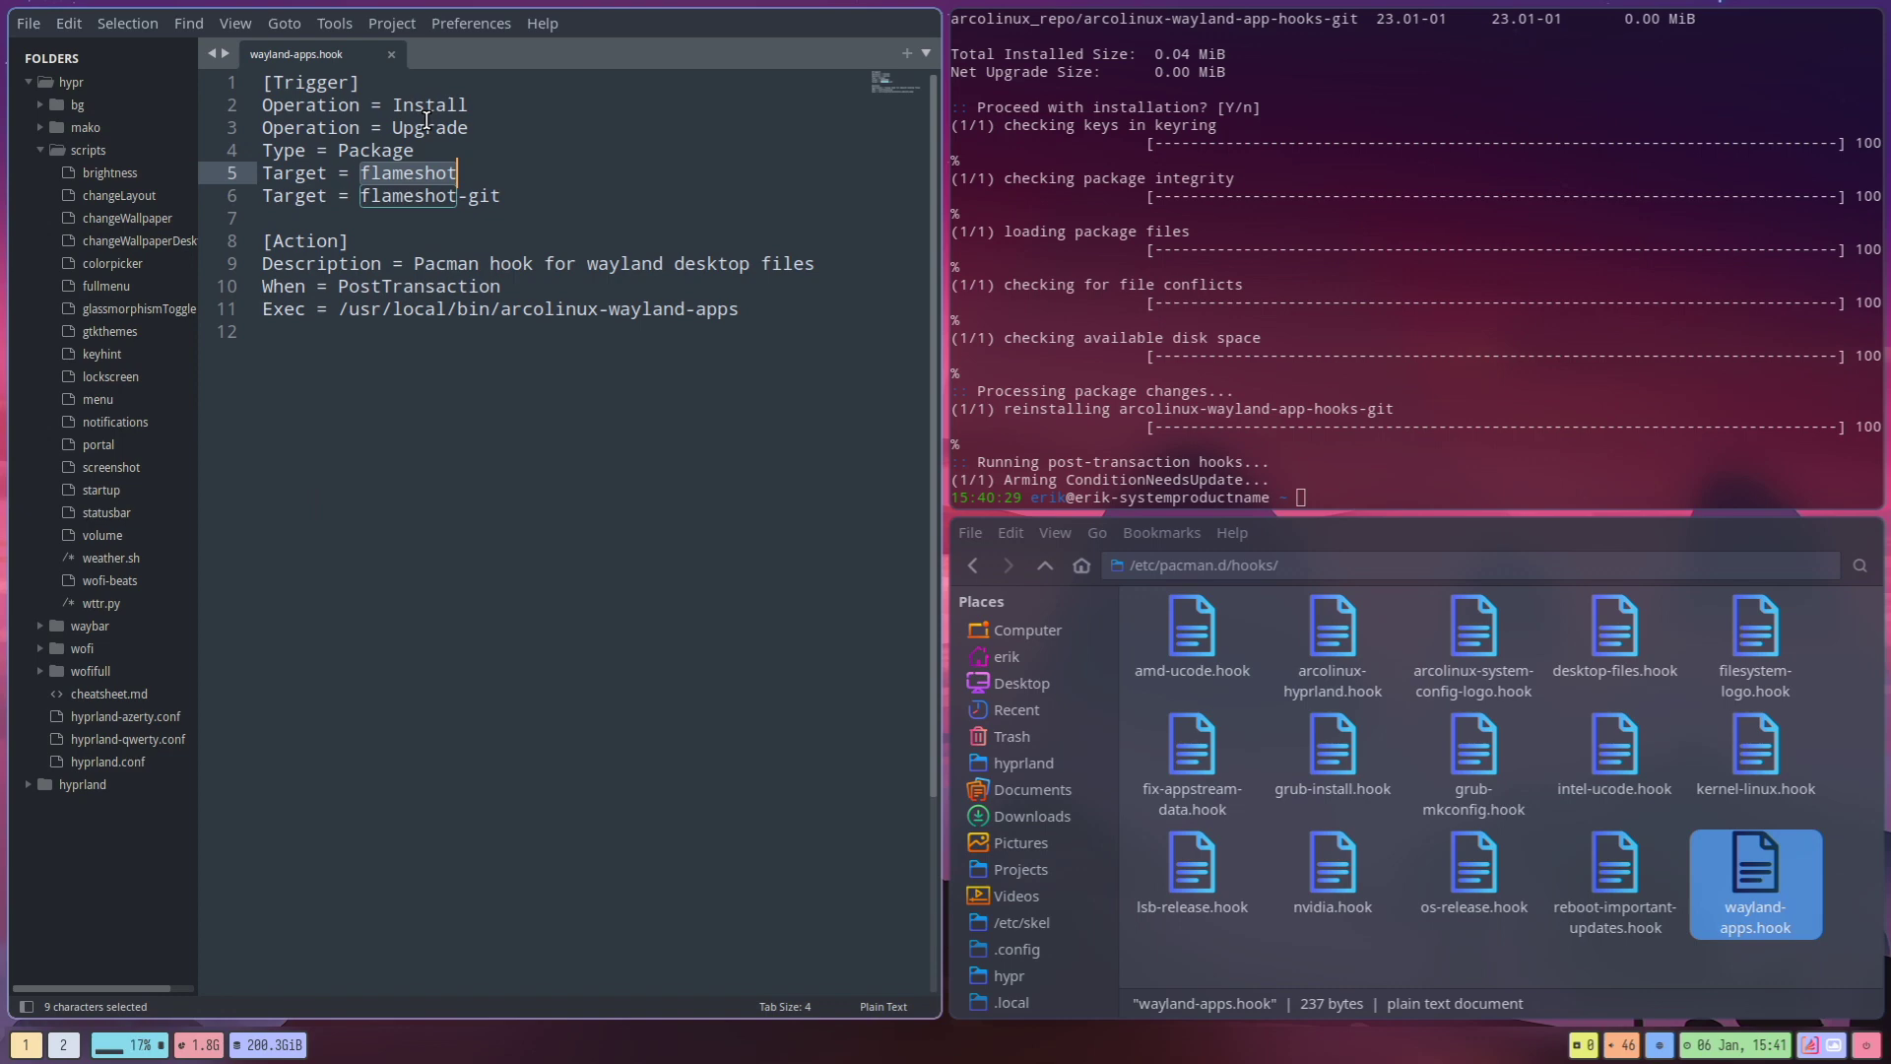
{"action": "left_click", "coordinate": [456, 266]}
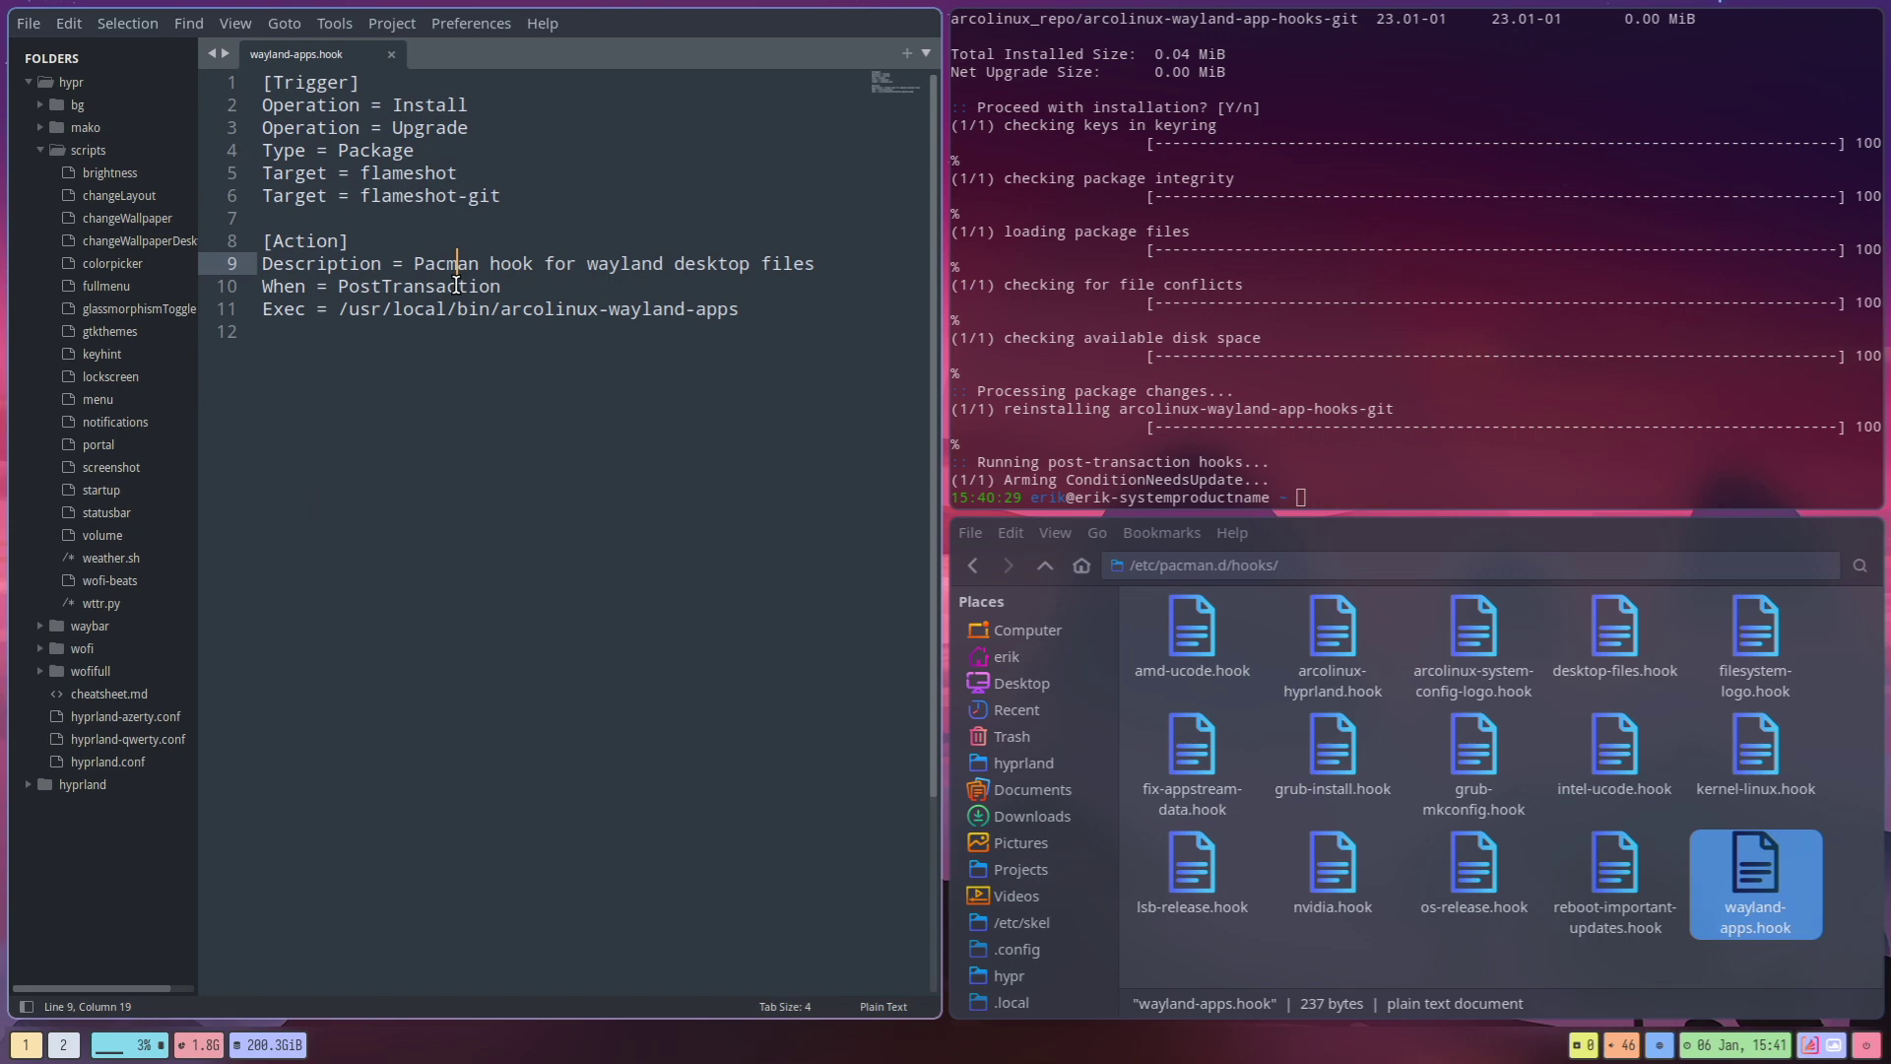
{"action": "left_click_drag", "start_coordinate": [339, 310], "coordinate": [731, 305]}
Step: Navigate the file manager from Computer to /usr/local/bin and find arcolinux-wayland-apps
{"action": "left_click", "coordinate": [1072, 629]}
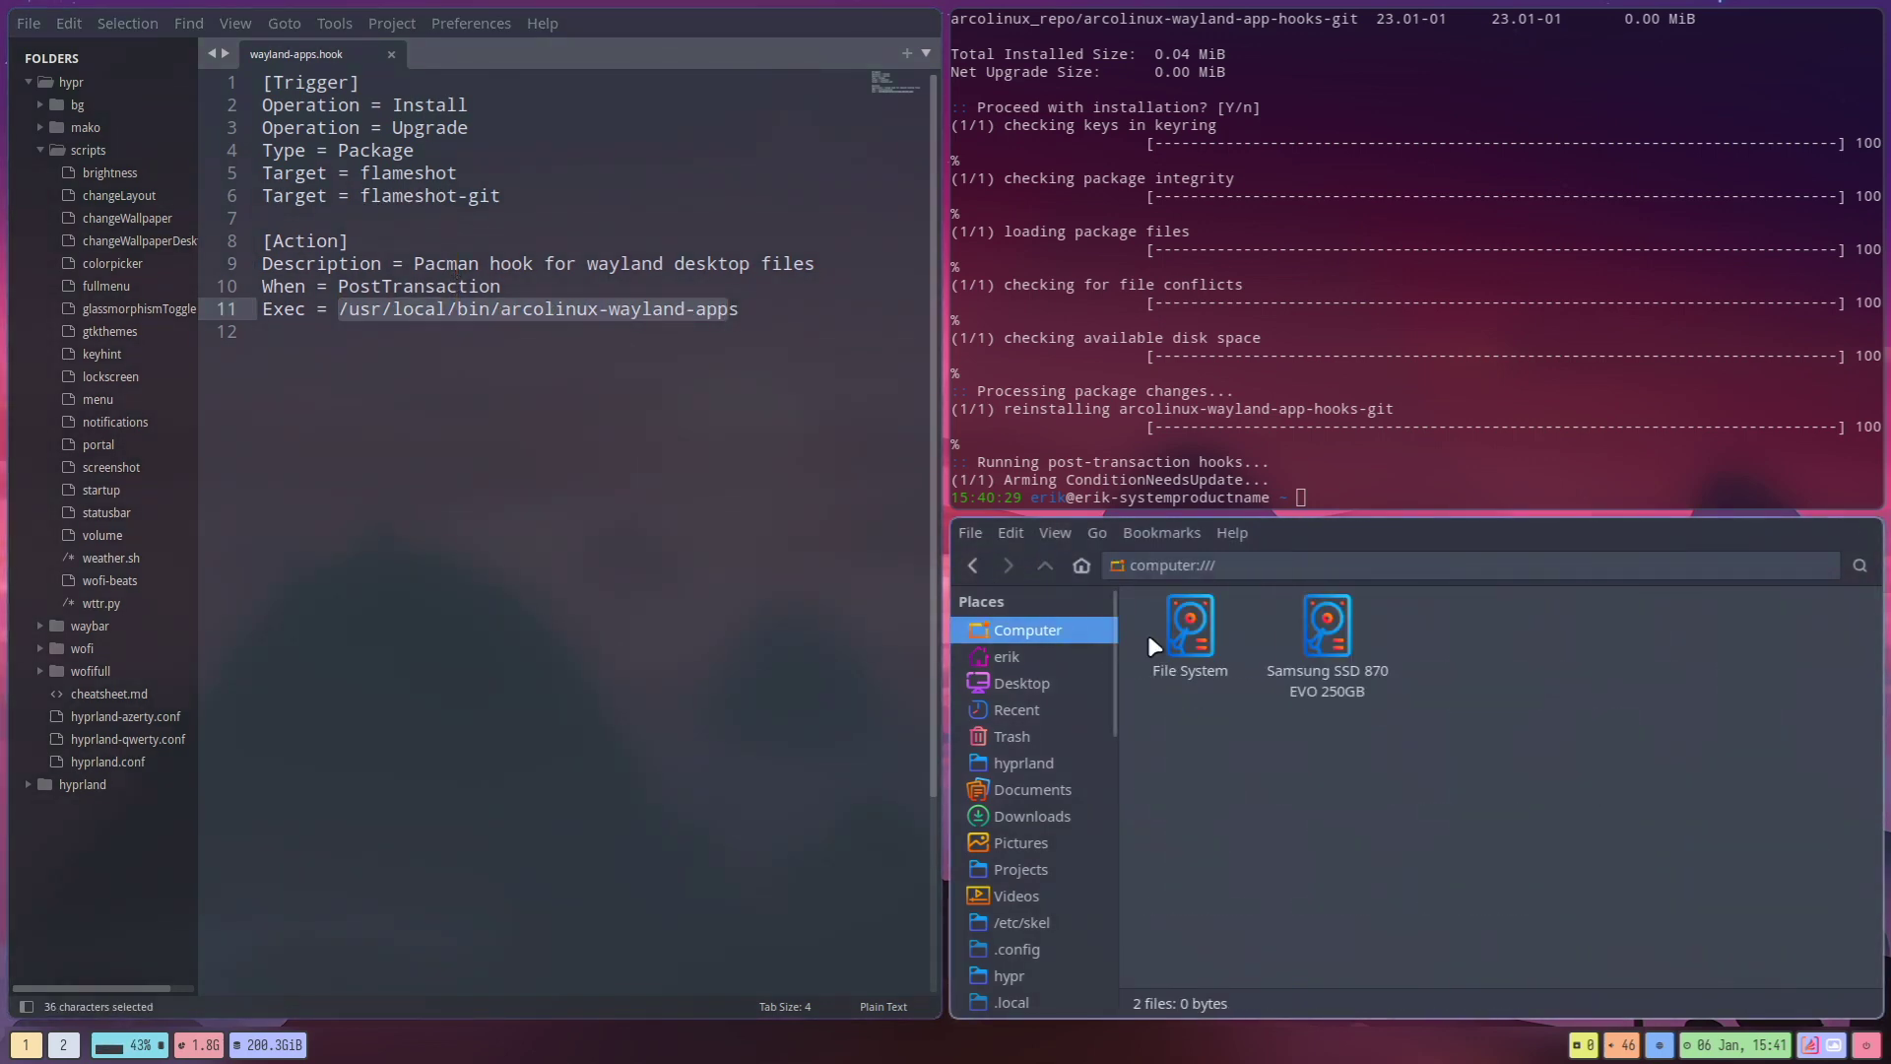
{"action": "double_click", "coordinate": [1182, 635]}
{"action": "type", "text": "us"}
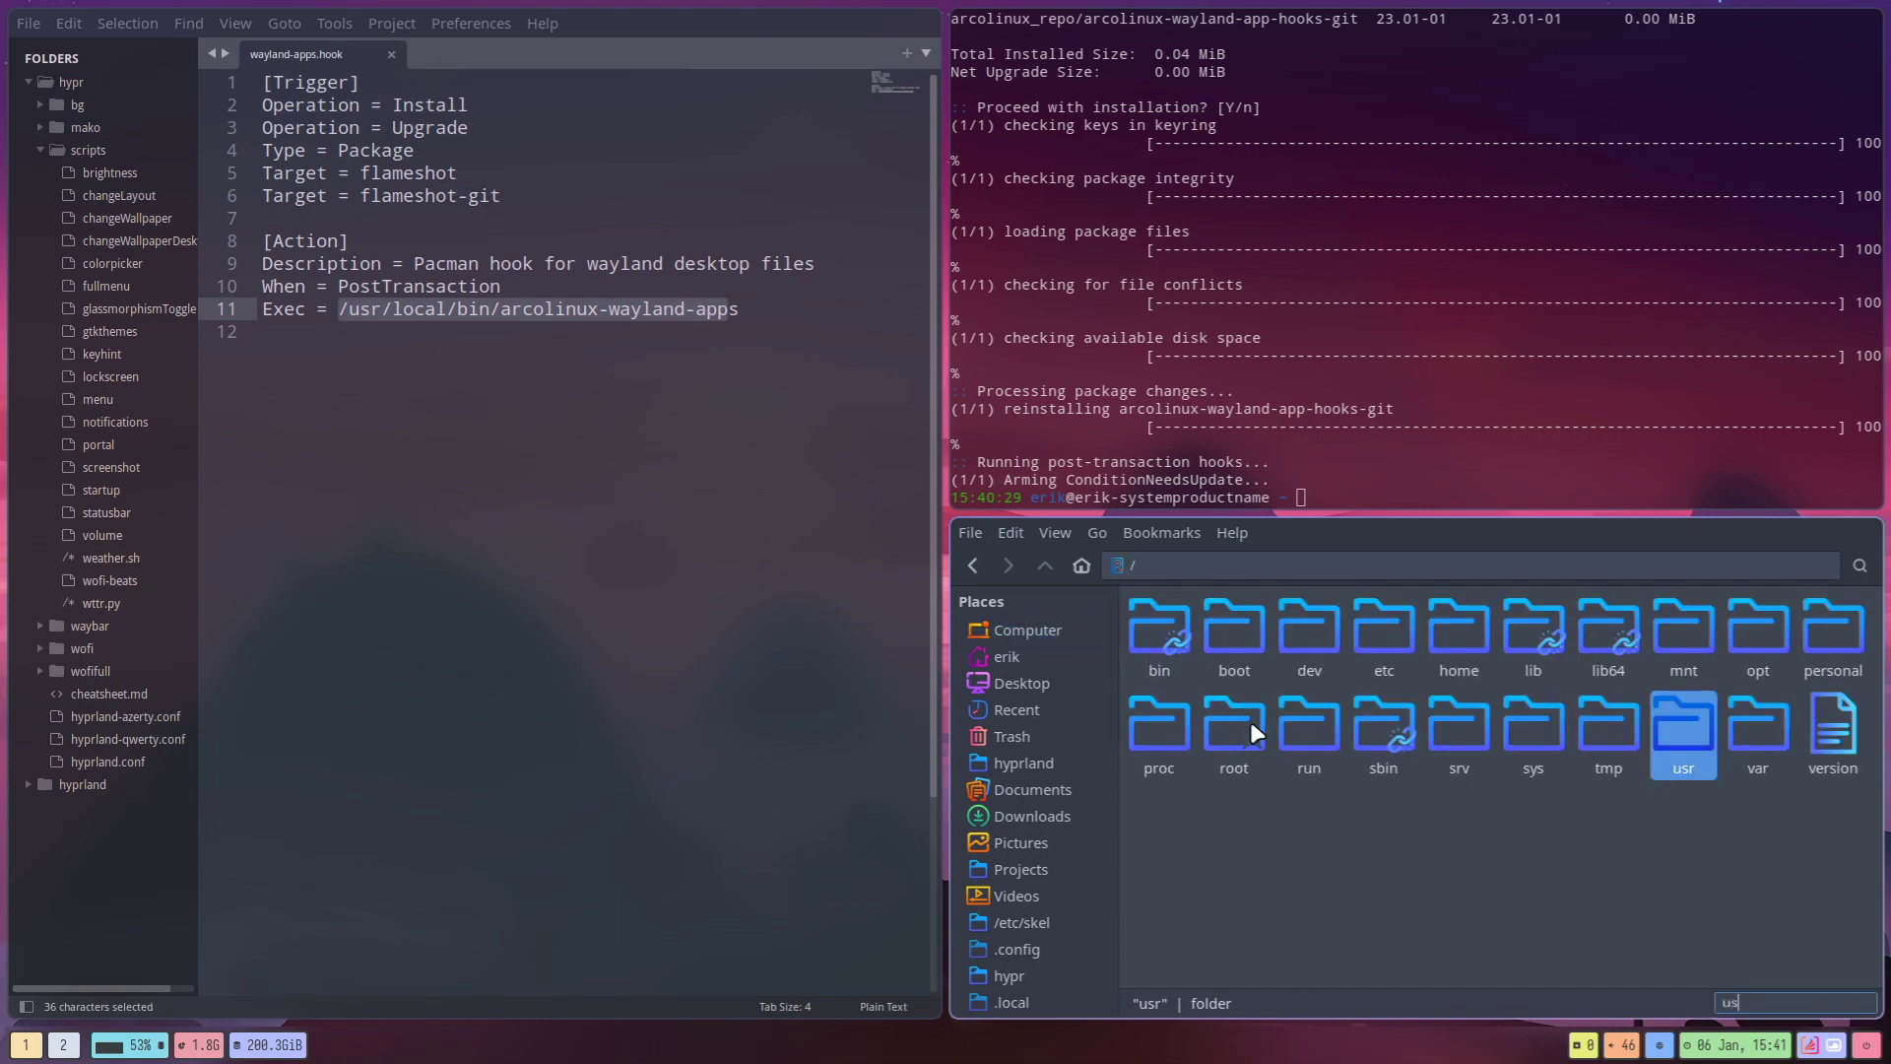
{"action": "key", "text": "Return"}
{"action": "type", "text": "loc"}
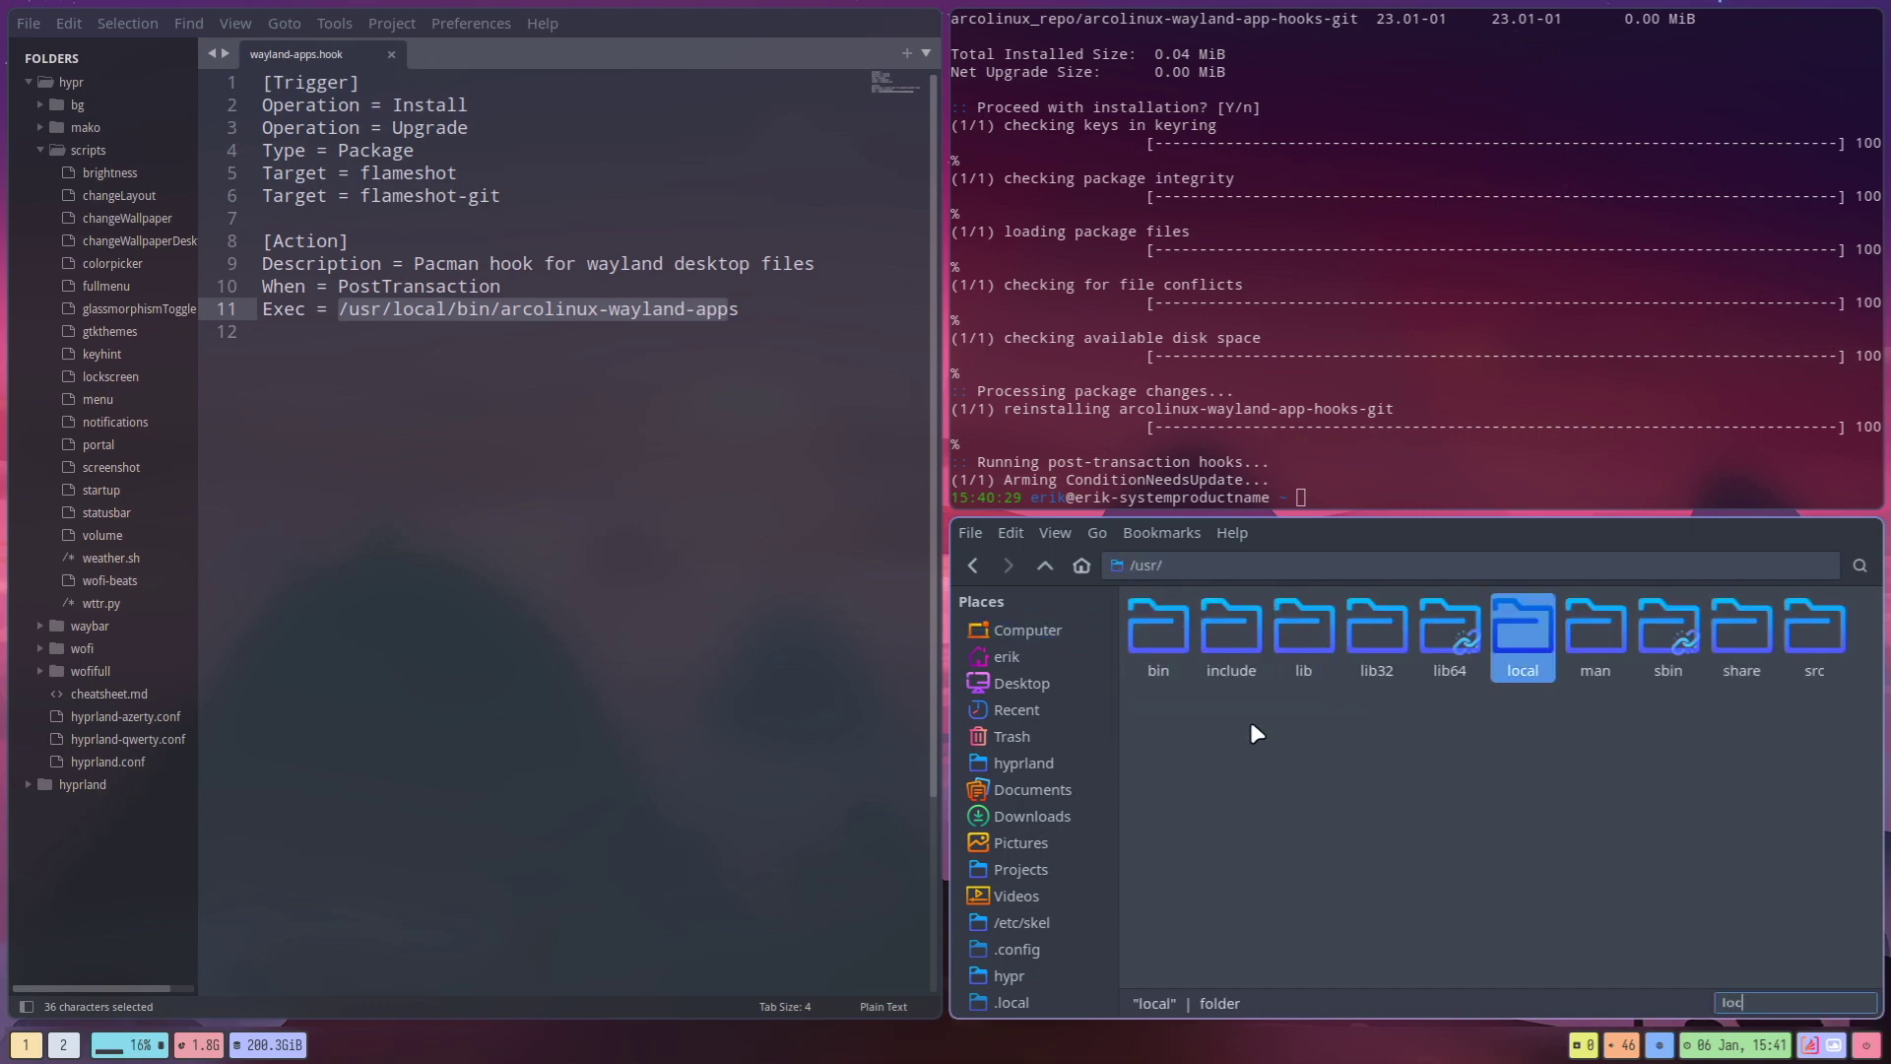
{"action": "key", "text": "Return"}
{"action": "type", "text": "bi"}
{"action": "key", "text": "Return"}
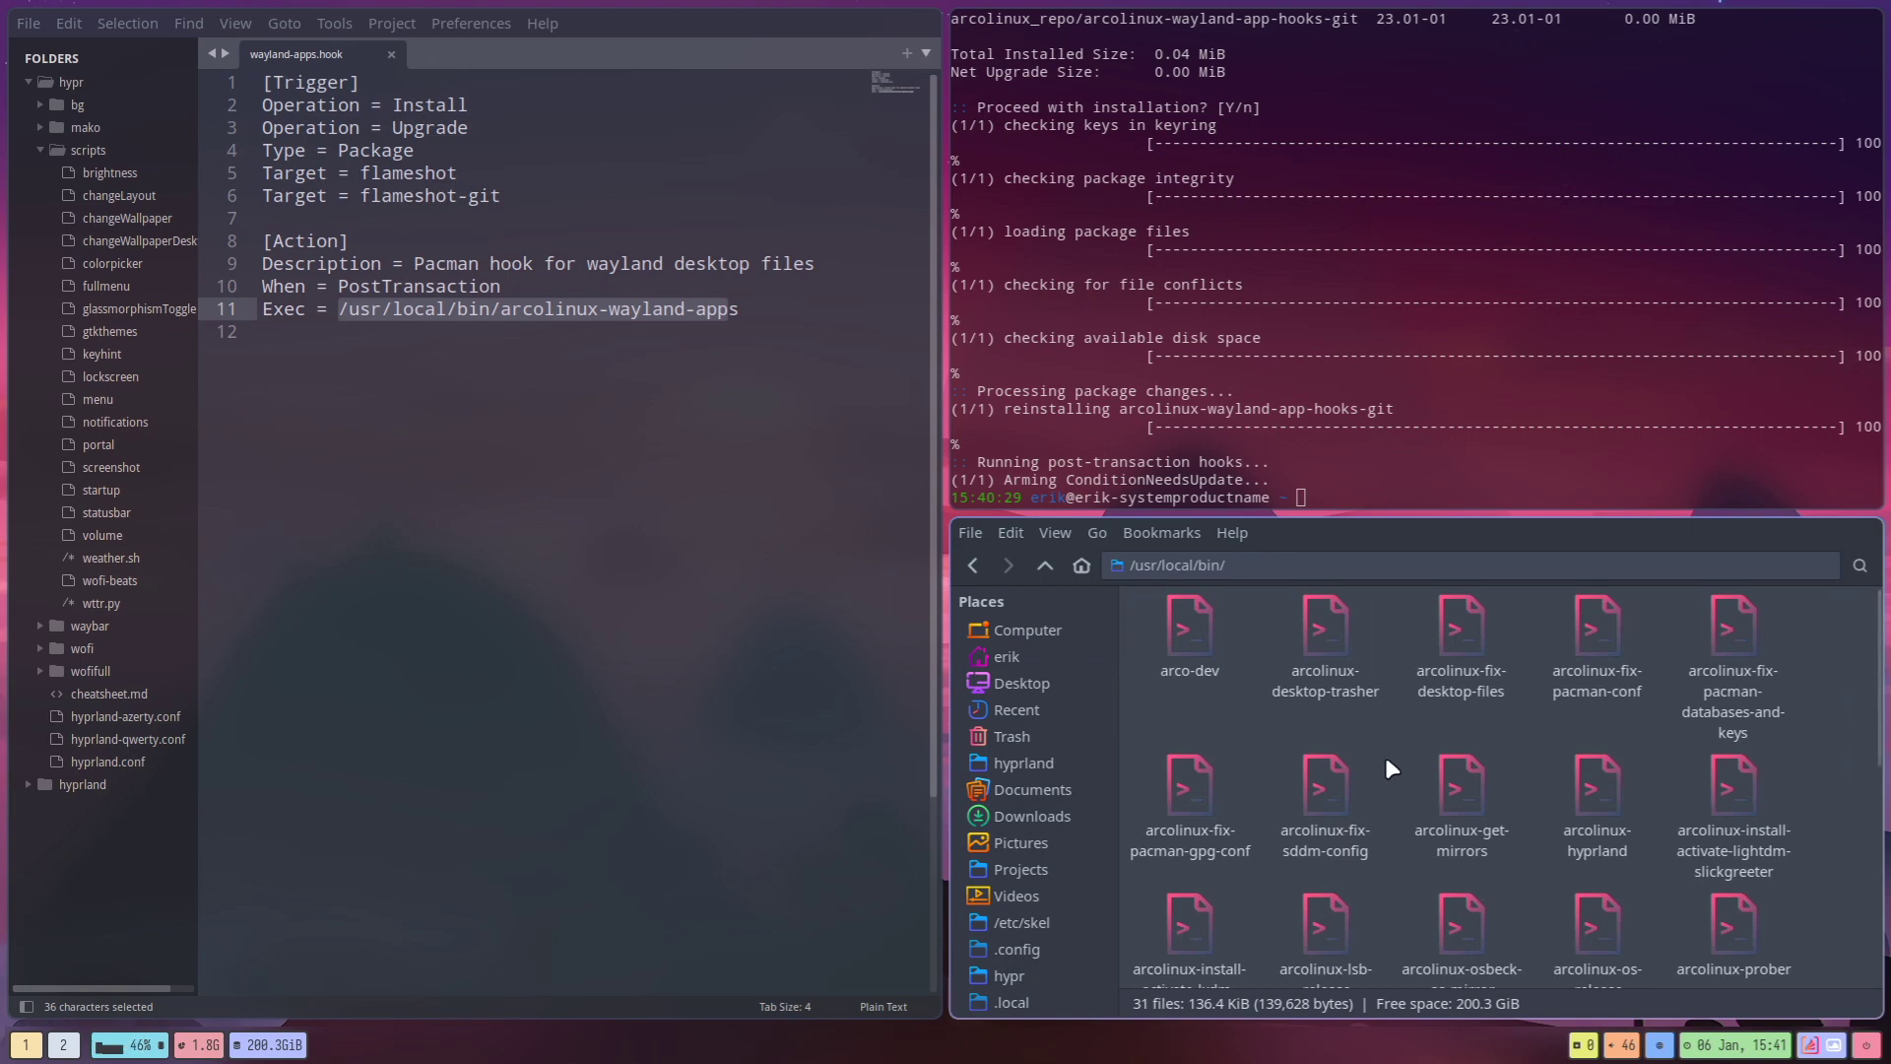
{"action": "scroll", "coordinate": [1385, 759], "scroll_direction": "down", "scroll_amount": 1}
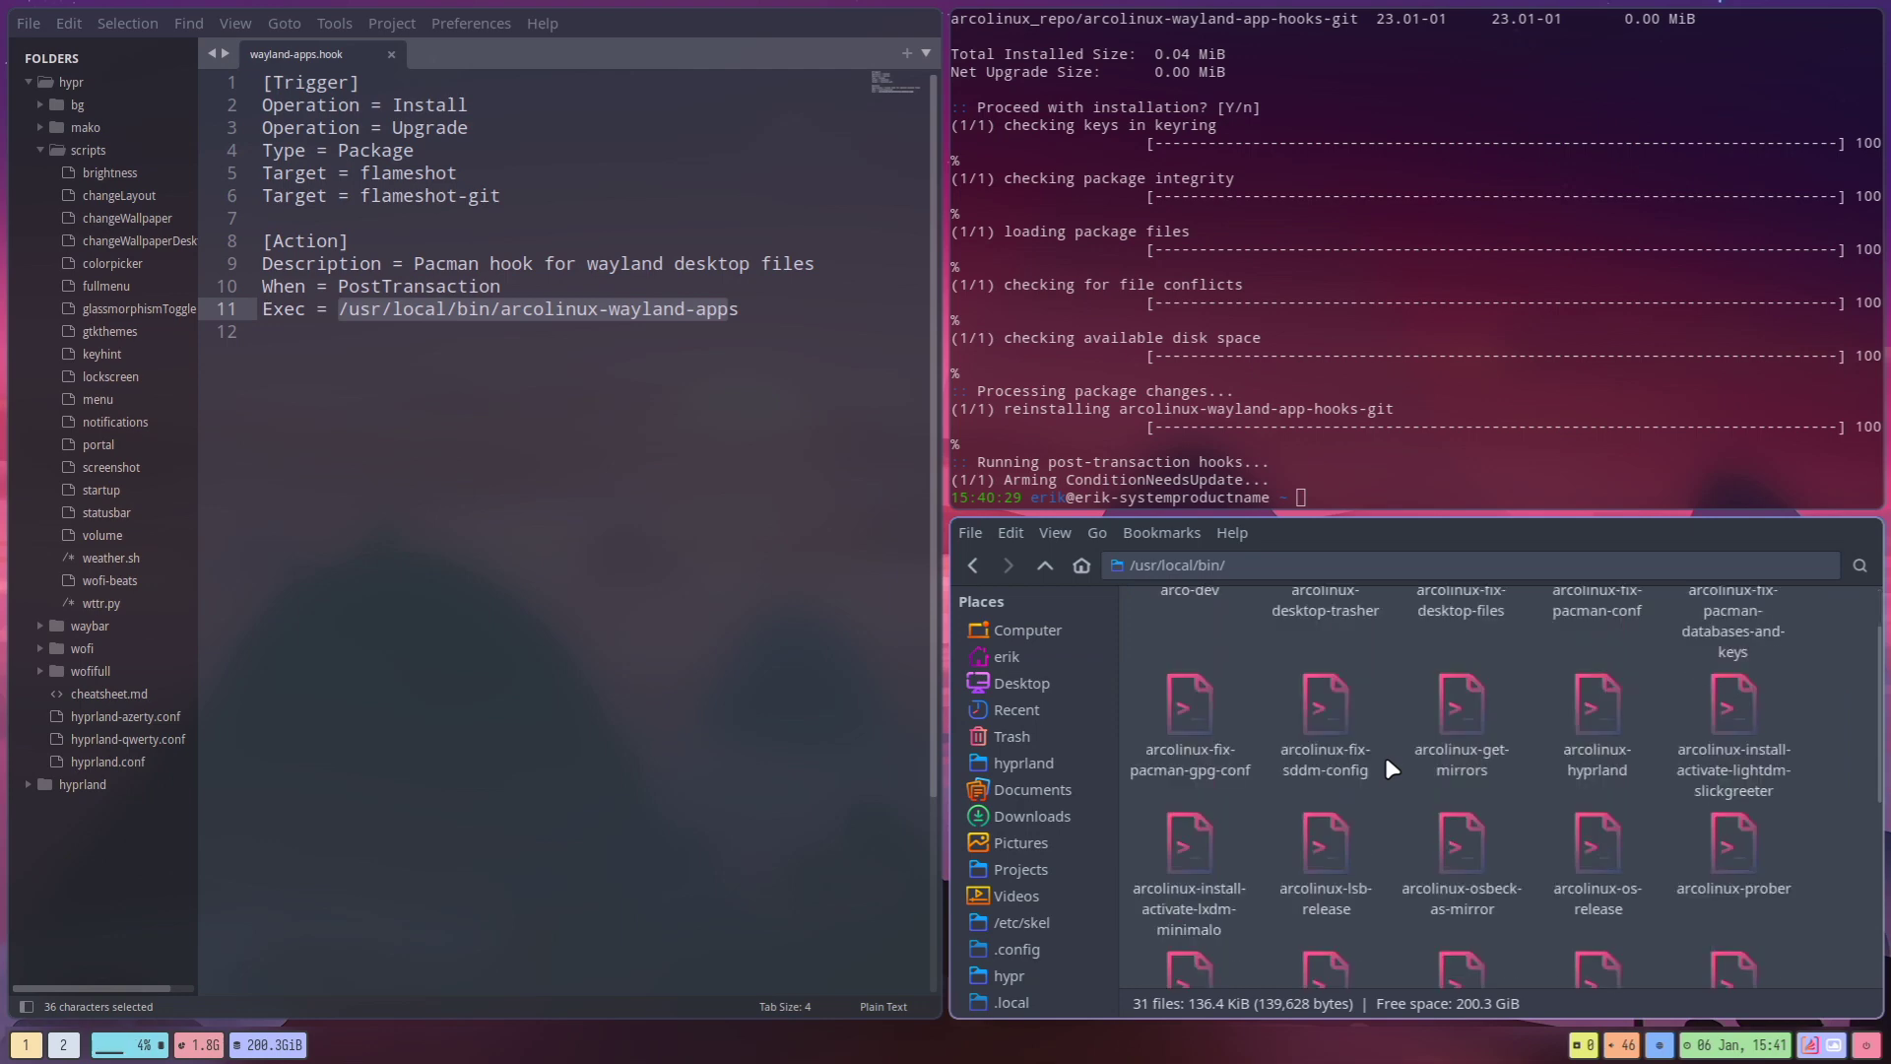
{"action": "scroll", "coordinate": [1385, 768], "scroll_direction": "down", "scroll_amount": 2}
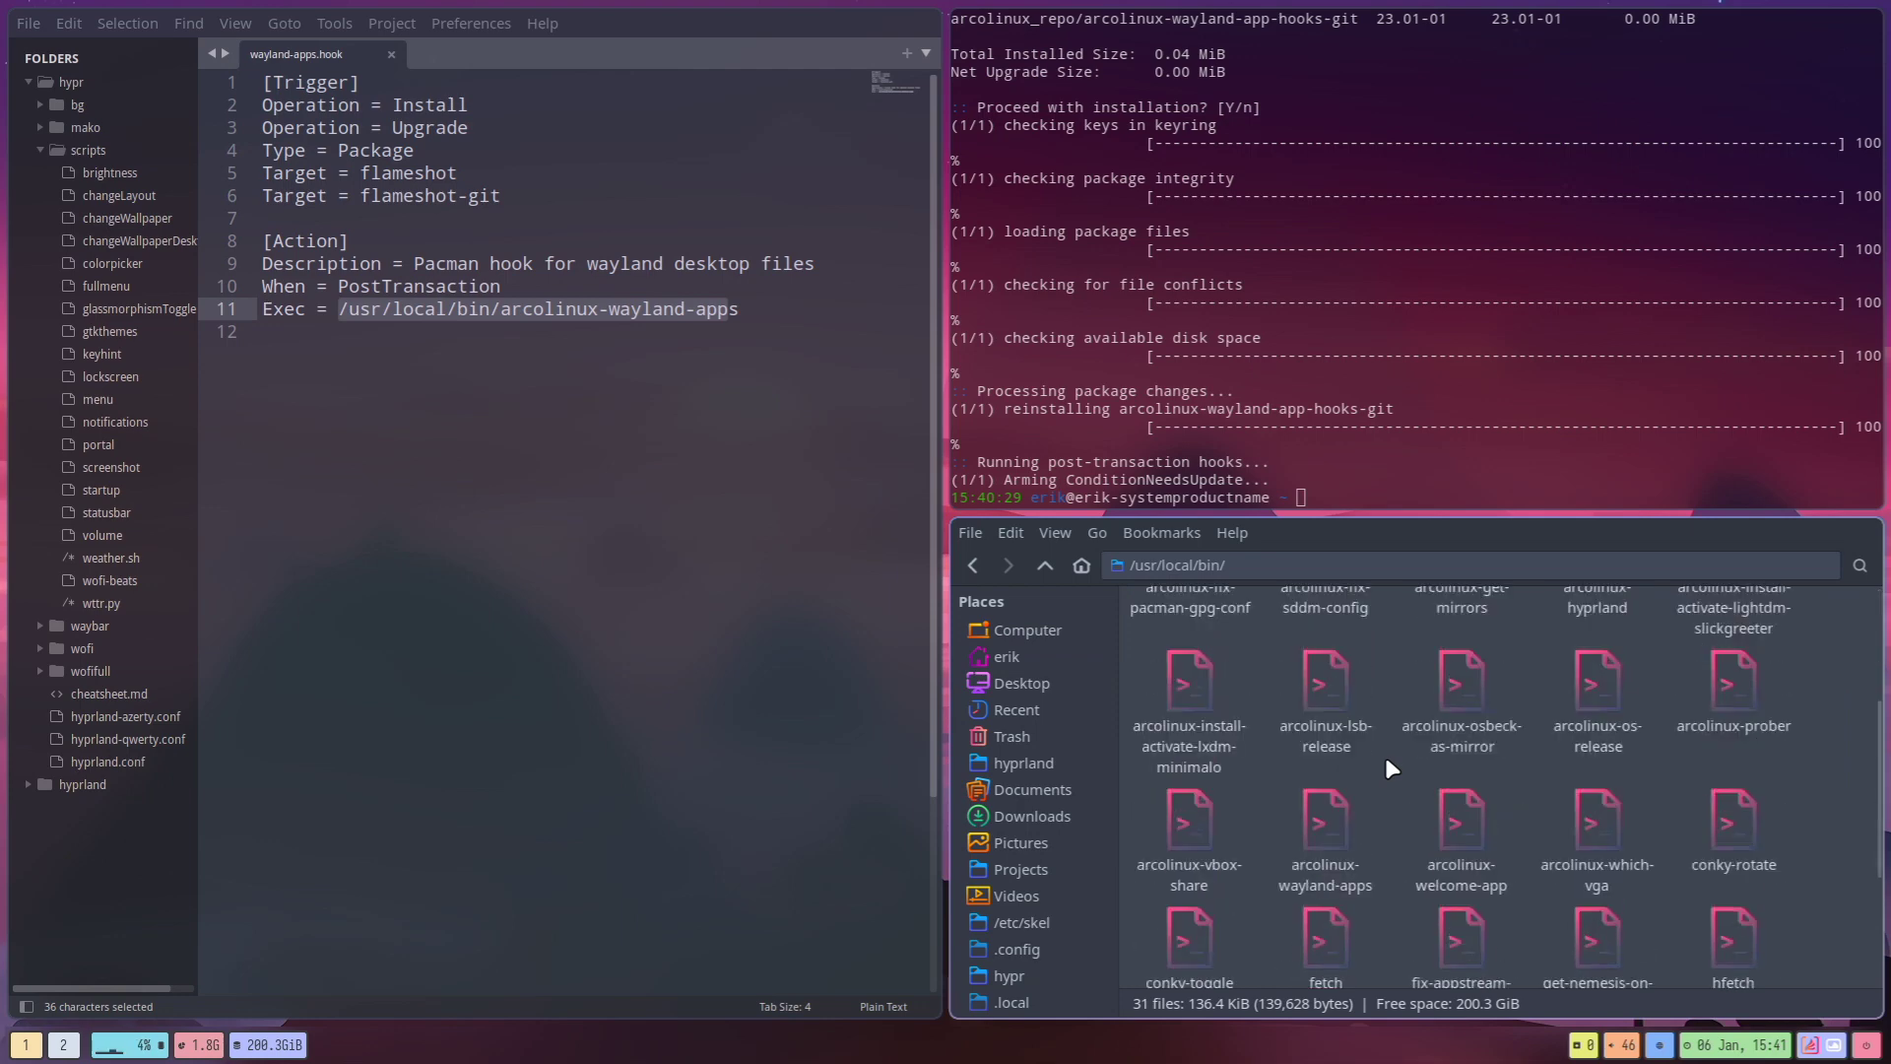
Step: Open arcolinux-wayland-apps in Sublime and select the hyprland.desktop check and 'We are on hyprland' message
{"action": "left_click_drag", "start_coordinate": [1369, 829], "coordinate": [347, 478]}
{"action": "scroll", "coordinate": [426, 478], "scroll_direction": "down", "scroll_amount": 4}
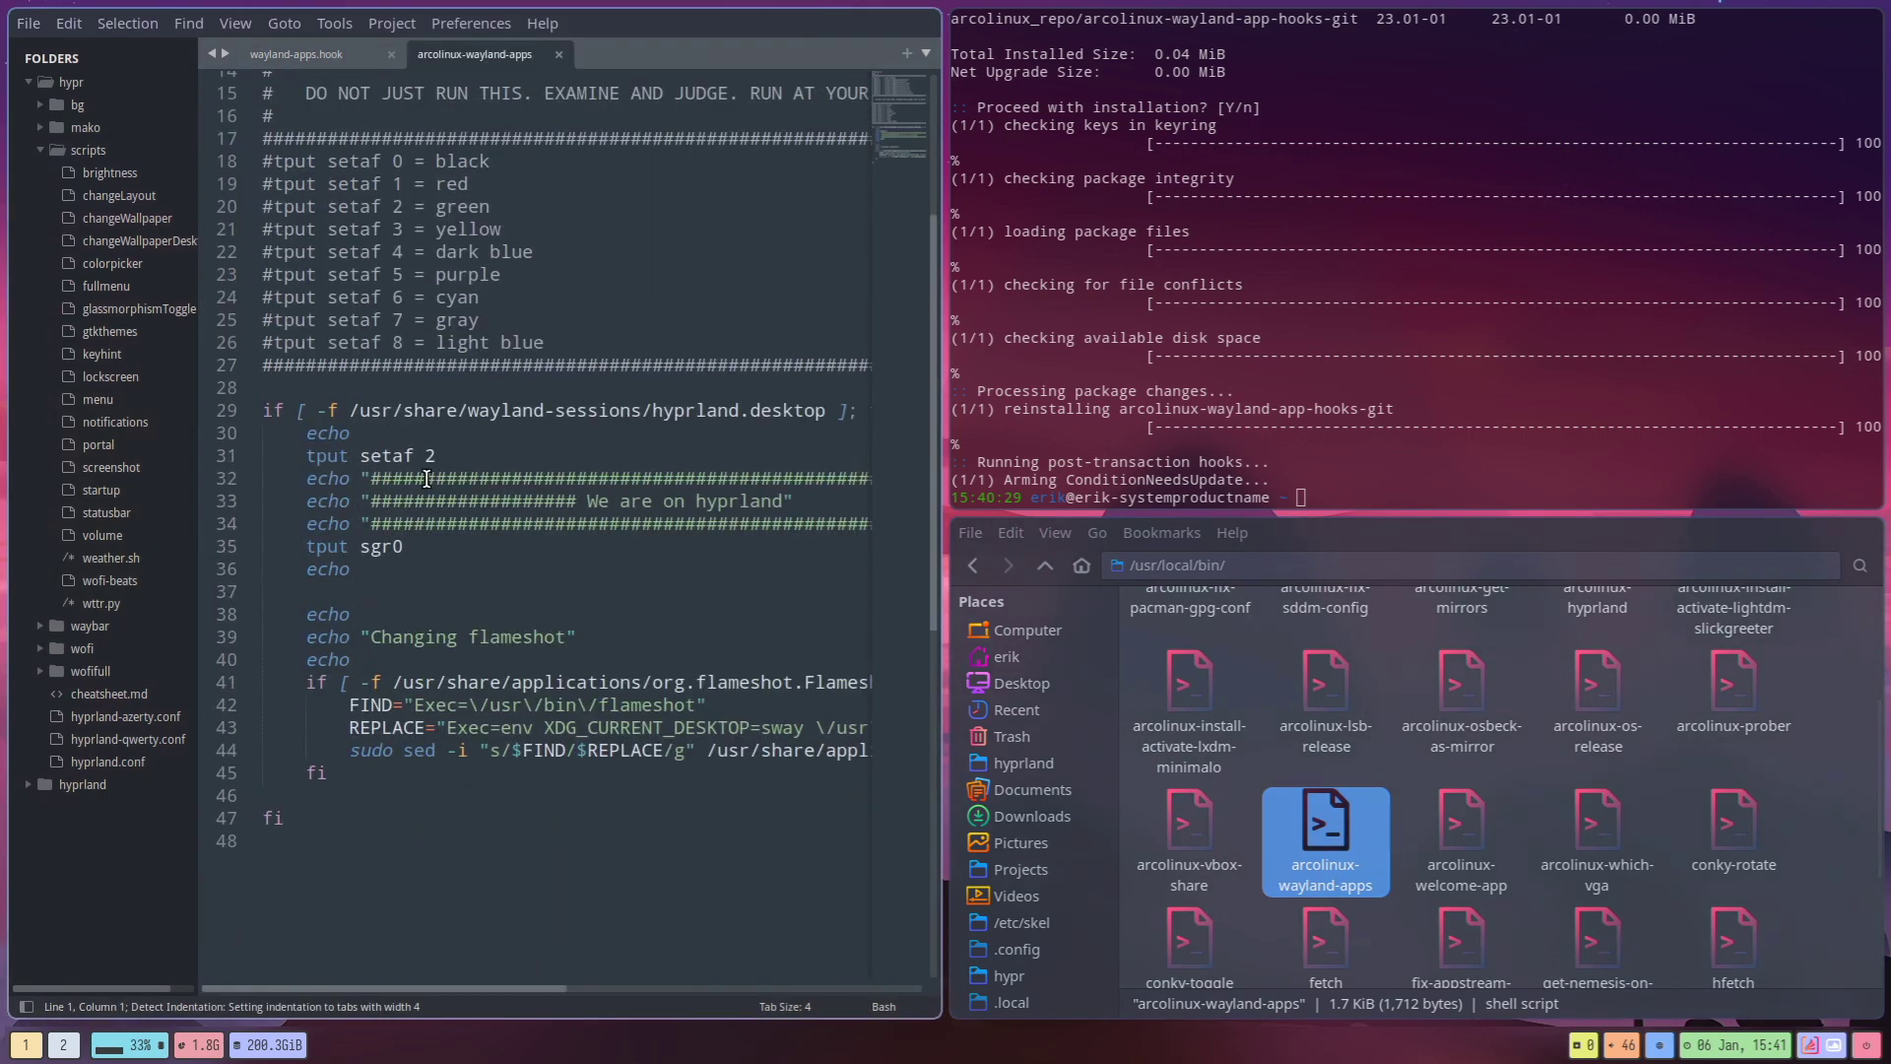
{"action": "scroll", "coordinate": [427, 479], "scroll_direction": "down", "scroll_amount": 3}
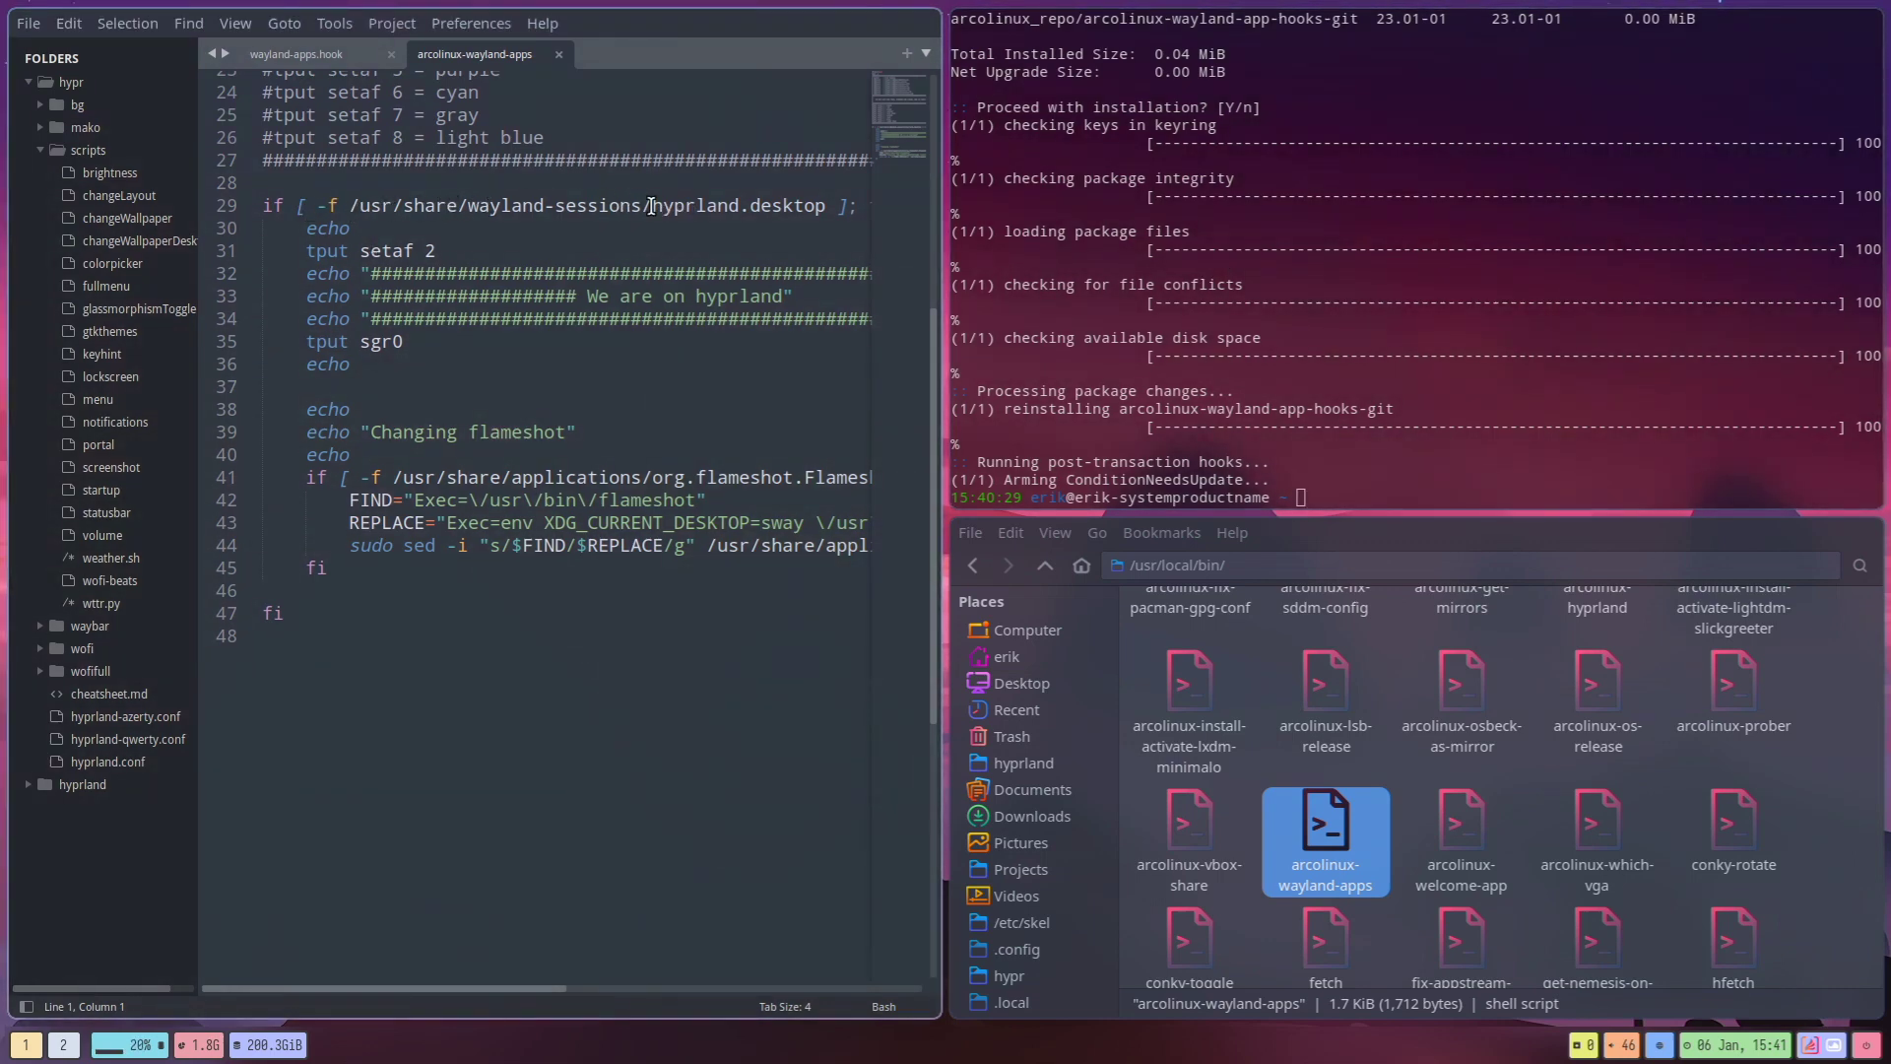
{"action": "left_click_drag", "start_coordinate": [651, 206], "coordinate": [826, 205]}
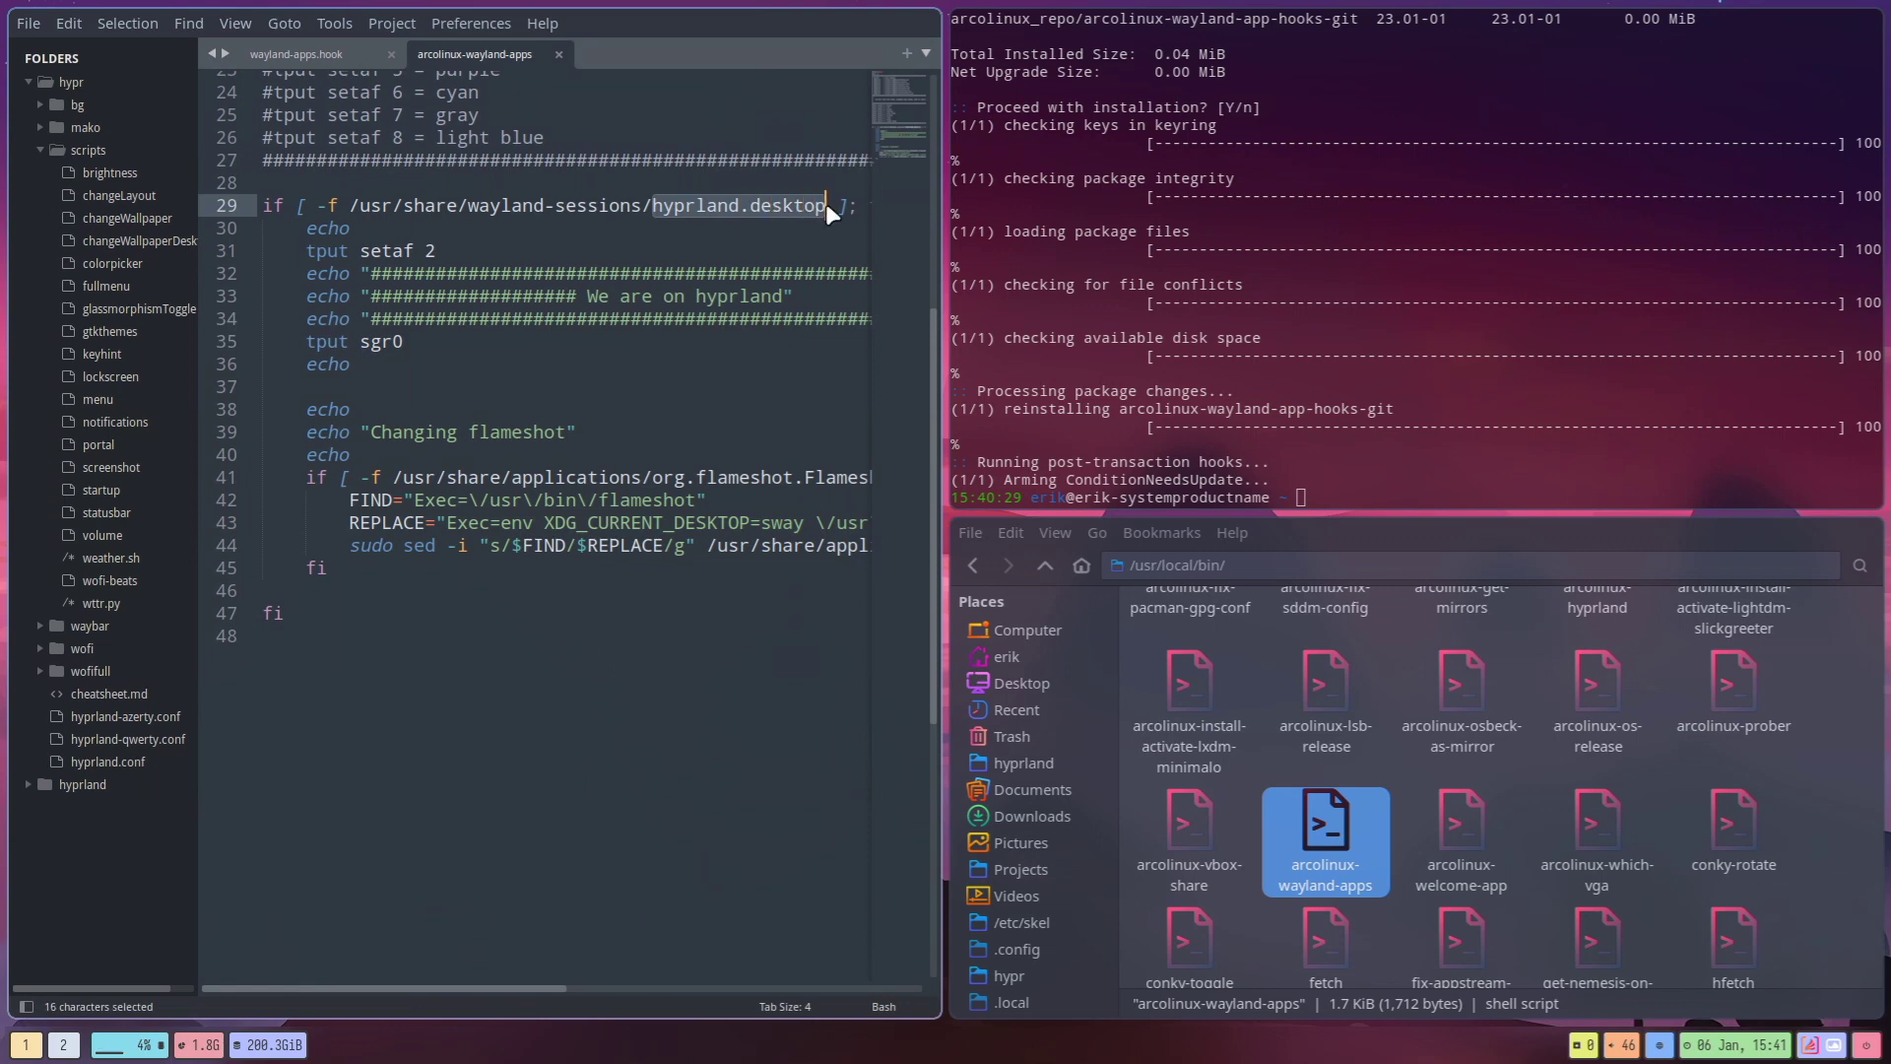
{"action": "left_click_drag", "start_coordinate": [588, 296], "coordinate": [783, 295]}
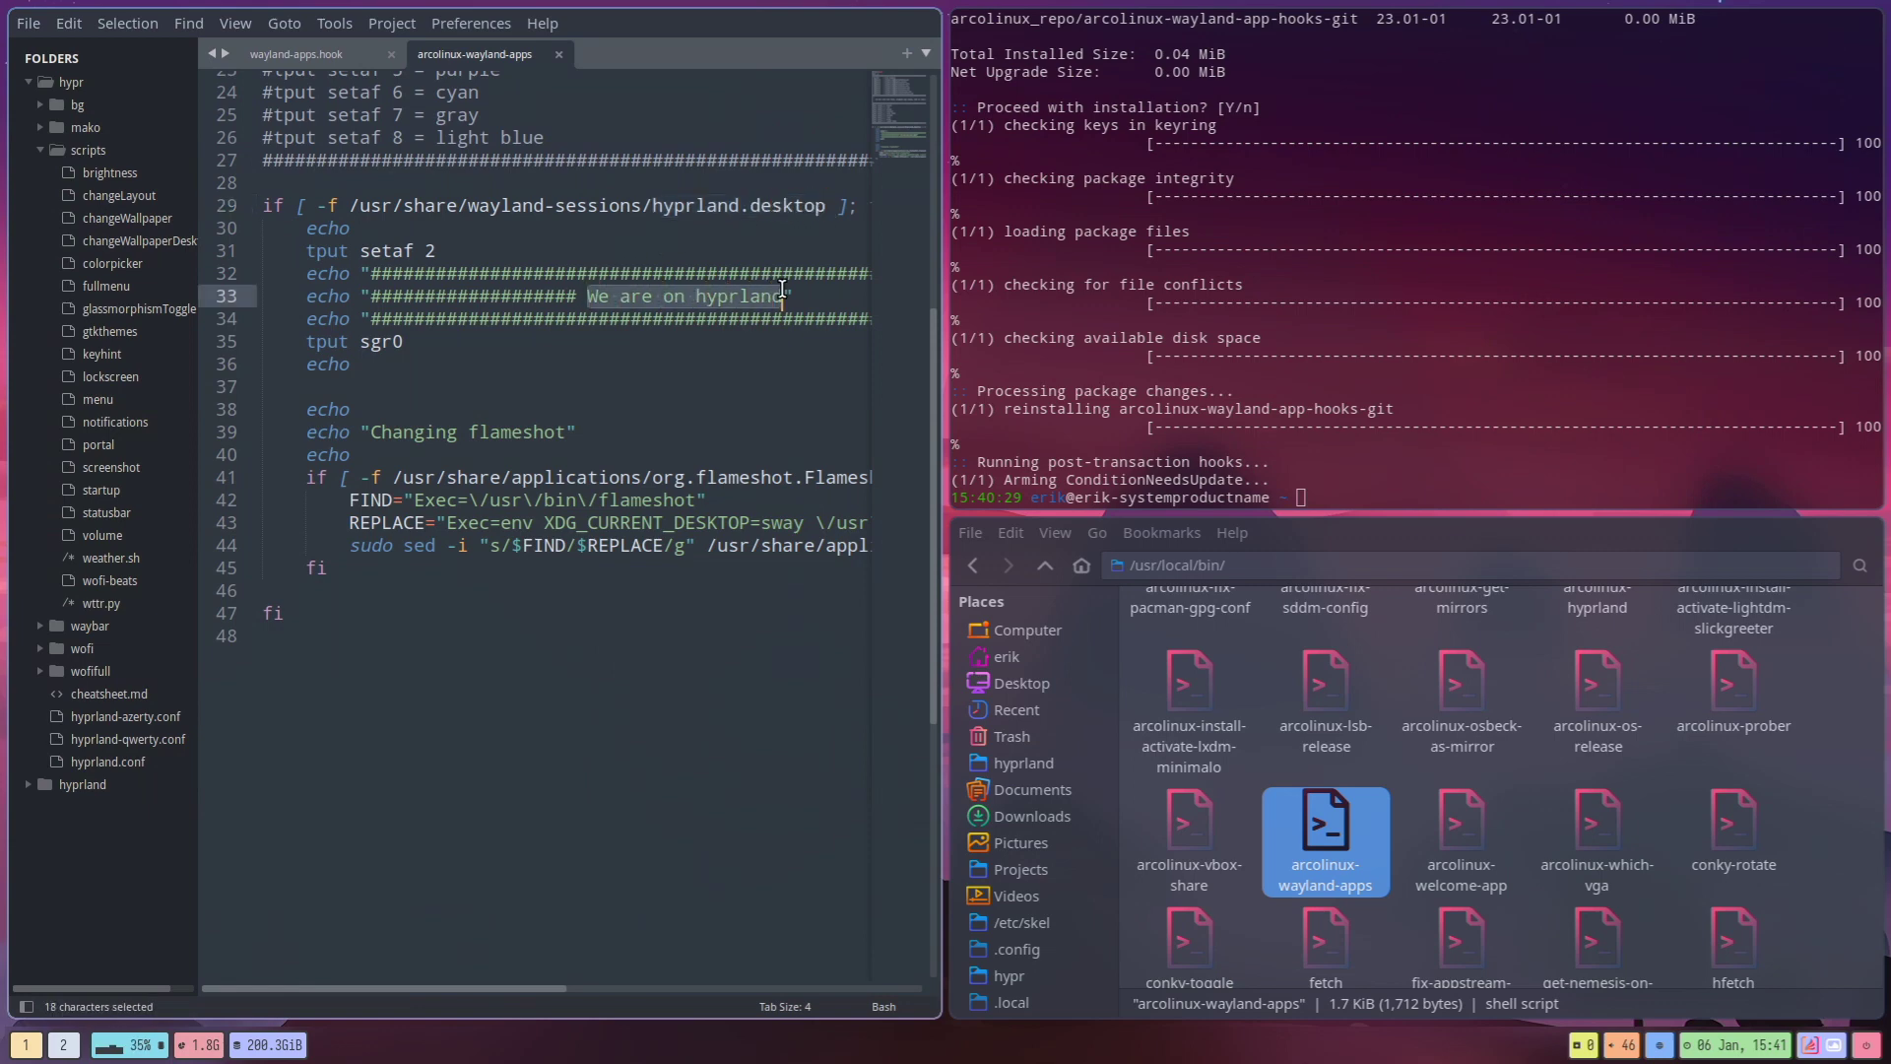
{"action": "key", "text": "Up"}
Step: Rerun the flameshot-git reinstall and mark the 'We are on hyprland' and 'Changing flameshot' hook output
{"action": "key", "text": "Return"}
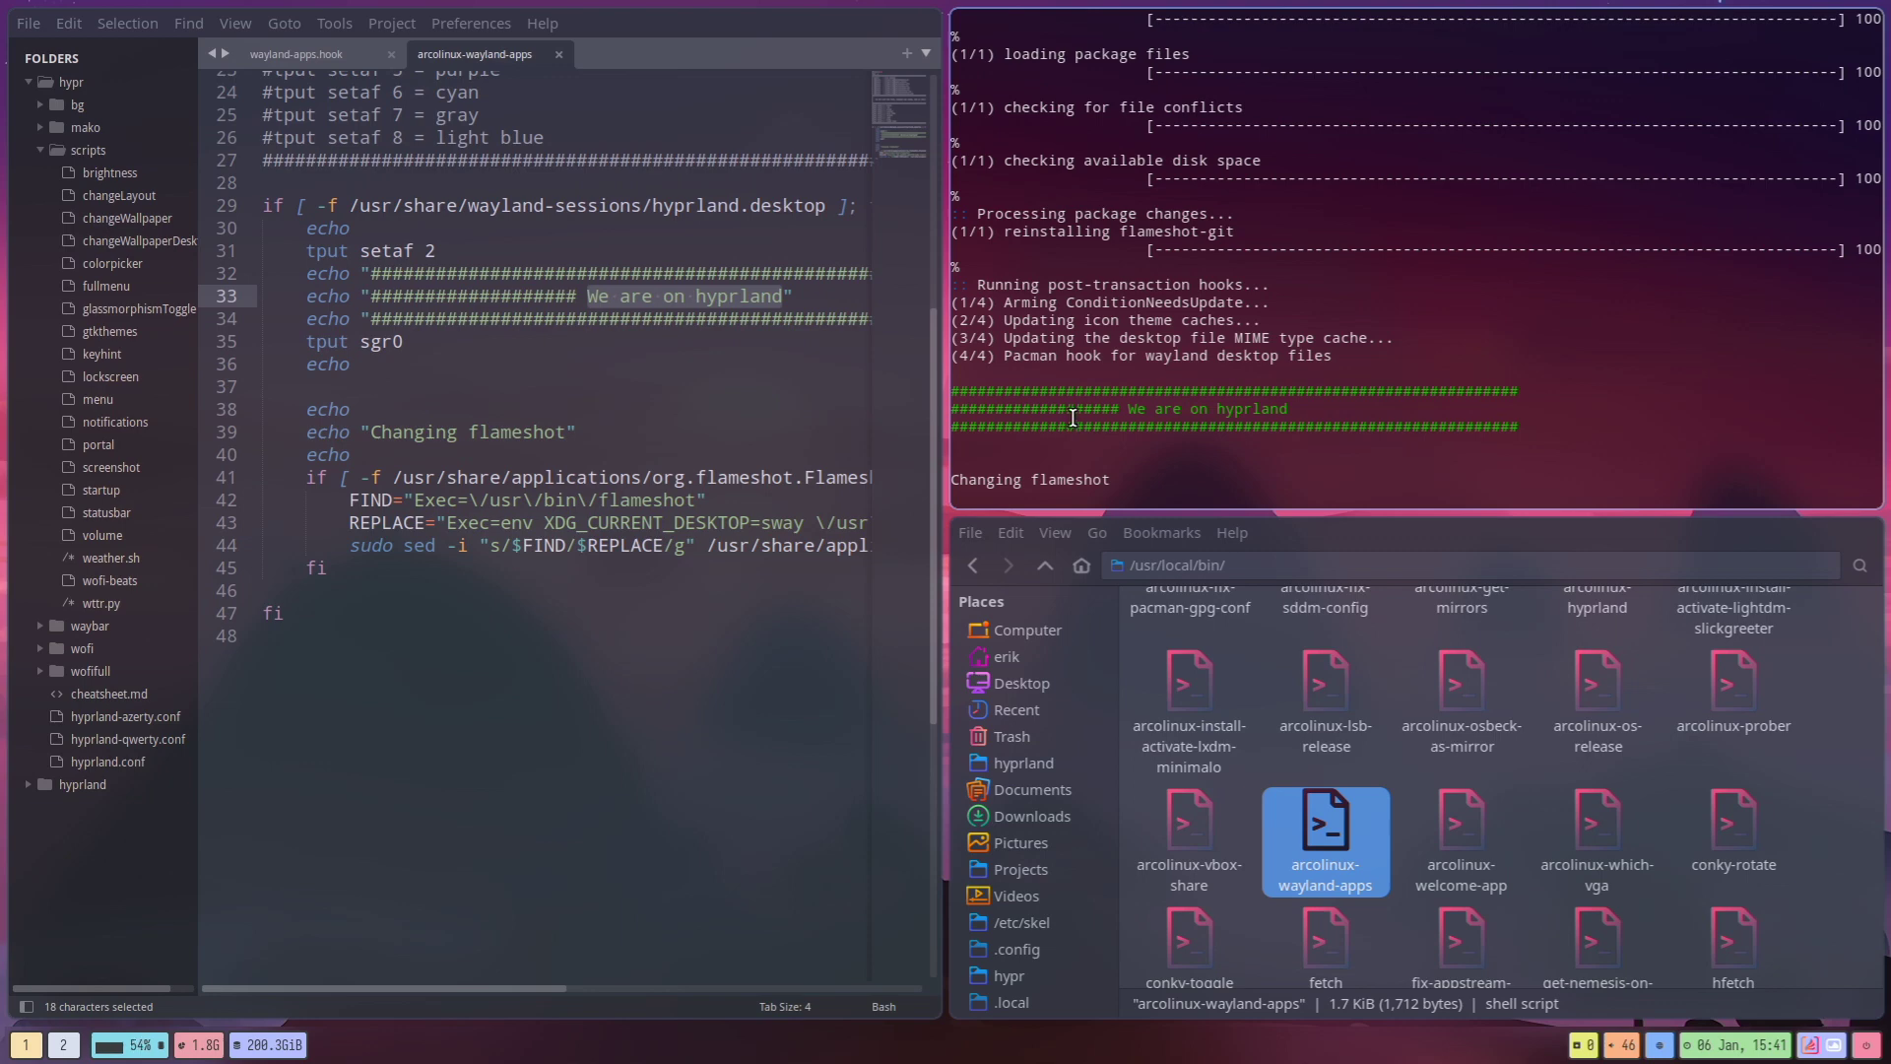
{"action": "left_click_drag", "start_coordinate": [1083, 412], "coordinate": [1446, 426]}
{"action": "scroll", "coordinate": [877, 339], "scroll_direction": "down", "scroll_amount": 2}
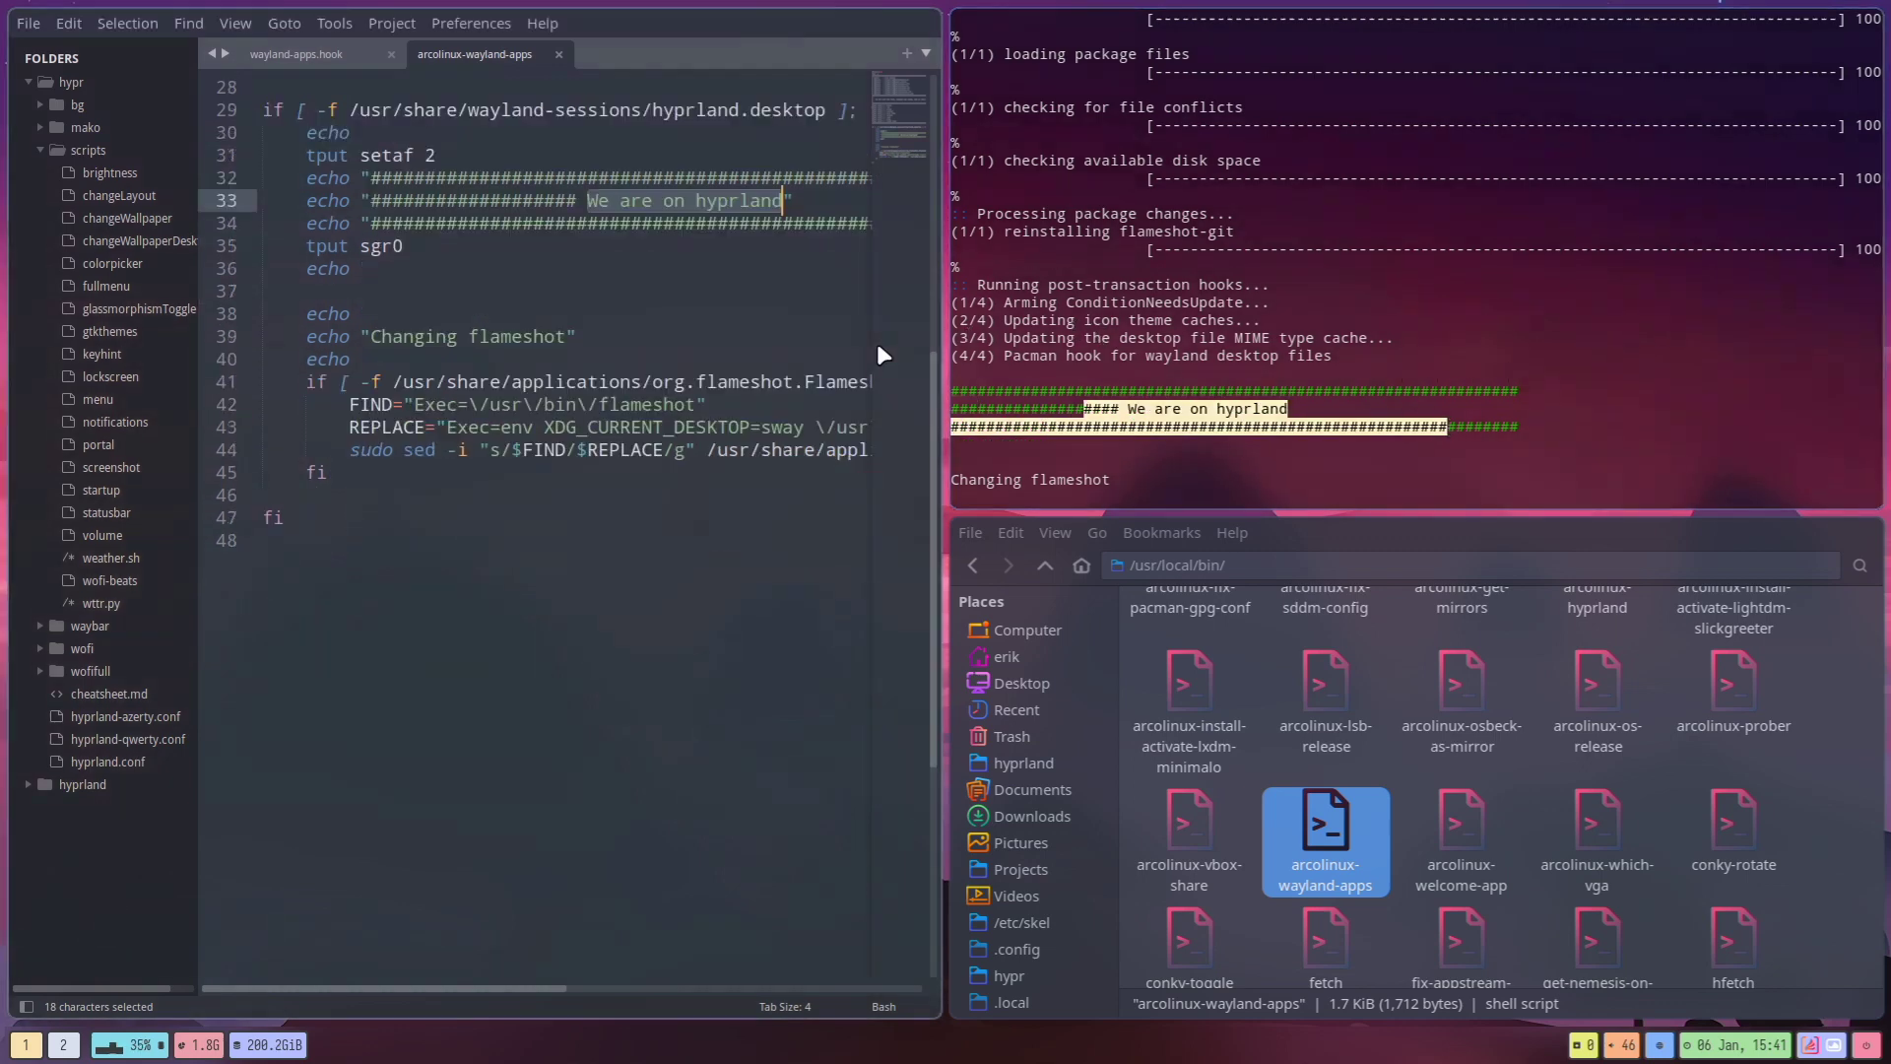
{"action": "left_click_drag", "start_coordinate": [371, 329], "coordinate": [567, 330]}
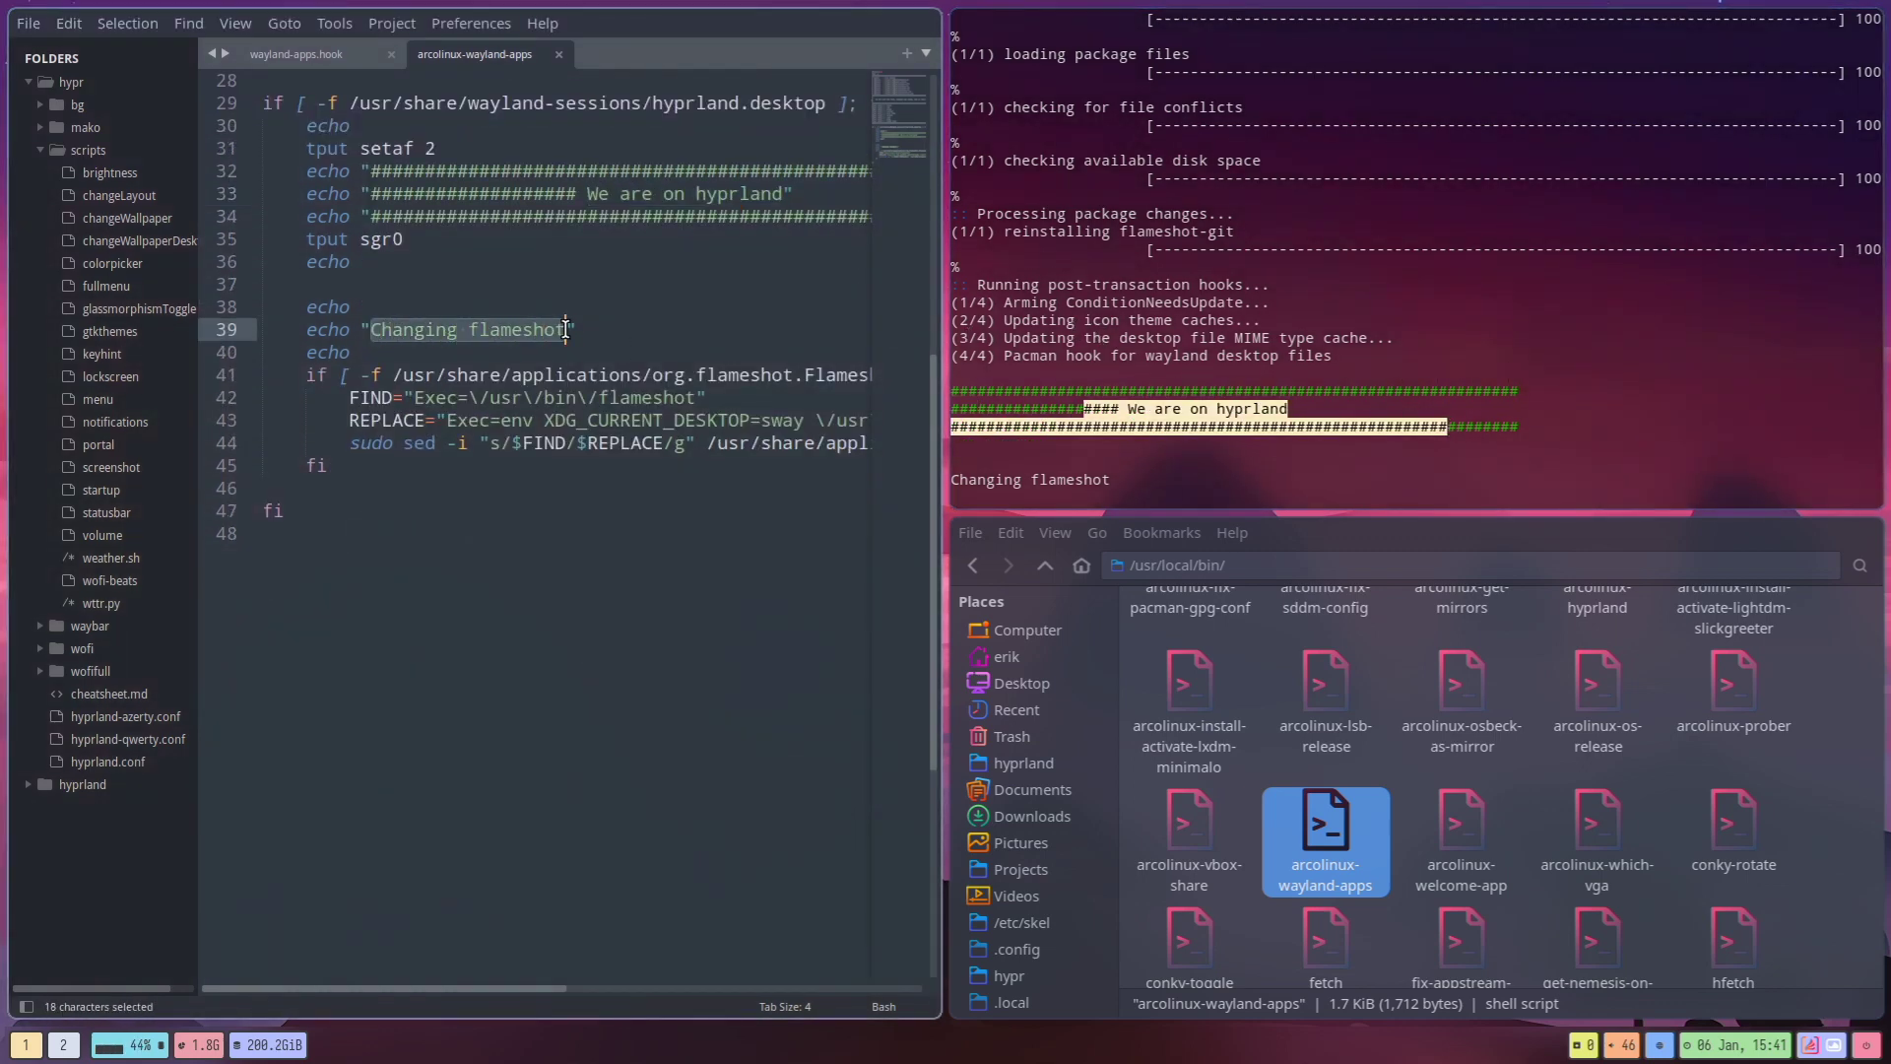
{"action": "left_click", "coordinate": [567, 330]}
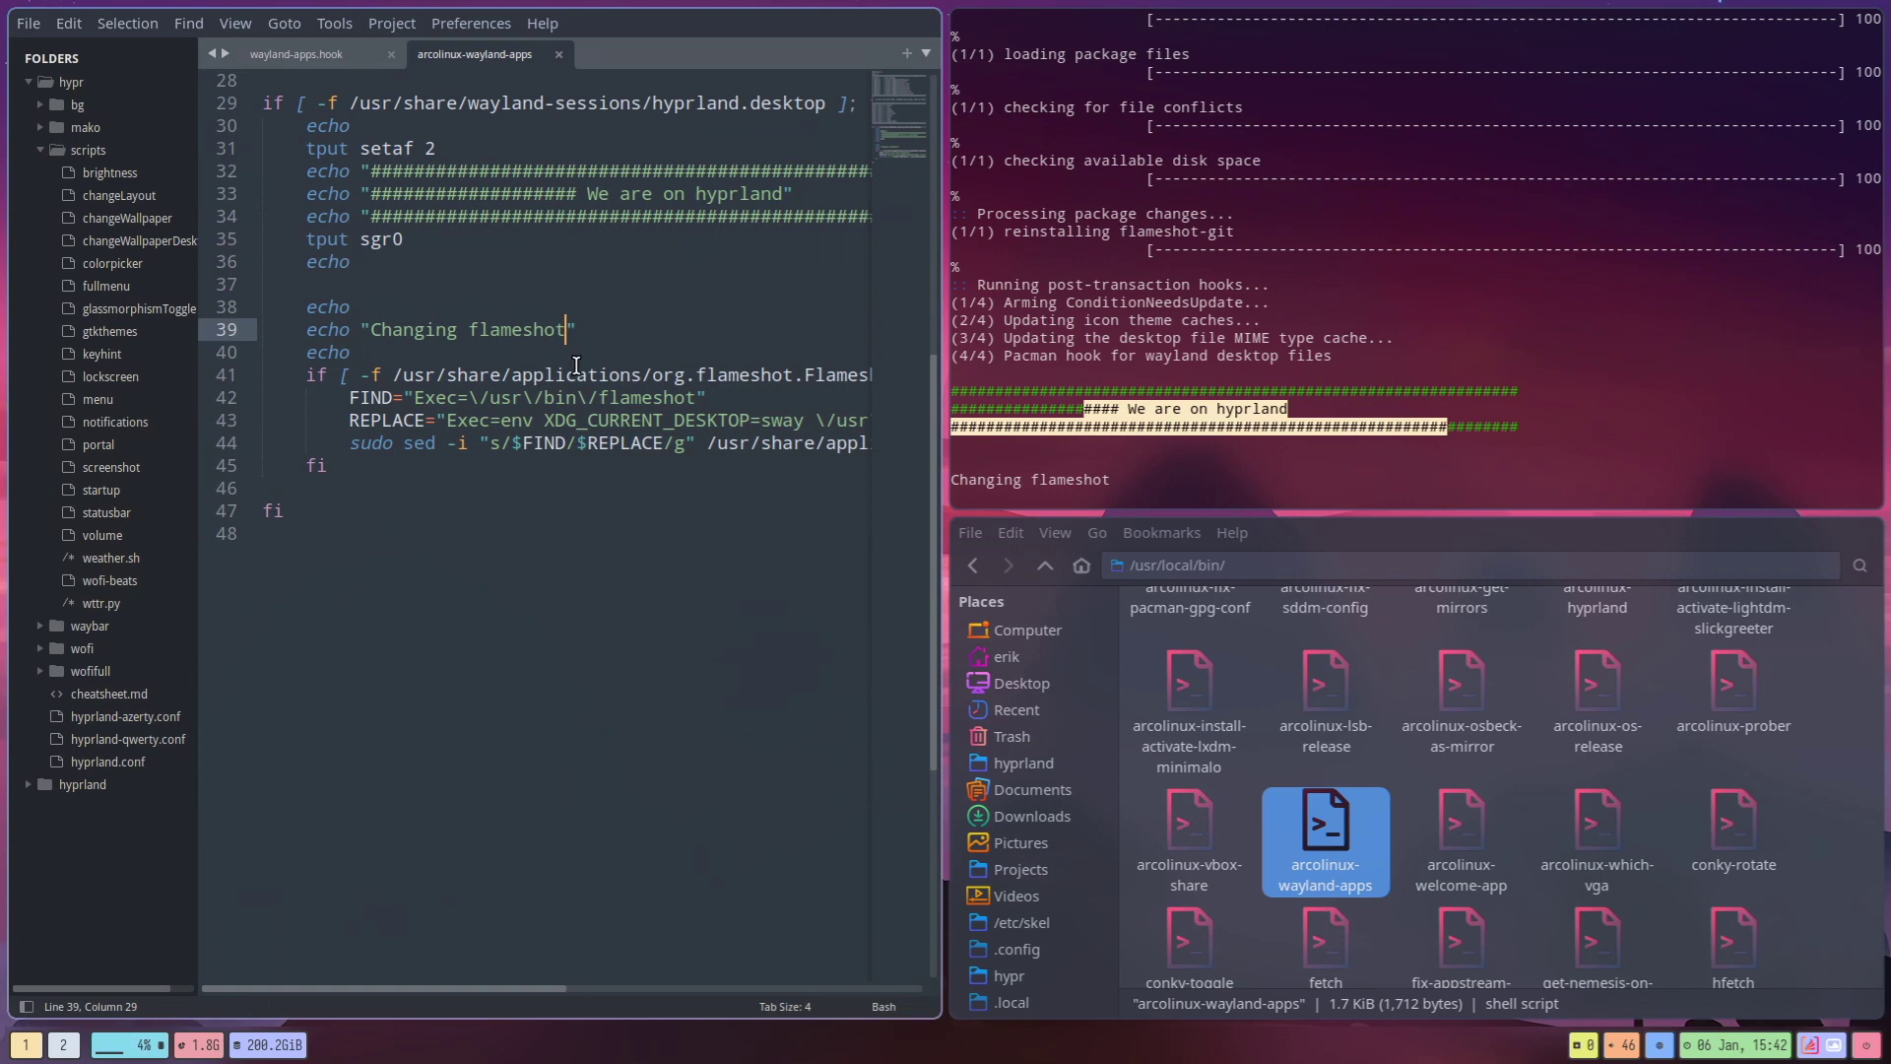
{"action": "scroll", "coordinate": [579, 364], "scroll_direction": "down", "scroll_amount": 2}
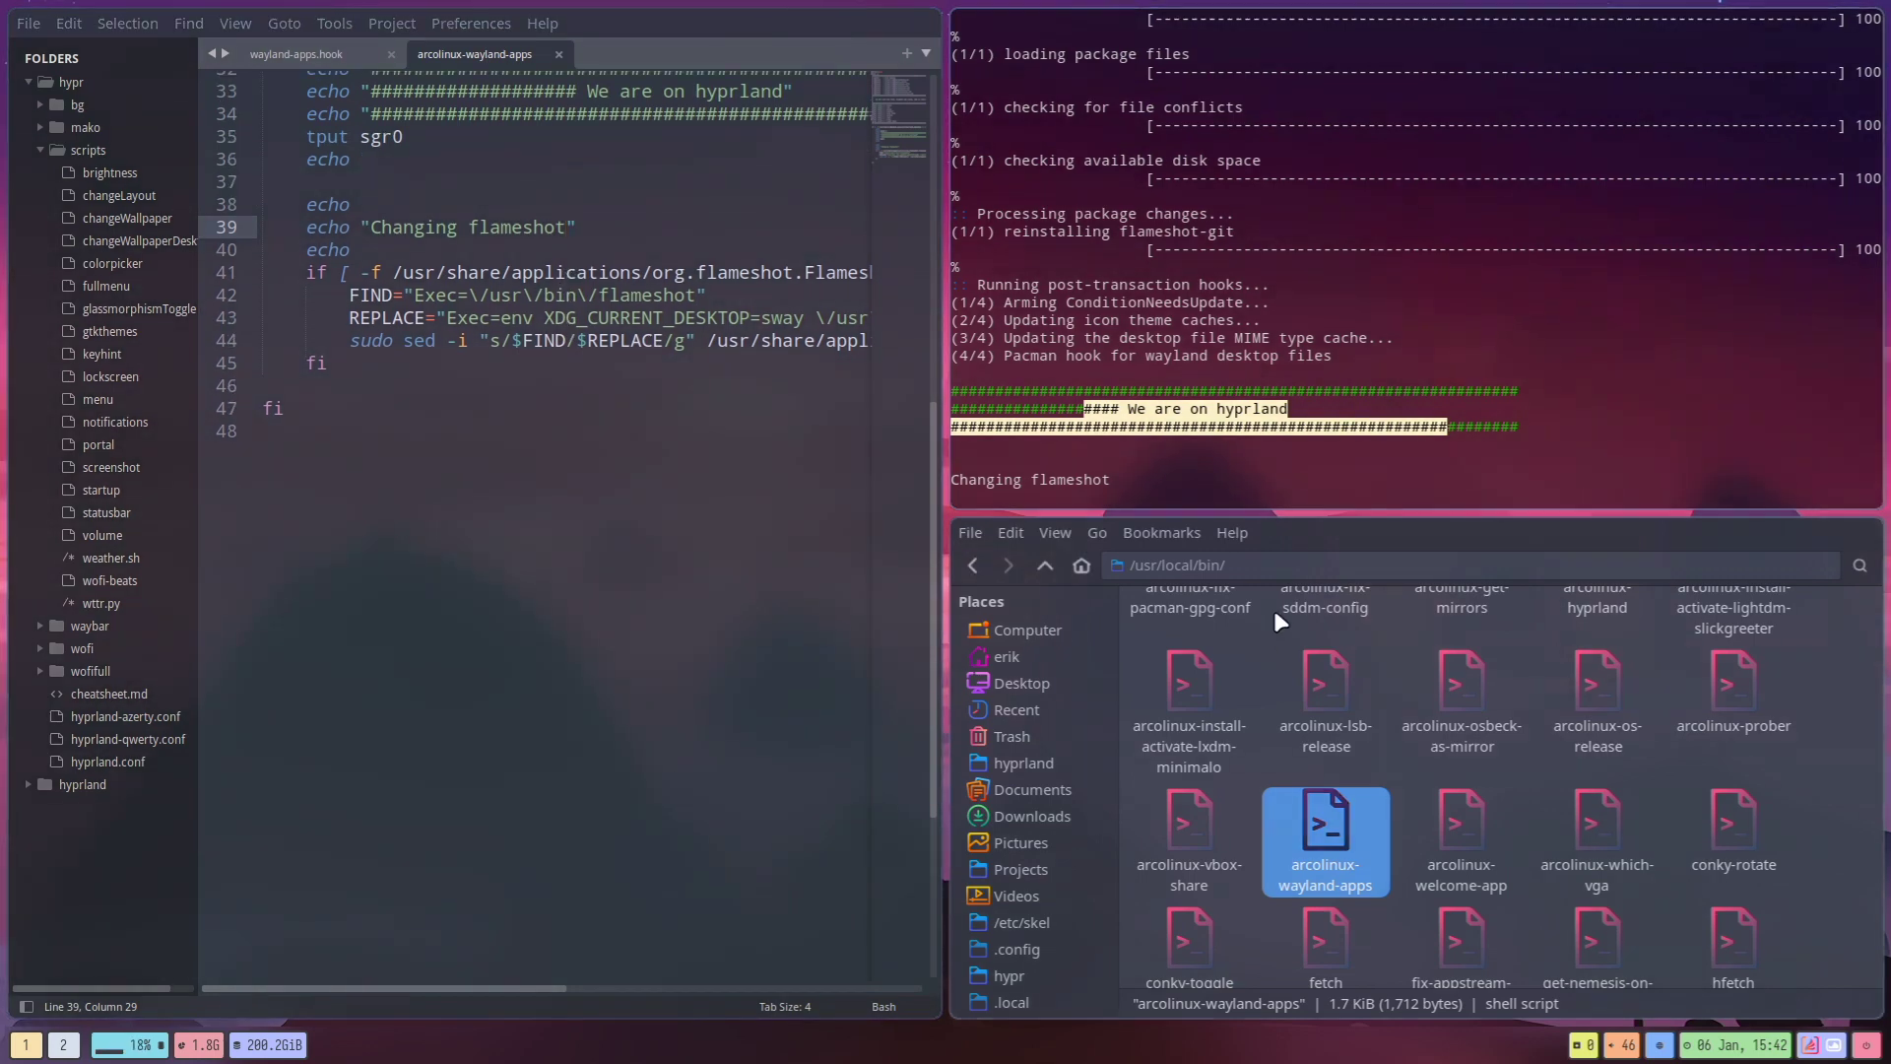
{"action": "left_click", "coordinate": [1045, 565]}
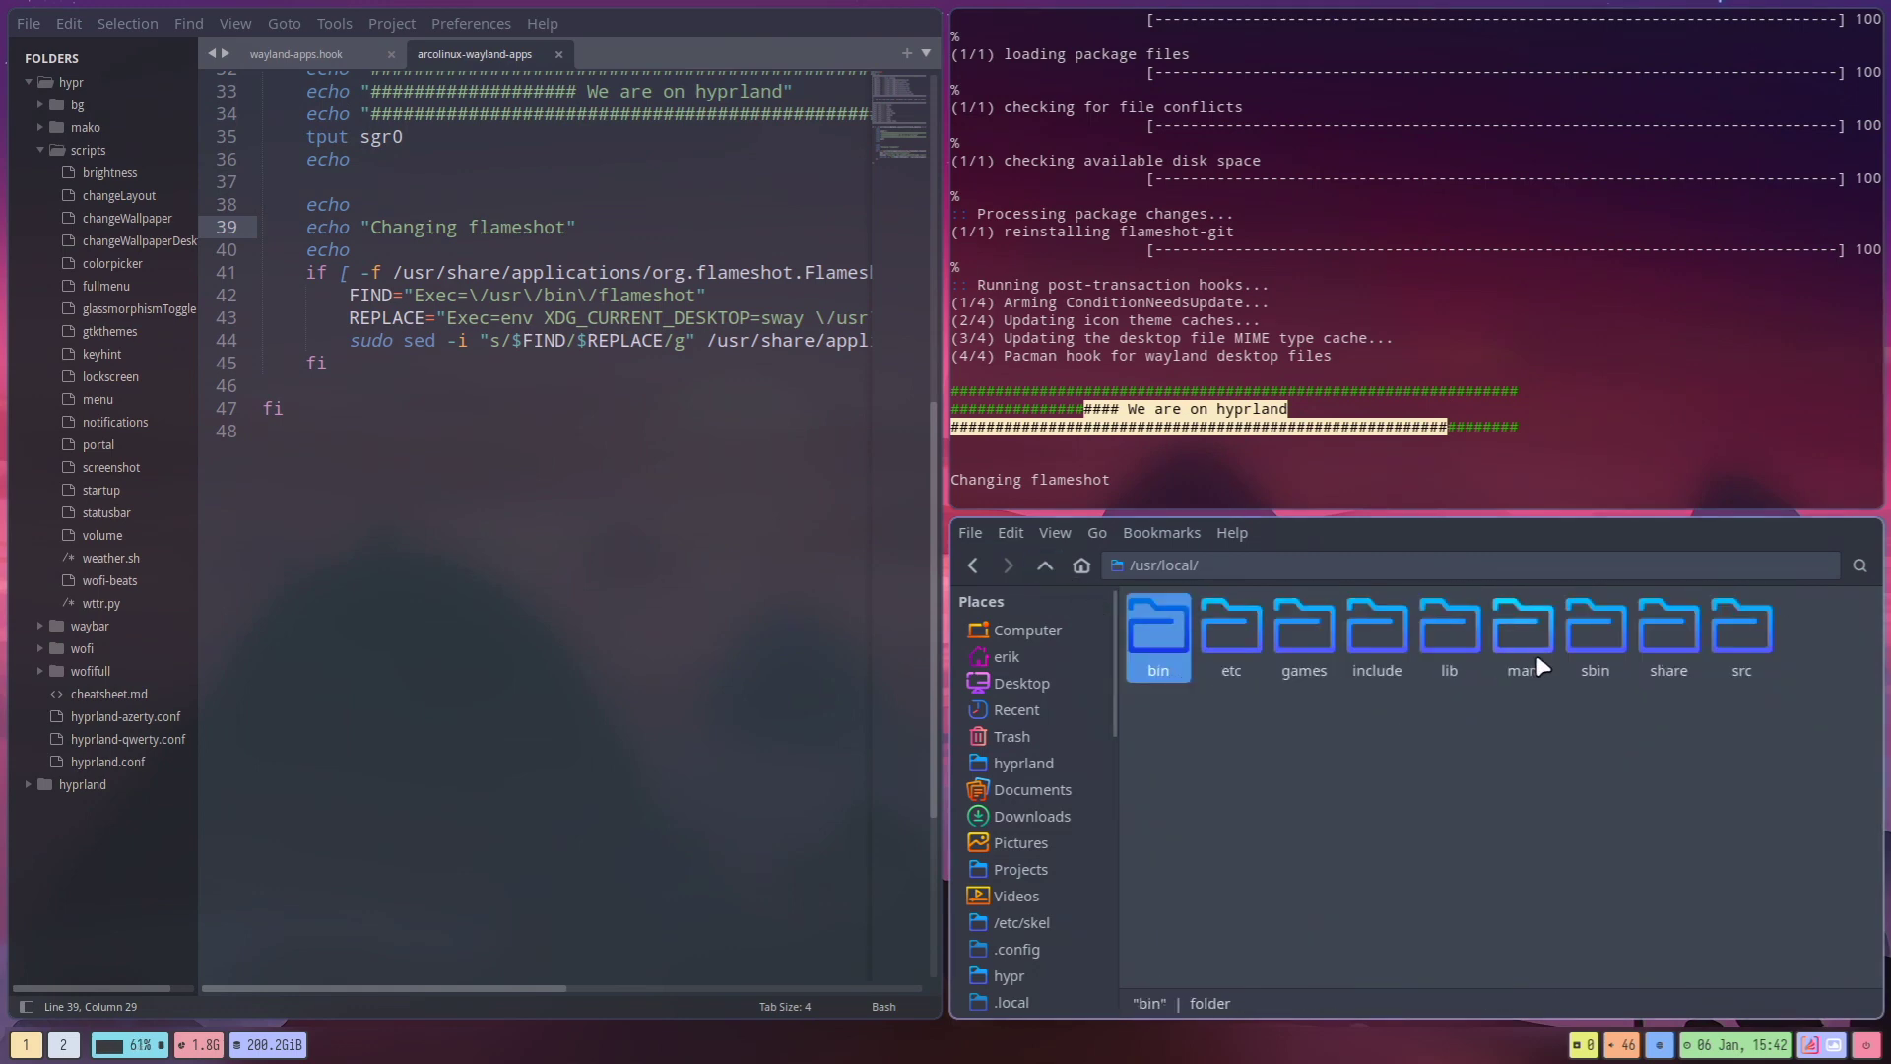
Step: Browse to /usr/share/applications and drag org.flameshot.Flameshot.desktop into Sublime Text
{"action": "left_click", "coordinate": [1045, 564]}
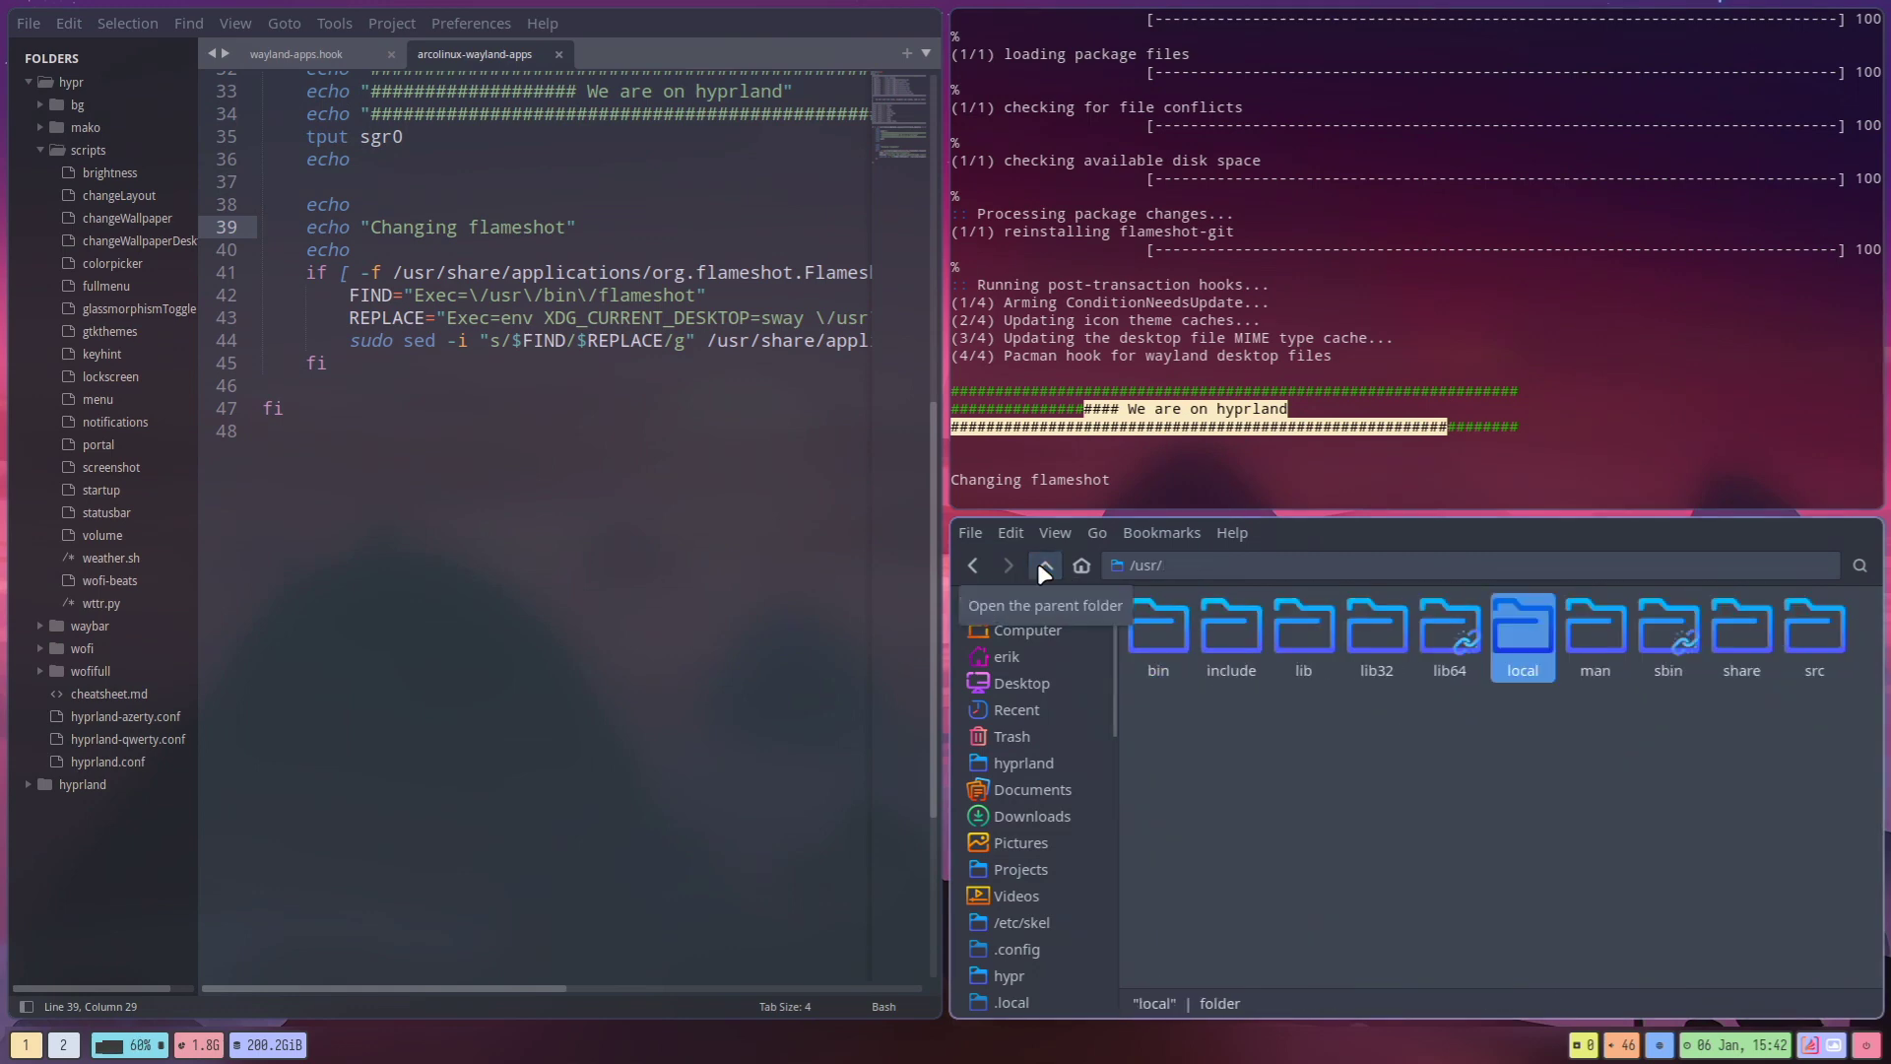
{"action": "double_click", "coordinate": [1740, 629]}
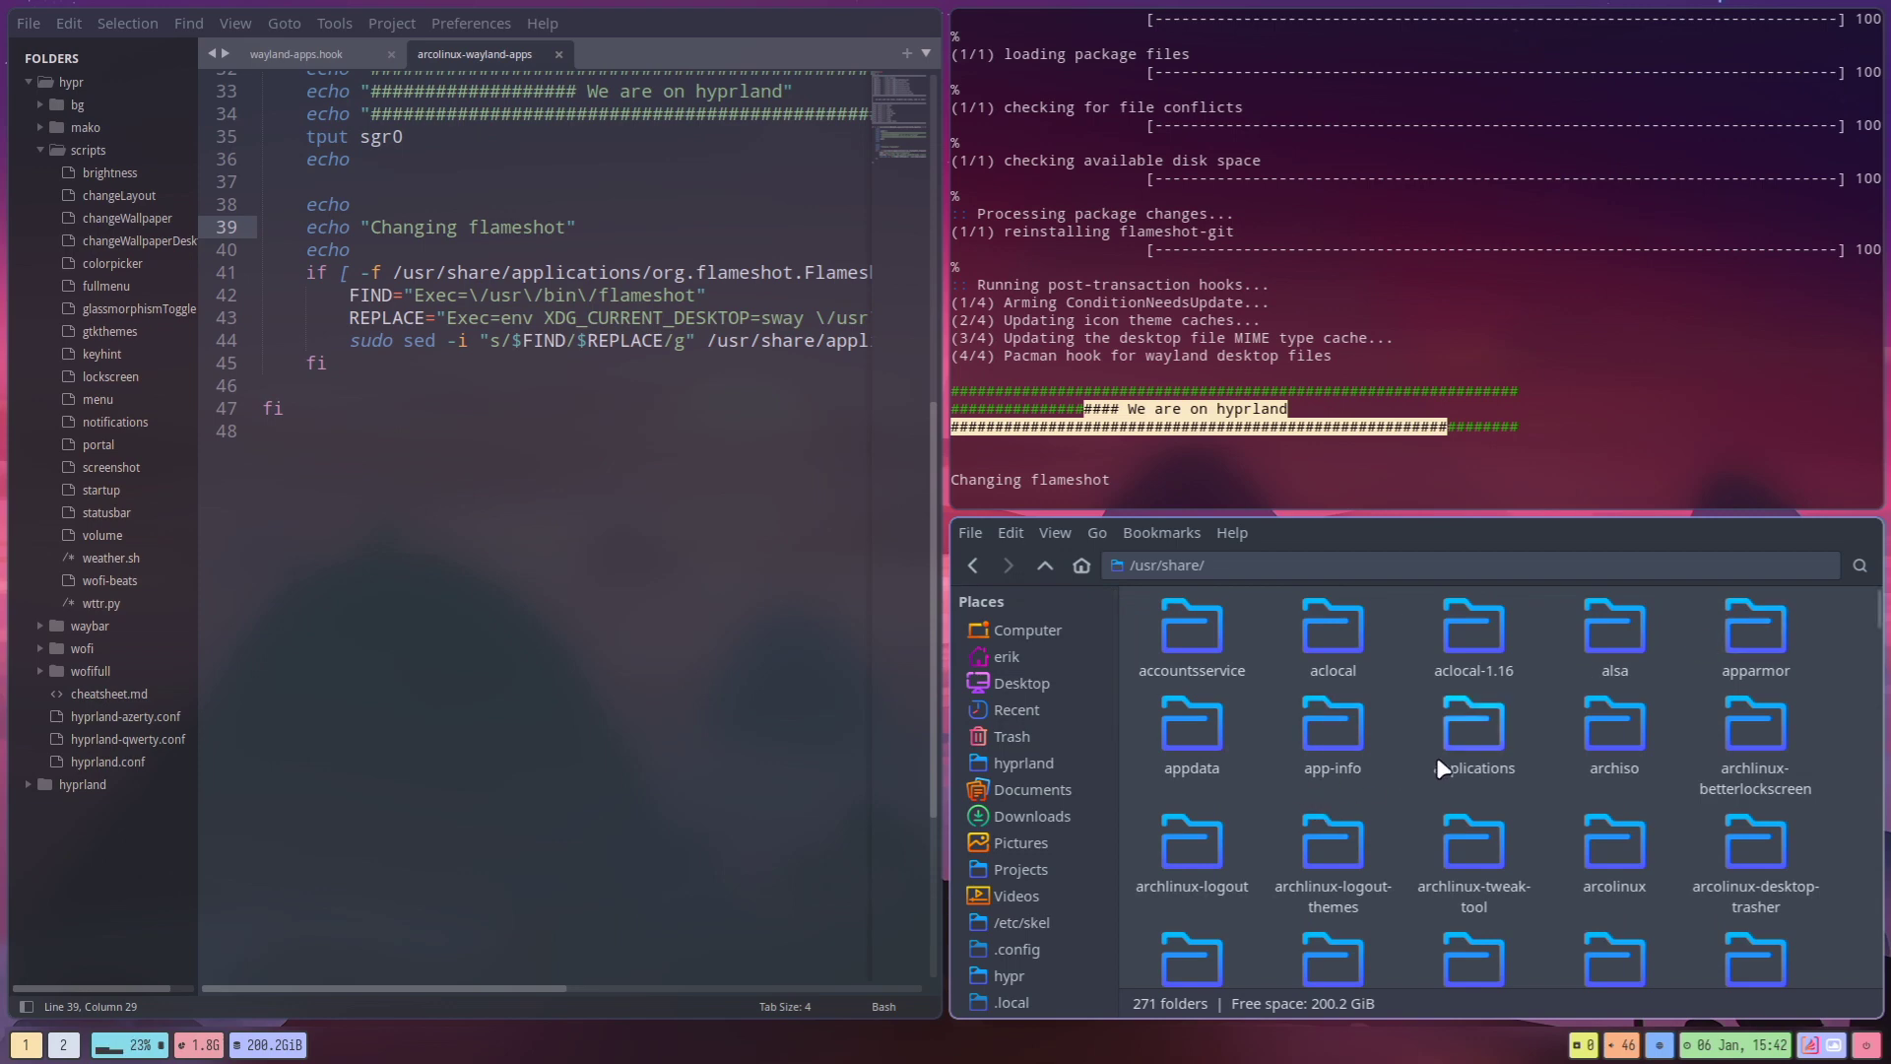
{"action": "double_click", "coordinate": [1516, 727]}
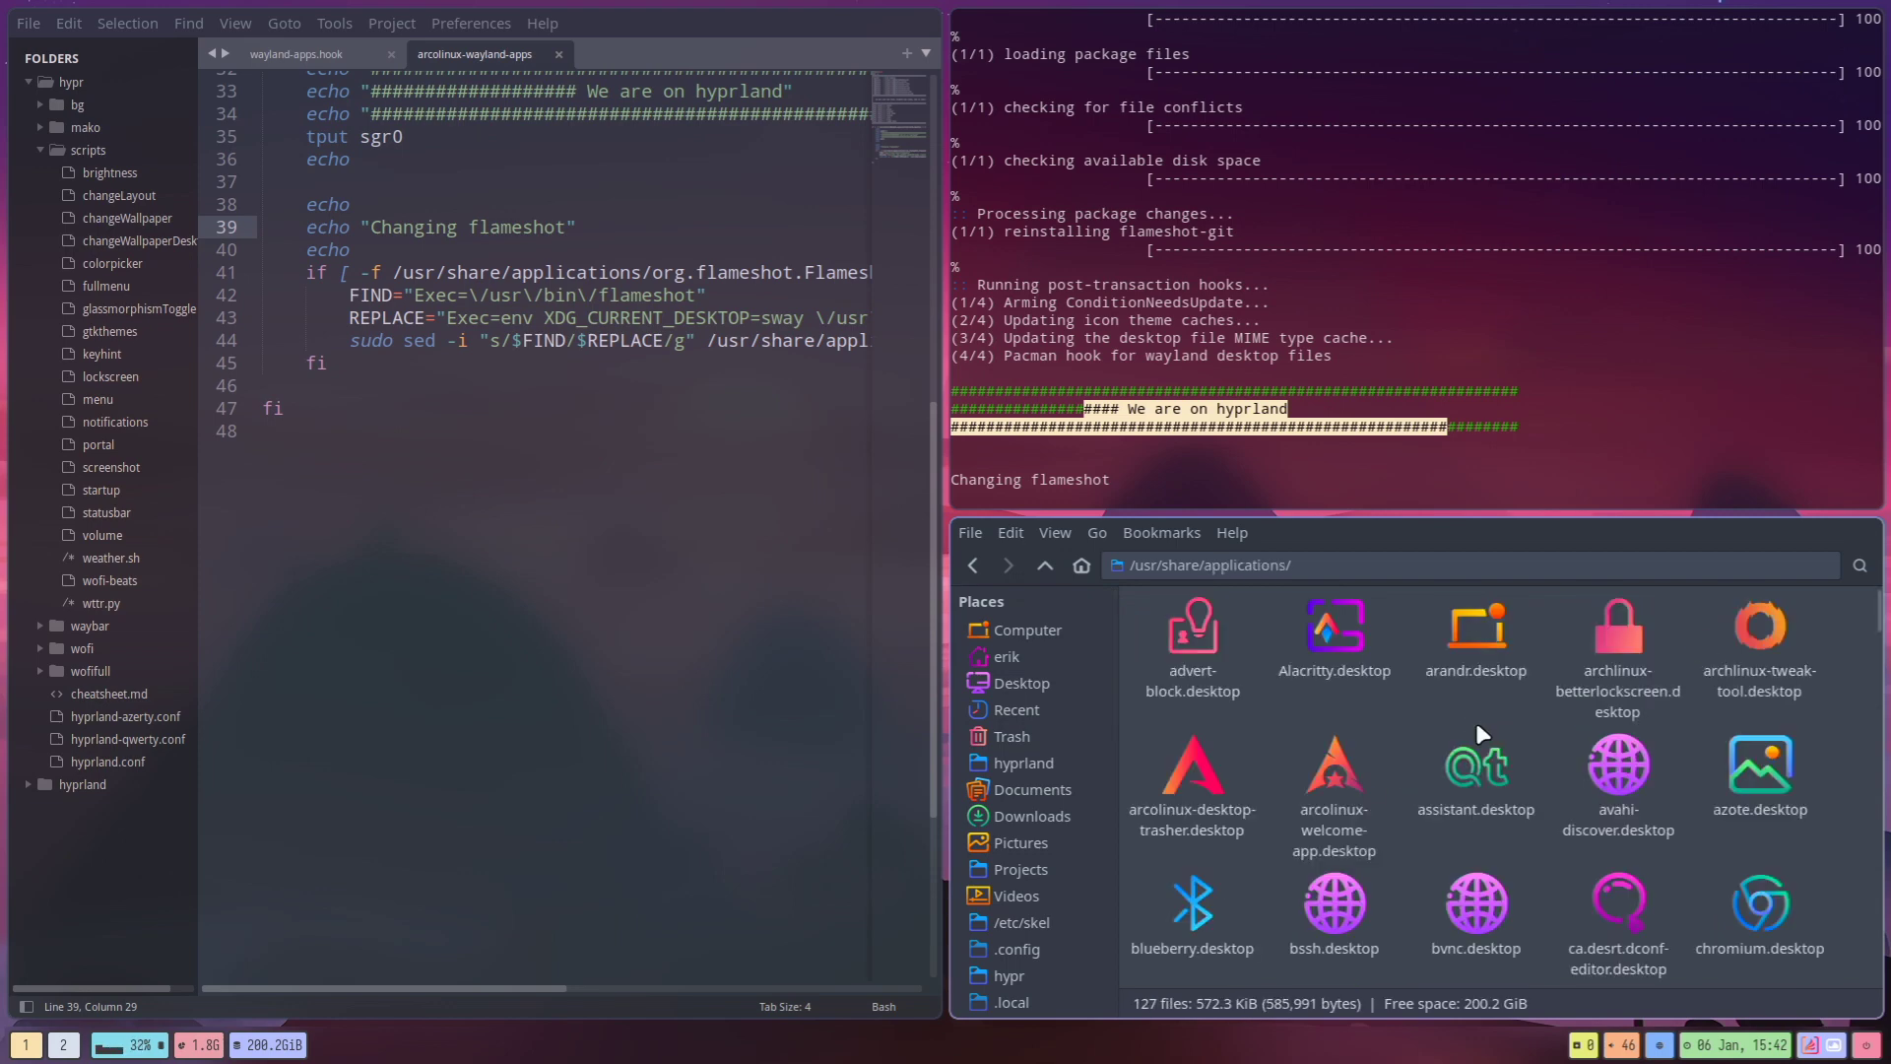
{"action": "scroll", "coordinate": [1391, 724], "scroll_direction": "down", "scroll_amount": 3}
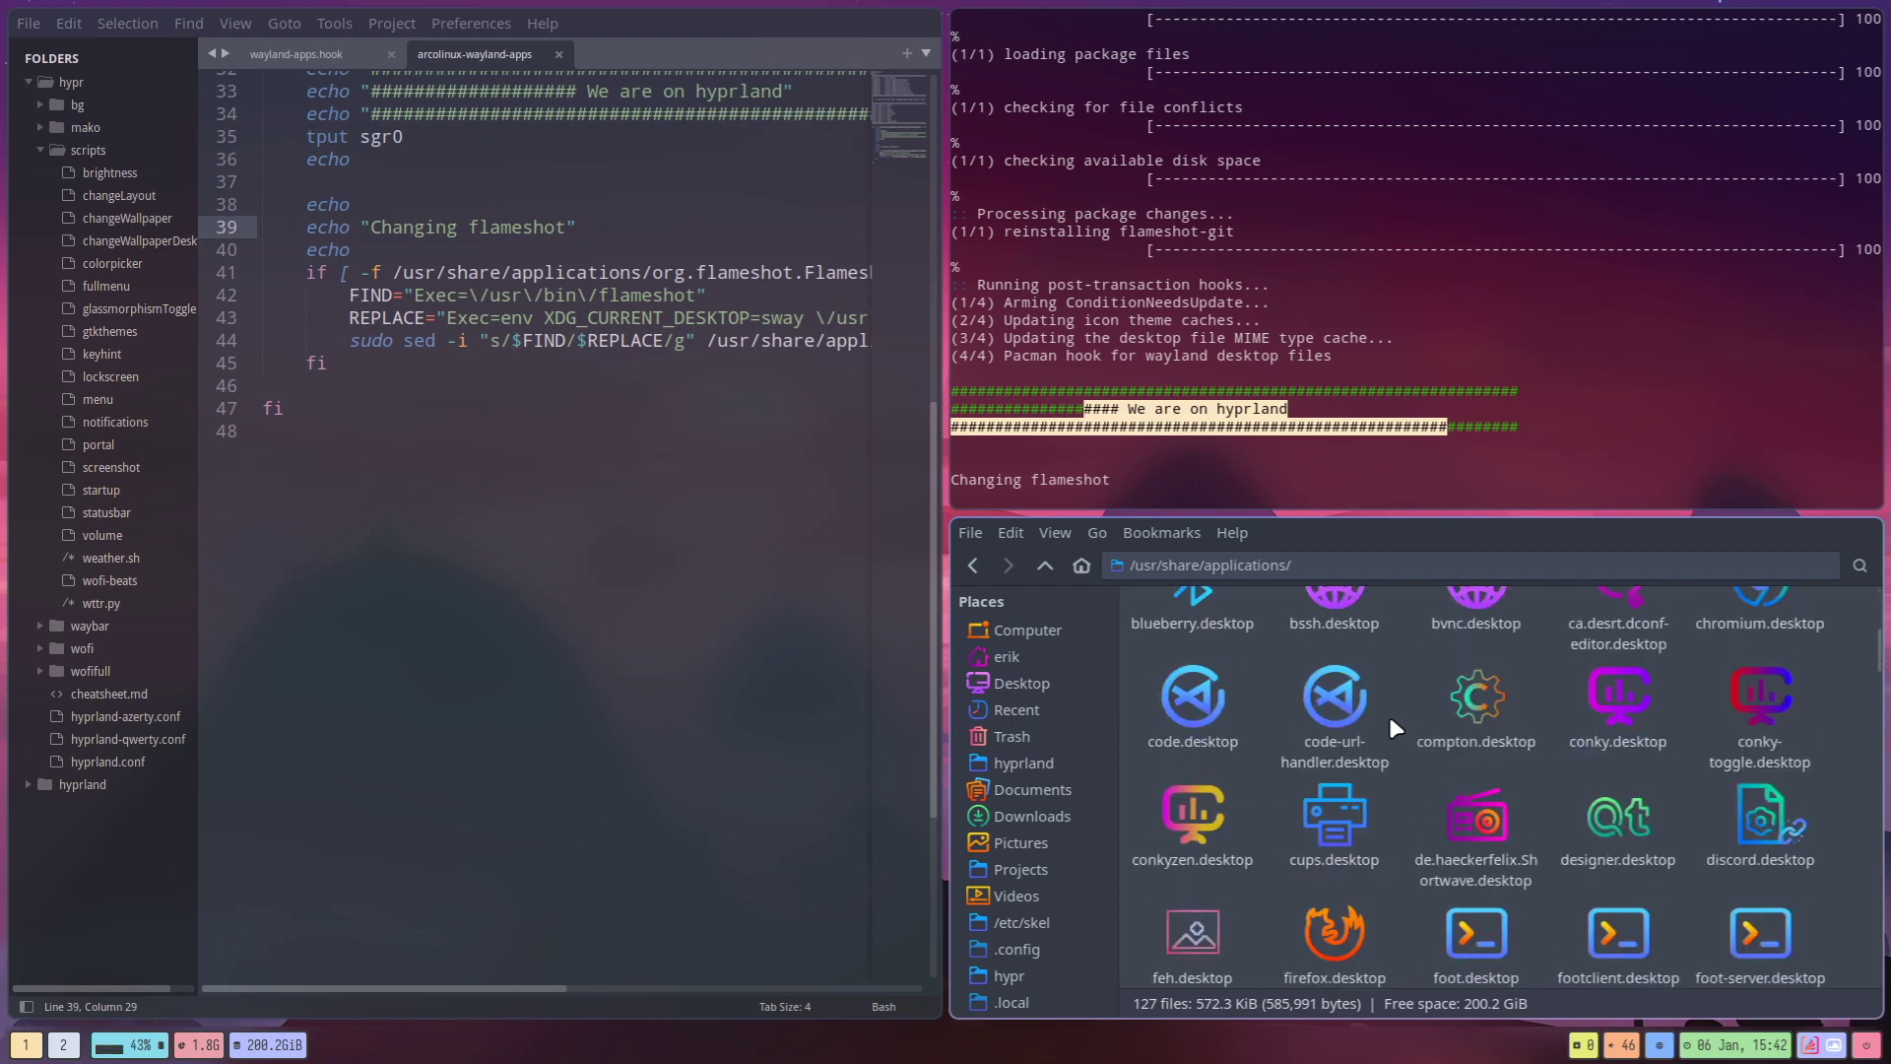
{"action": "scroll", "coordinate": [1390, 717], "scroll_direction": "down", "scroll_amount": 5}
{"action": "scroll", "coordinate": [1391, 717], "scroll_direction": "down", "scroll_amount": 5}
{"action": "scroll", "coordinate": [1391, 717], "scroll_direction": "down", "scroll_amount": 2}
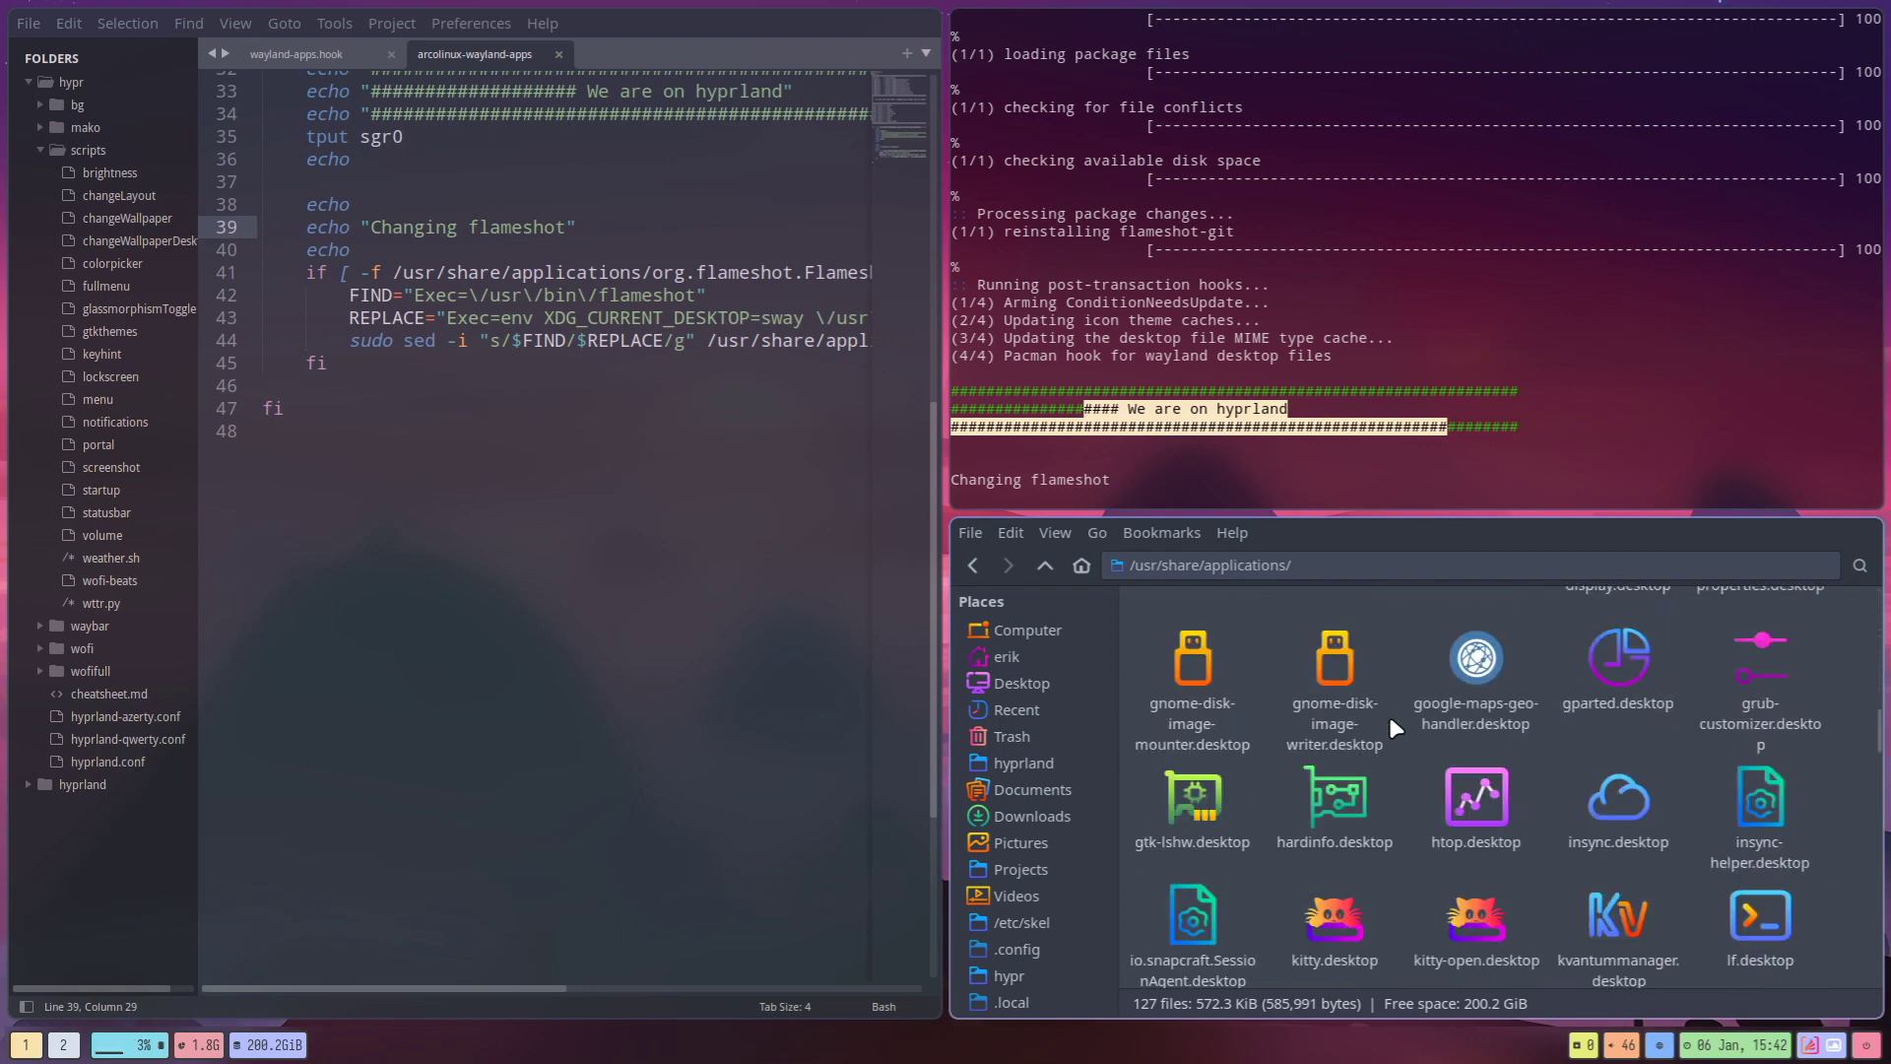
{"action": "scroll", "coordinate": [1390, 717], "scroll_direction": "down", "scroll_amount": 7}
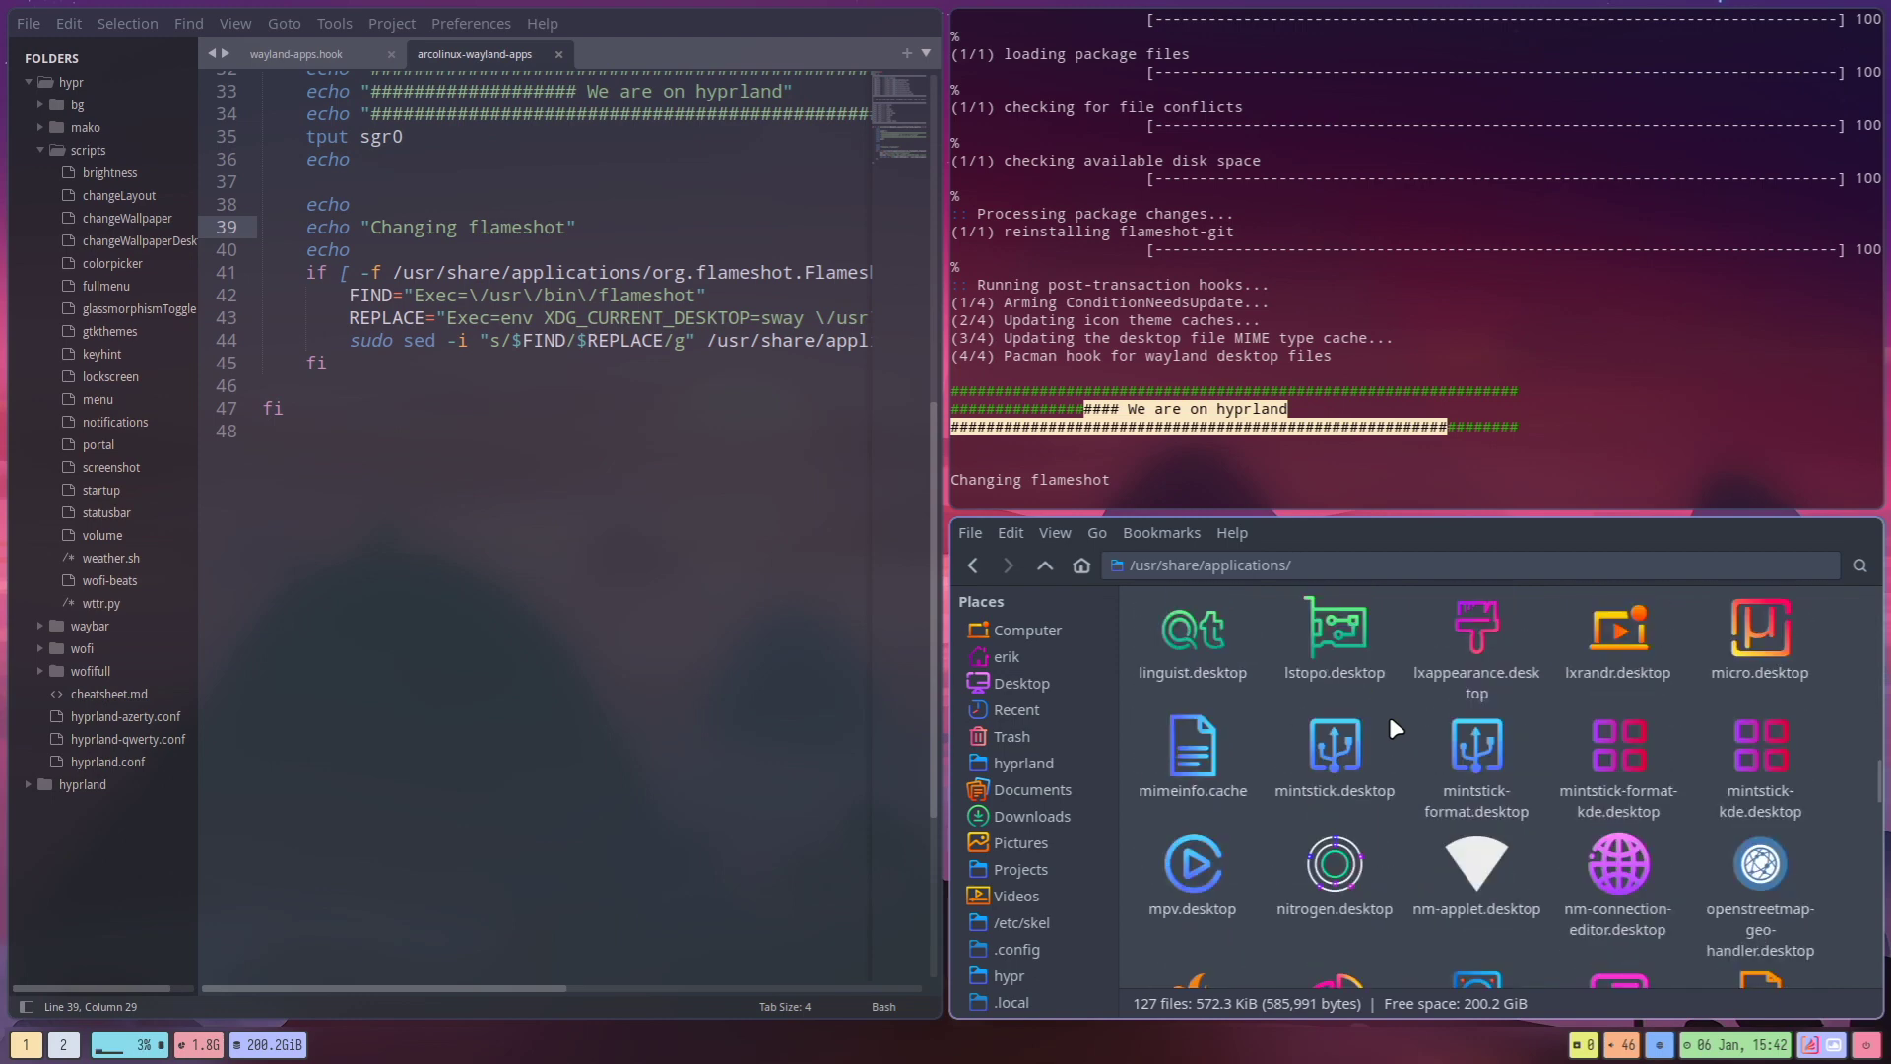
{"action": "scroll", "coordinate": [1391, 719], "scroll_direction": "down", "scroll_amount": 4}
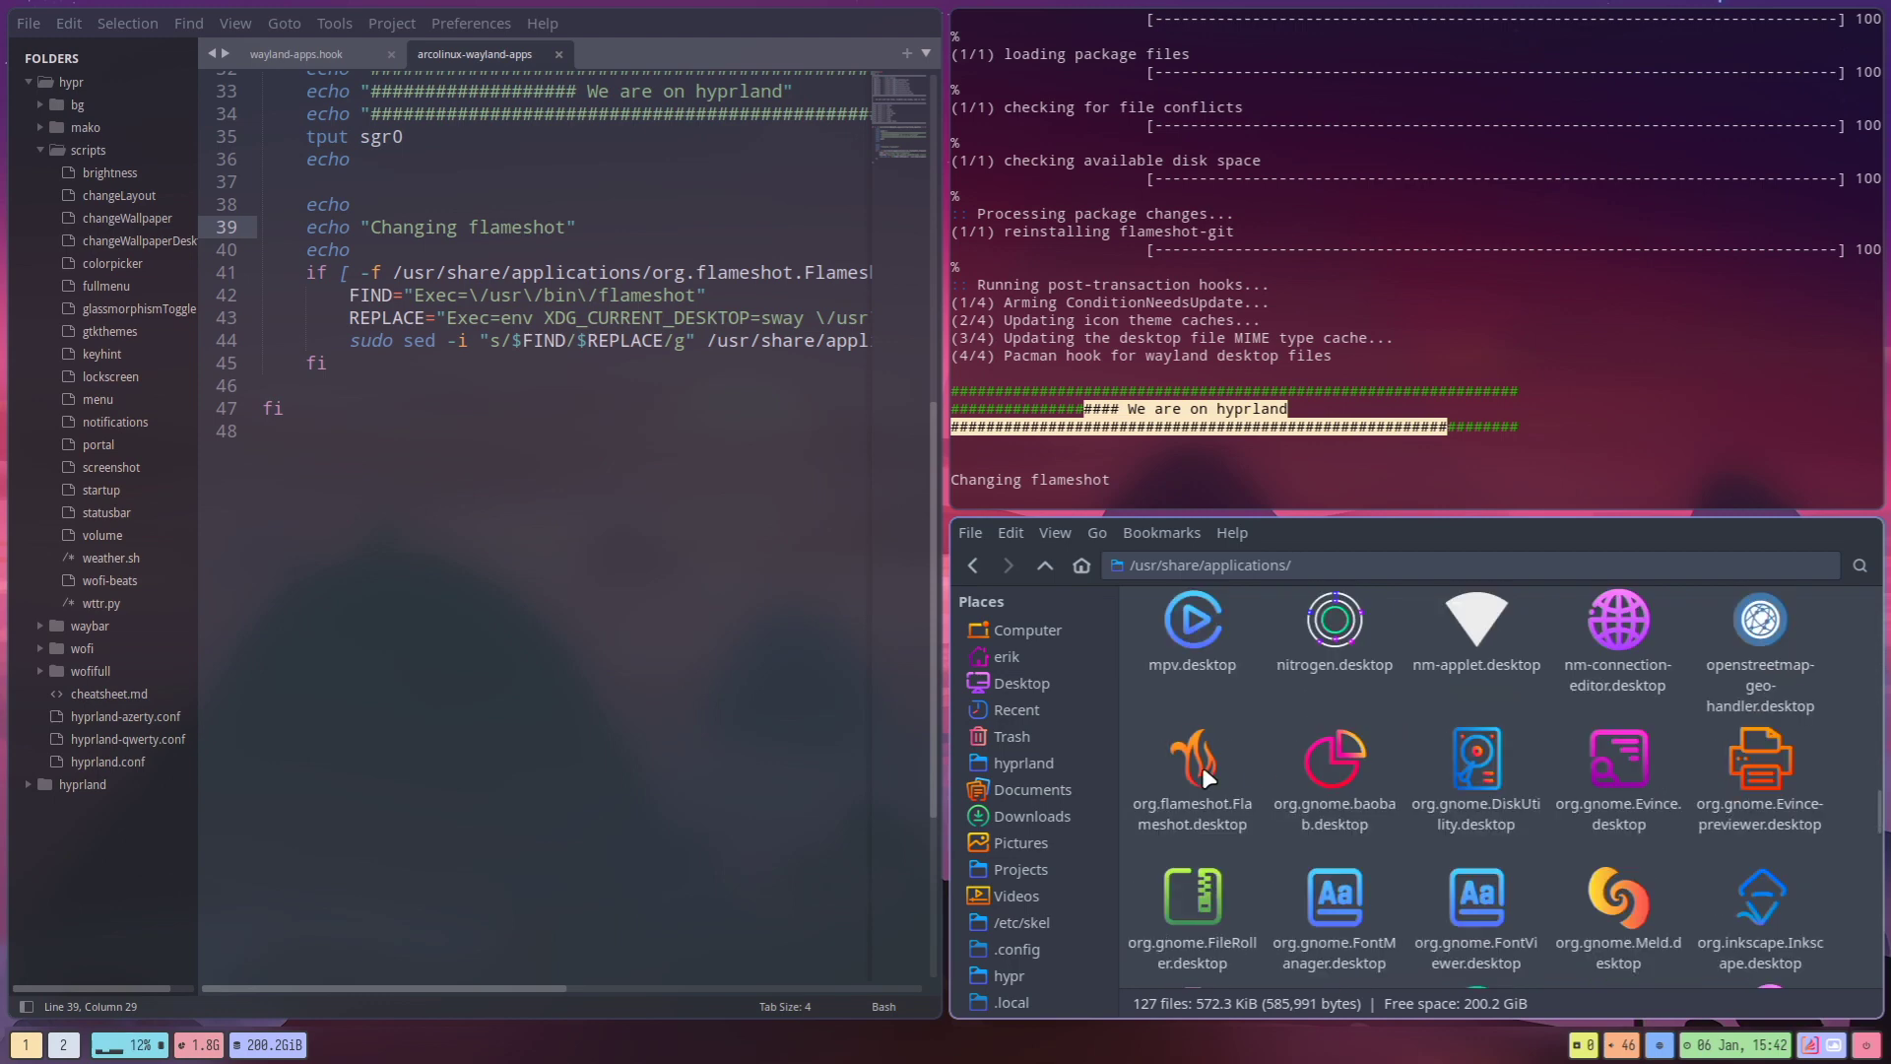
{"action": "left_click_drag", "start_coordinate": [1194, 773], "coordinate": [582, 508]}
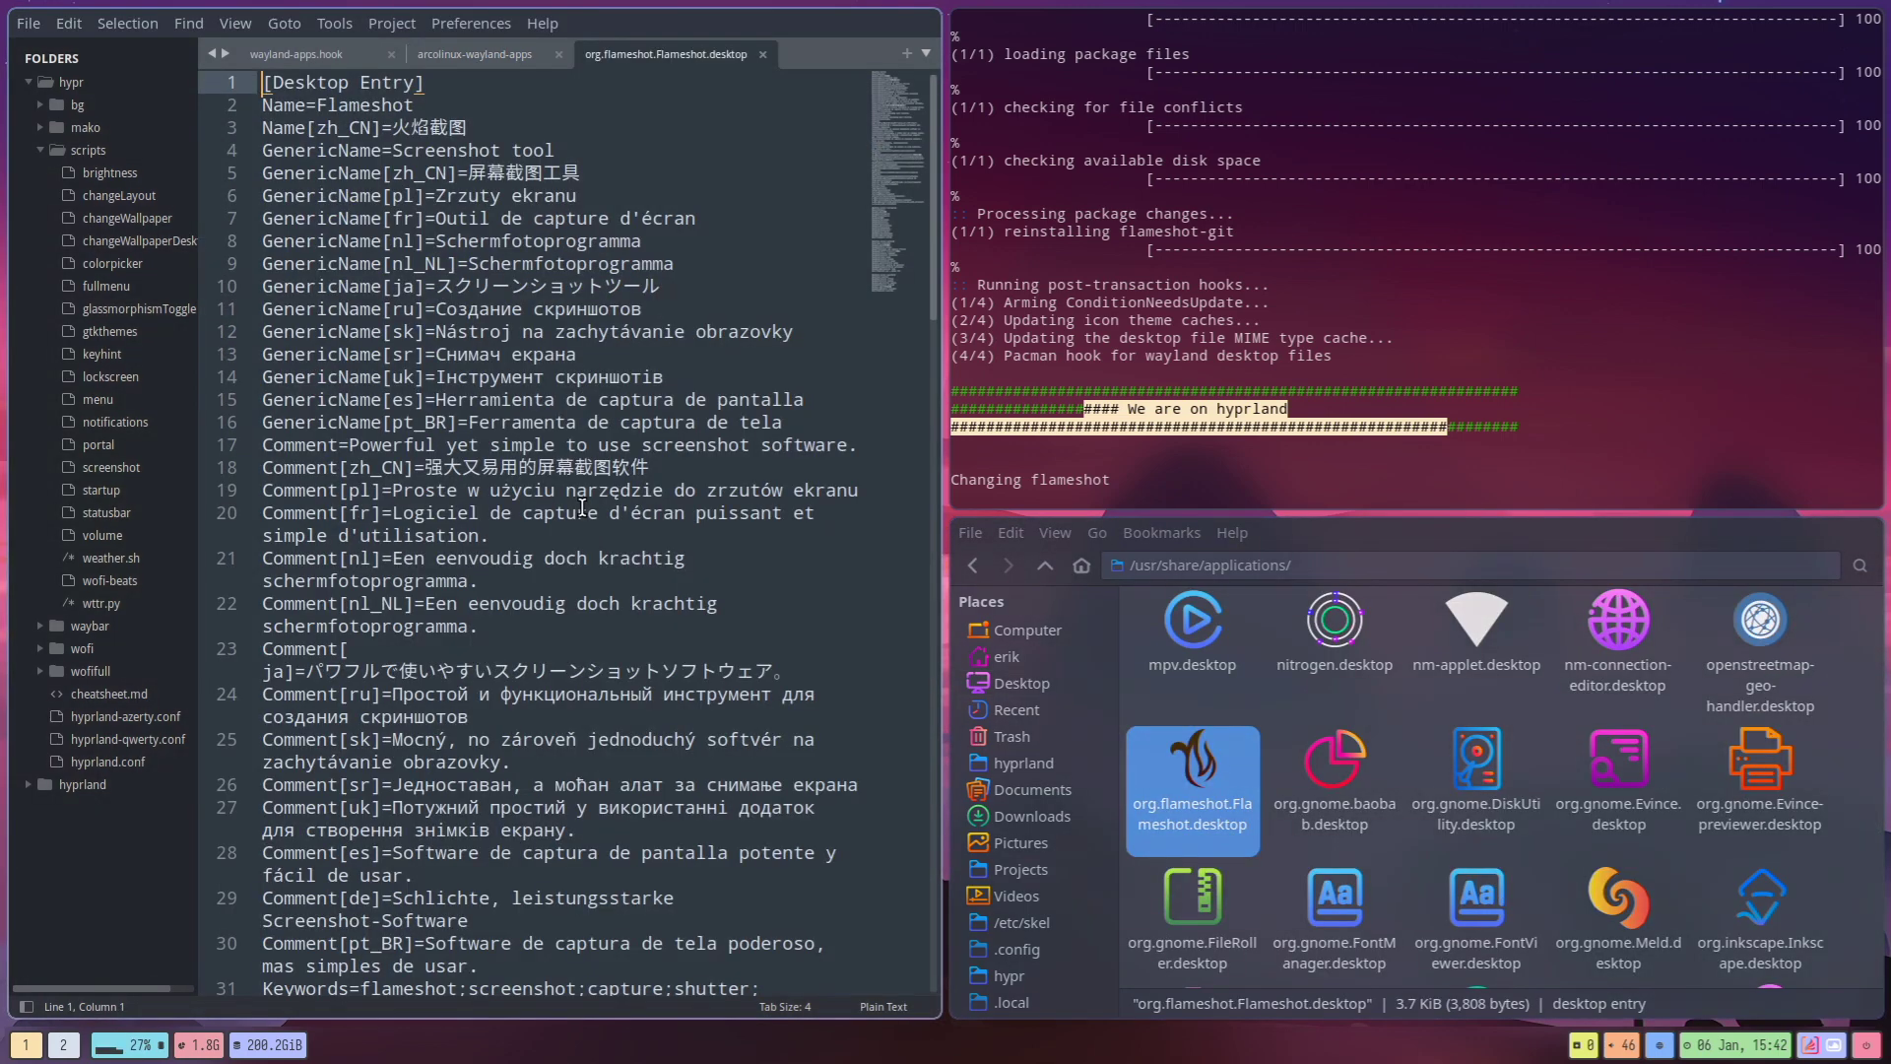
Step: Scroll through the Flameshot desktop entry, checking the launcher and capture action Exec lines
{"action": "scroll", "coordinate": [570, 434], "scroll_direction": "down", "scroll_amount": 8}
{"action": "scroll", "coordinate": [570, 433], "scroll_direction": "down", "scroll_amount": 12}
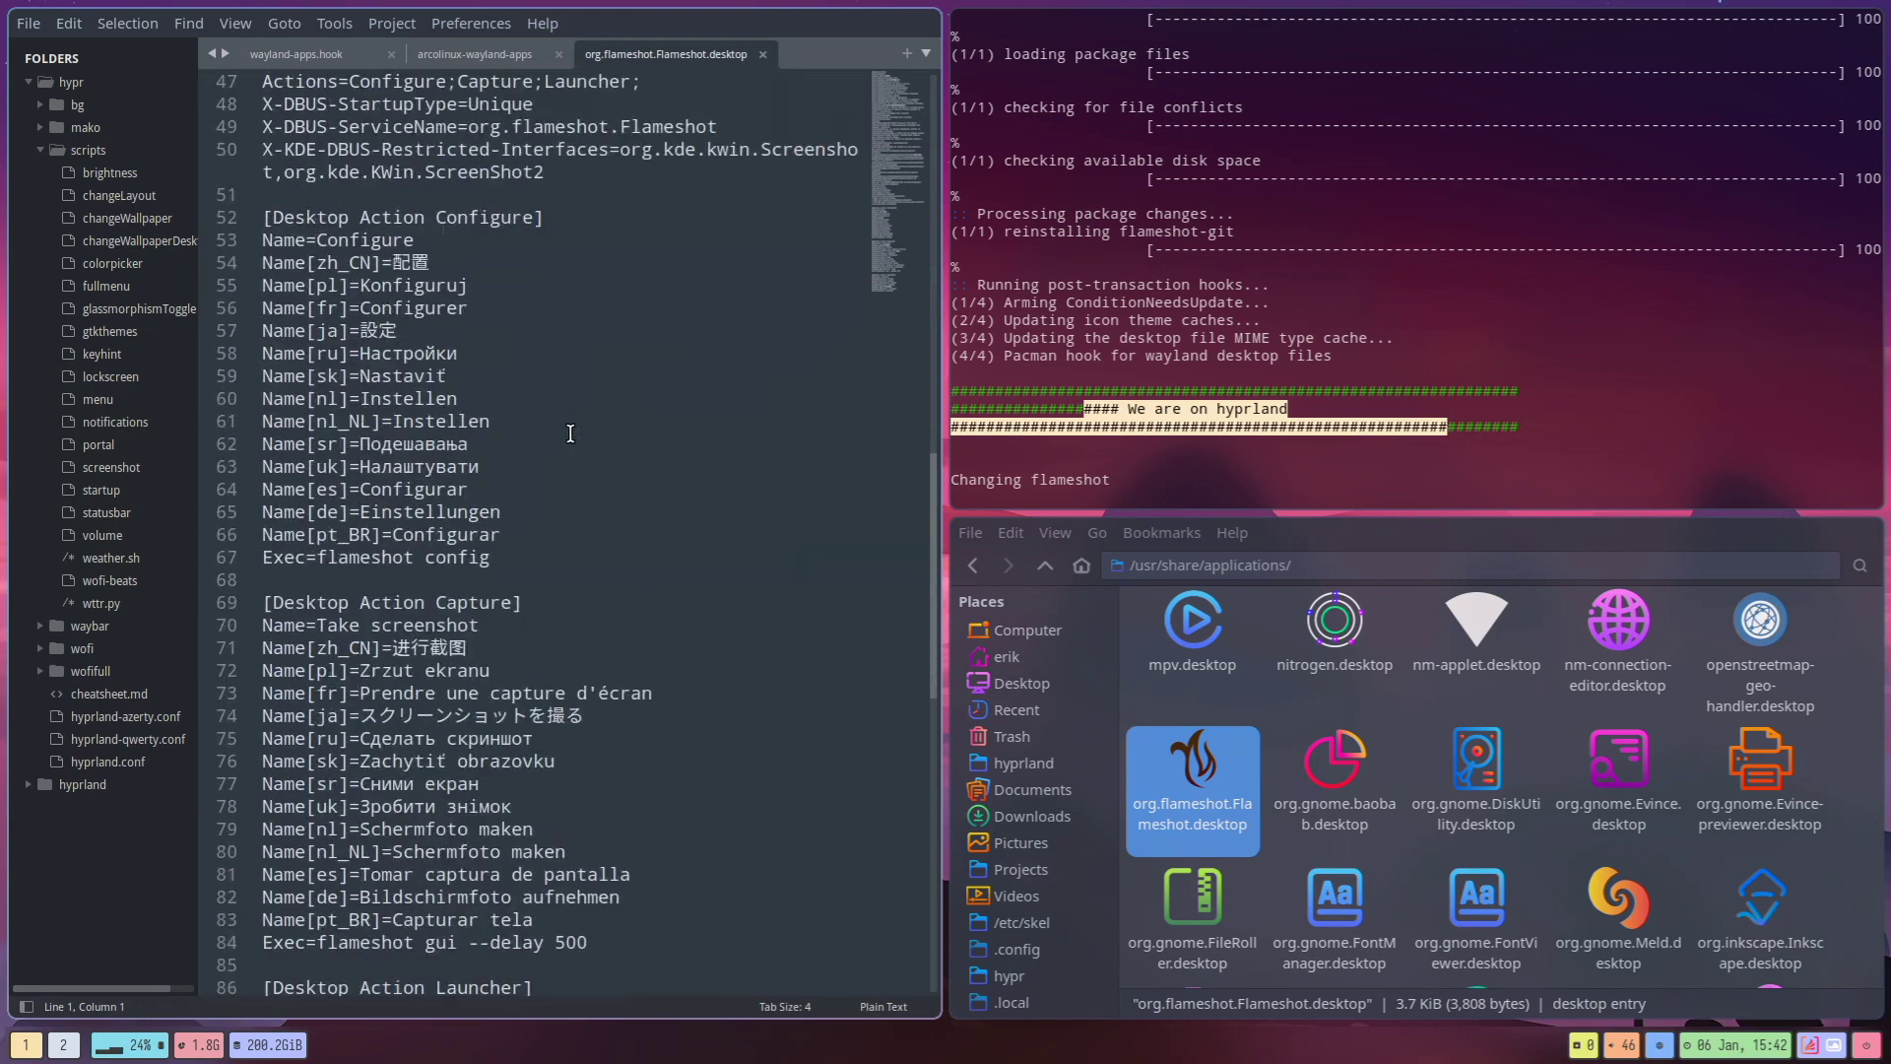
{"action": "scroll", "coordinate": [570, 433], "scroll_direction": "down", "scroll_amount": 6}
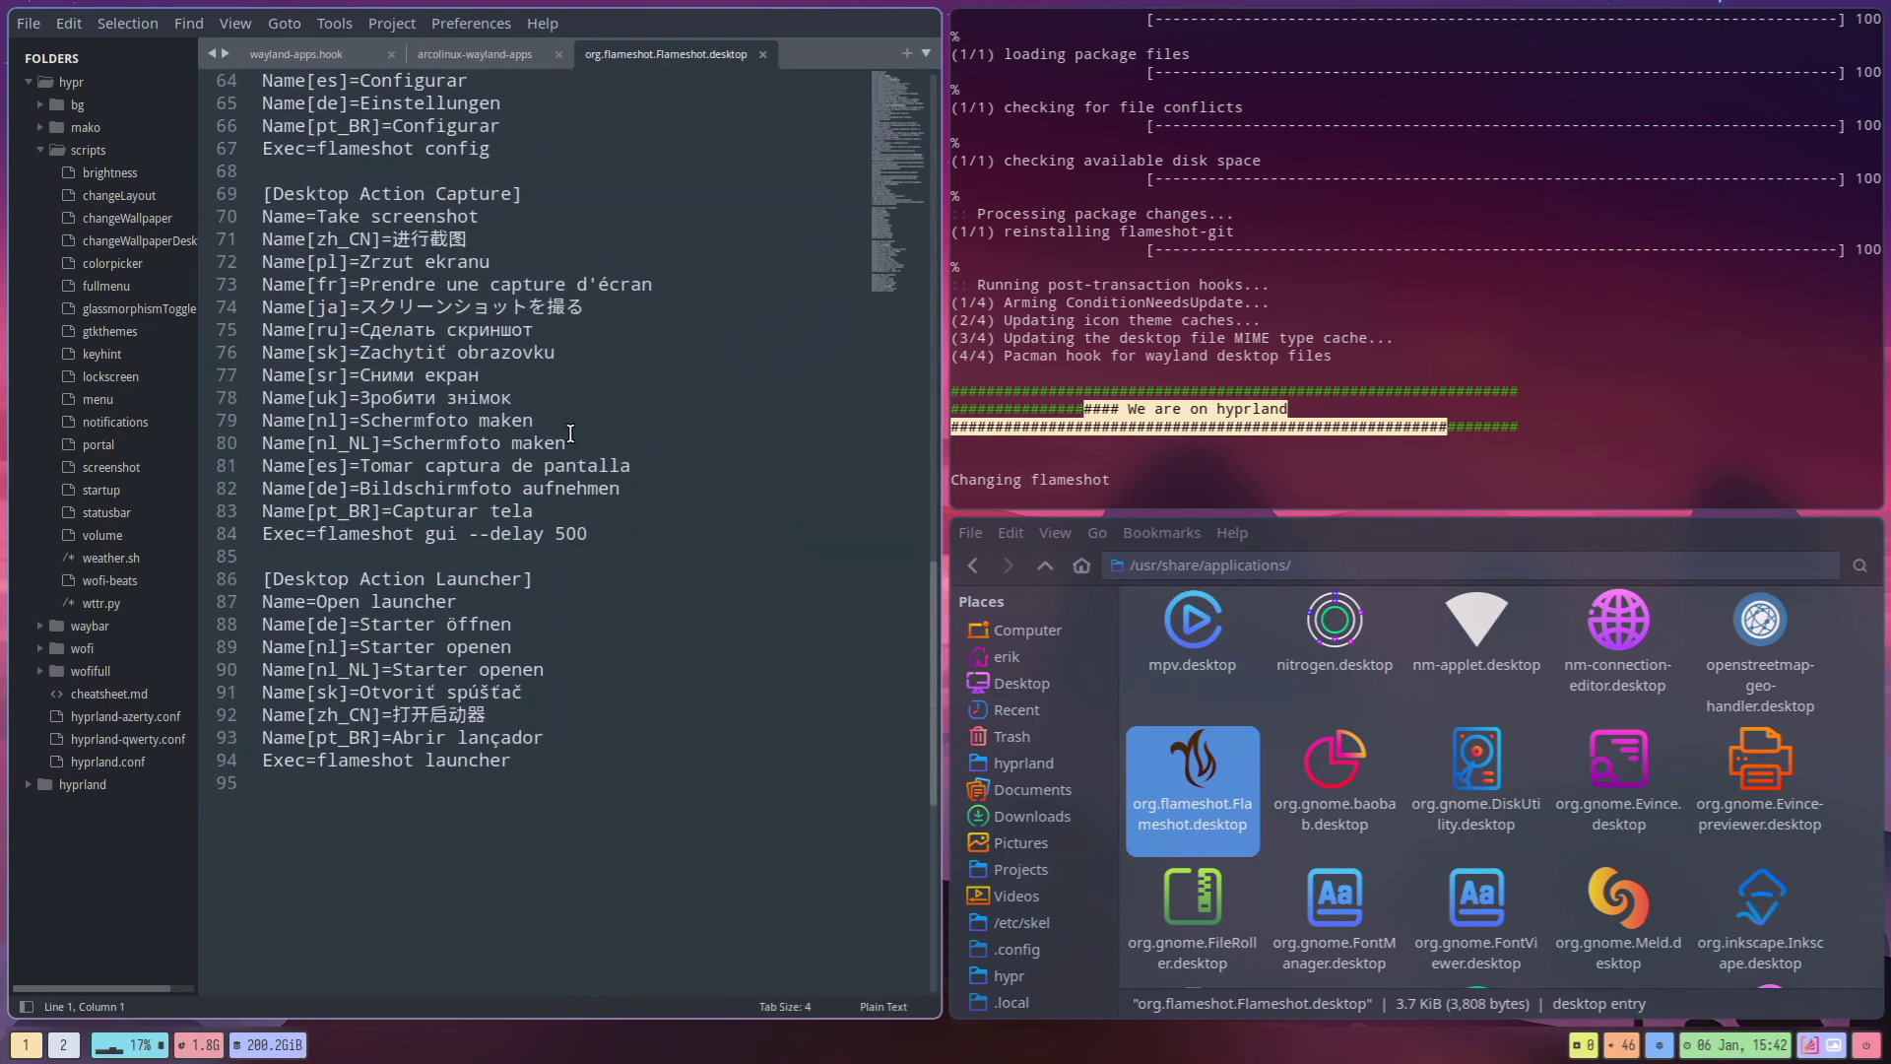
{"action": "scroll", "coordinate": [570, 433], "scroll_direction": "up", "scroll_amount": 7}
{"action": "scroll", "coordinate": [570, 434], "scroll_direction": "down", "scroll_amount": 6}
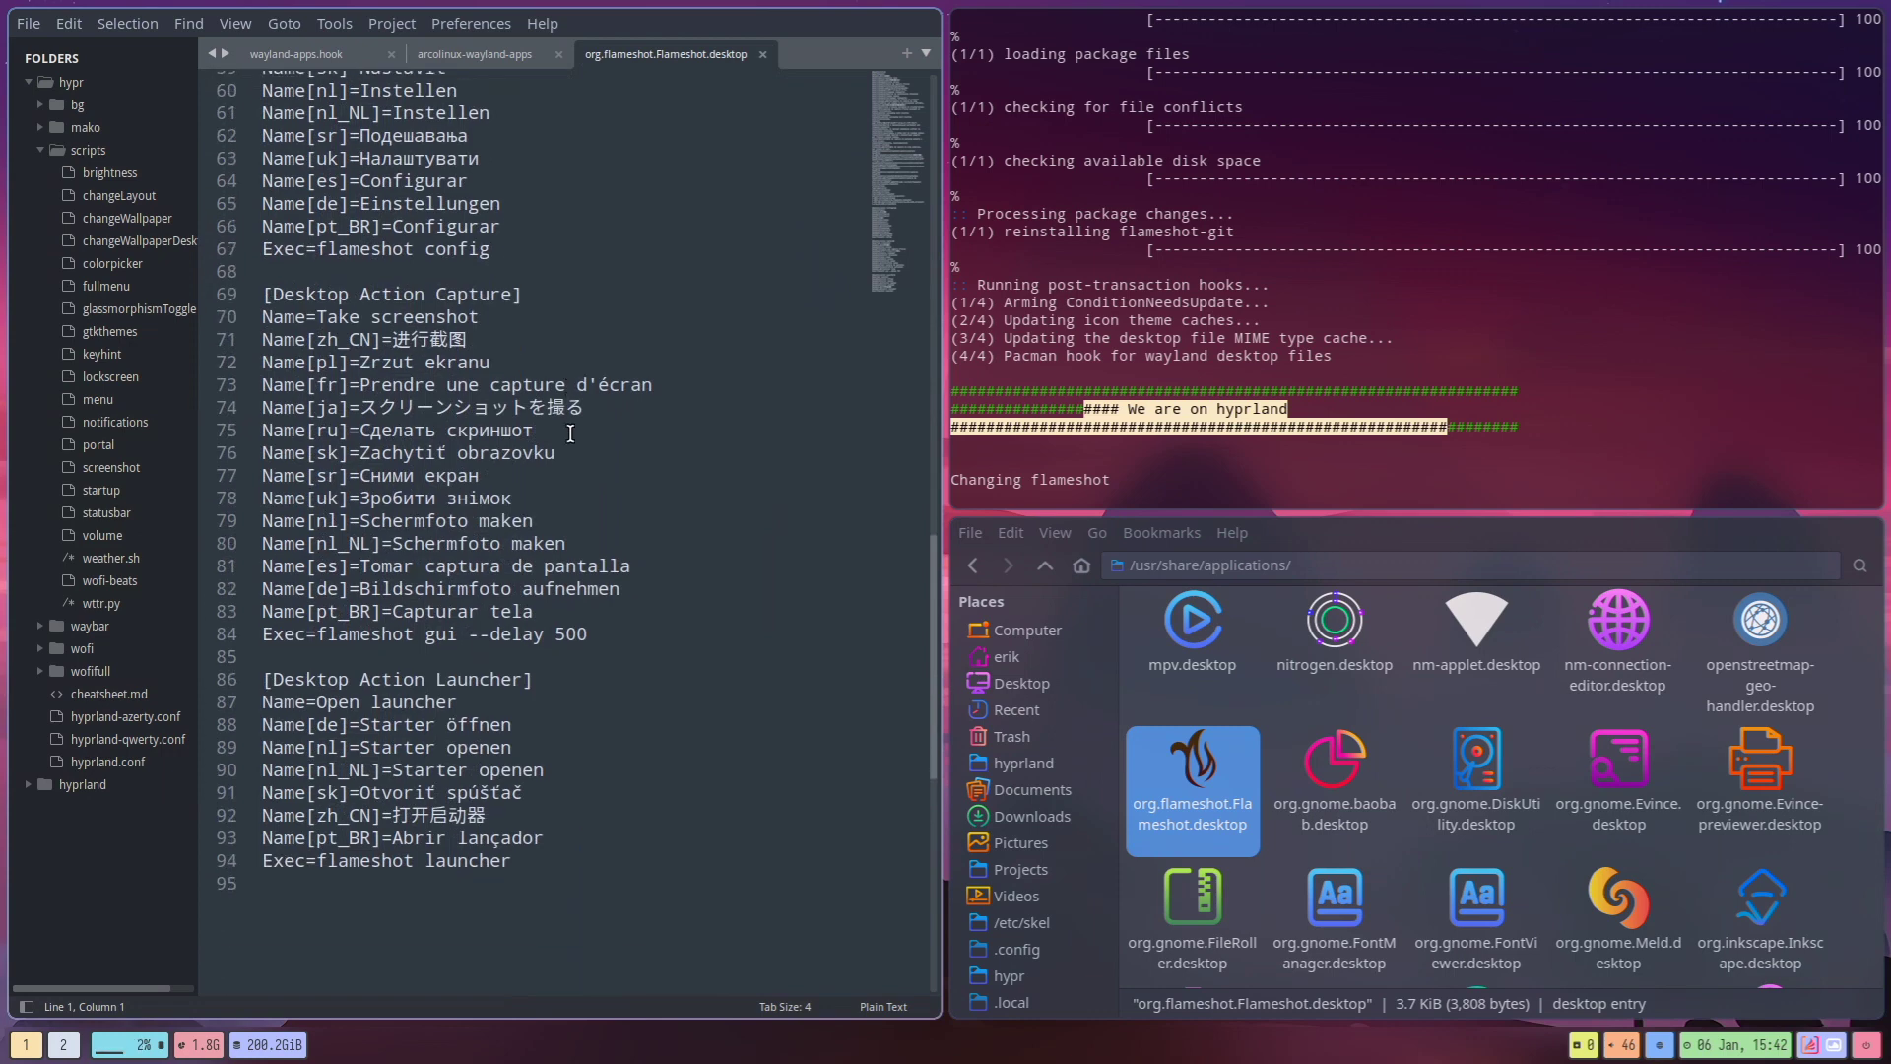
{"action": "left_click", "coordinate": [314, 868]}
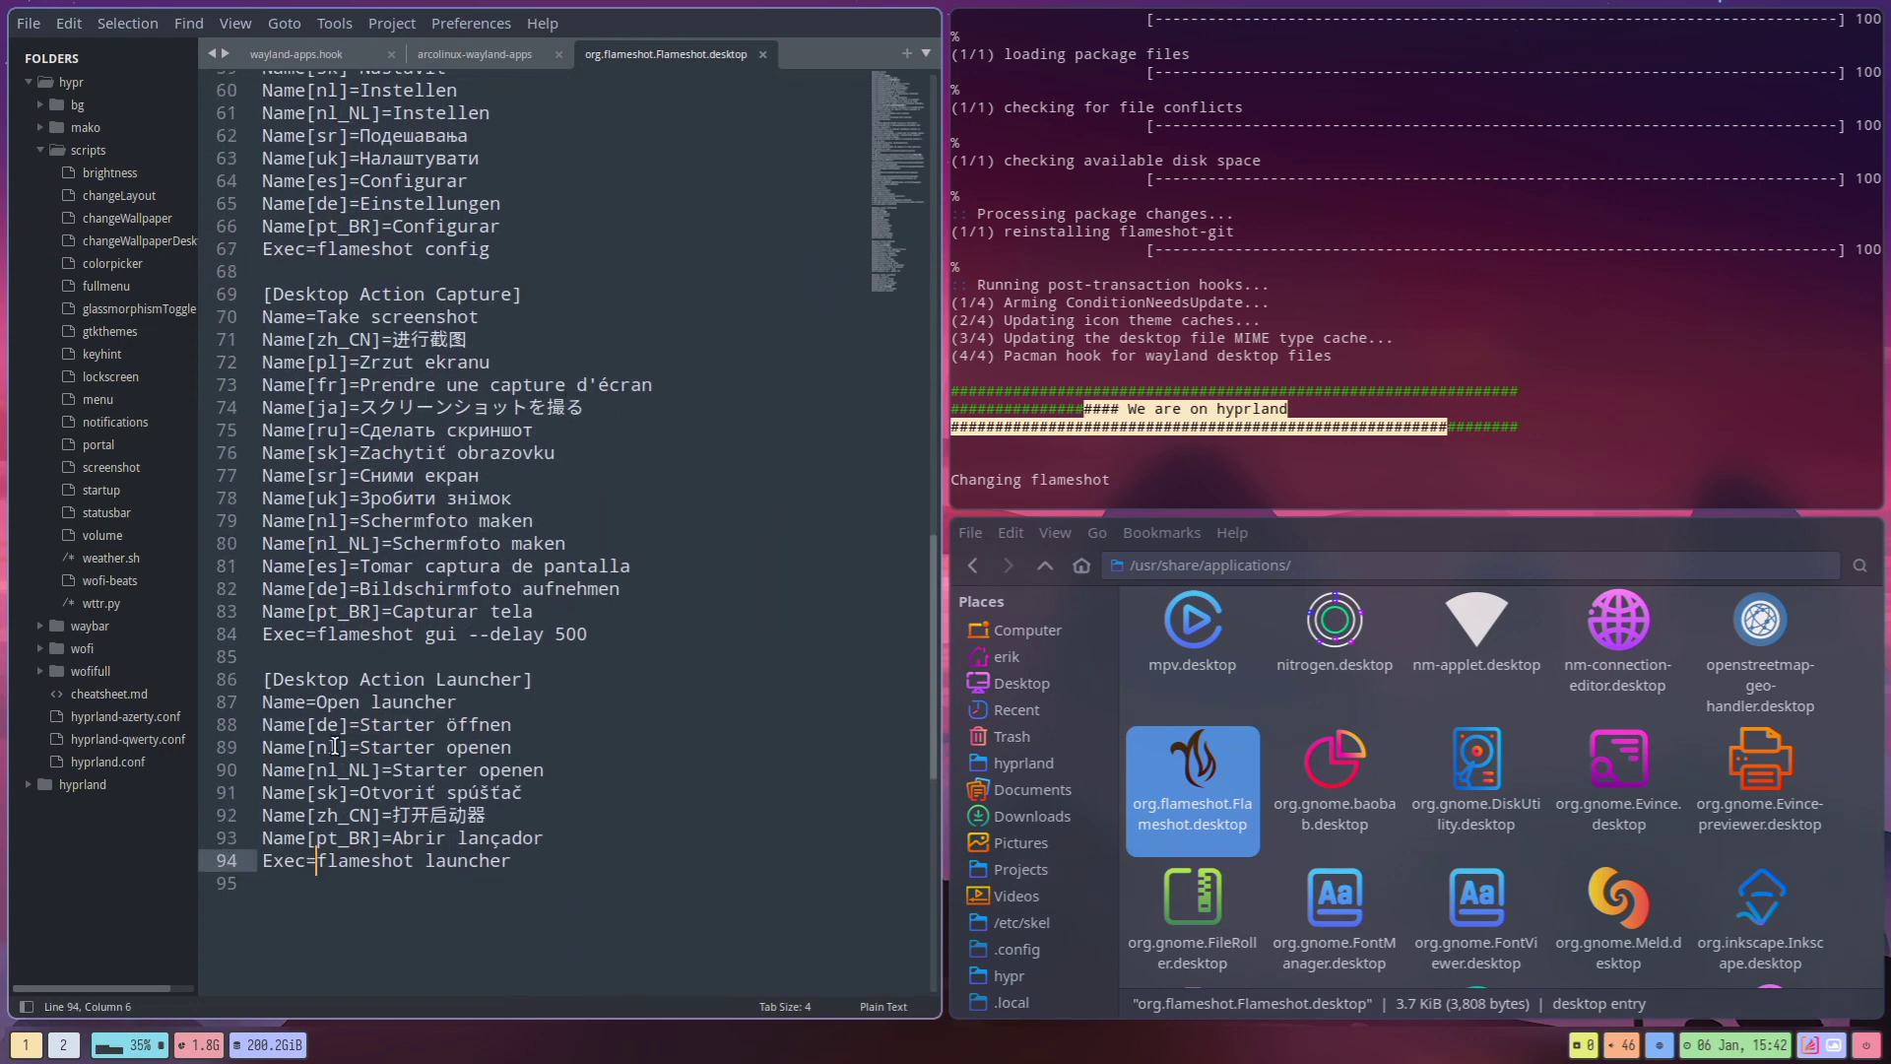
{"action": "left_click", "coordinate": [359, 634]}
Step: Select the main Exec=env XDG_CURRENT_DESKTOP=sway line, then return to the arcolinux-wayland-apps script
{"action": "scroll", "coordinate": [374, 276], "scroll_direction": "up", "scroll_amount": 6}
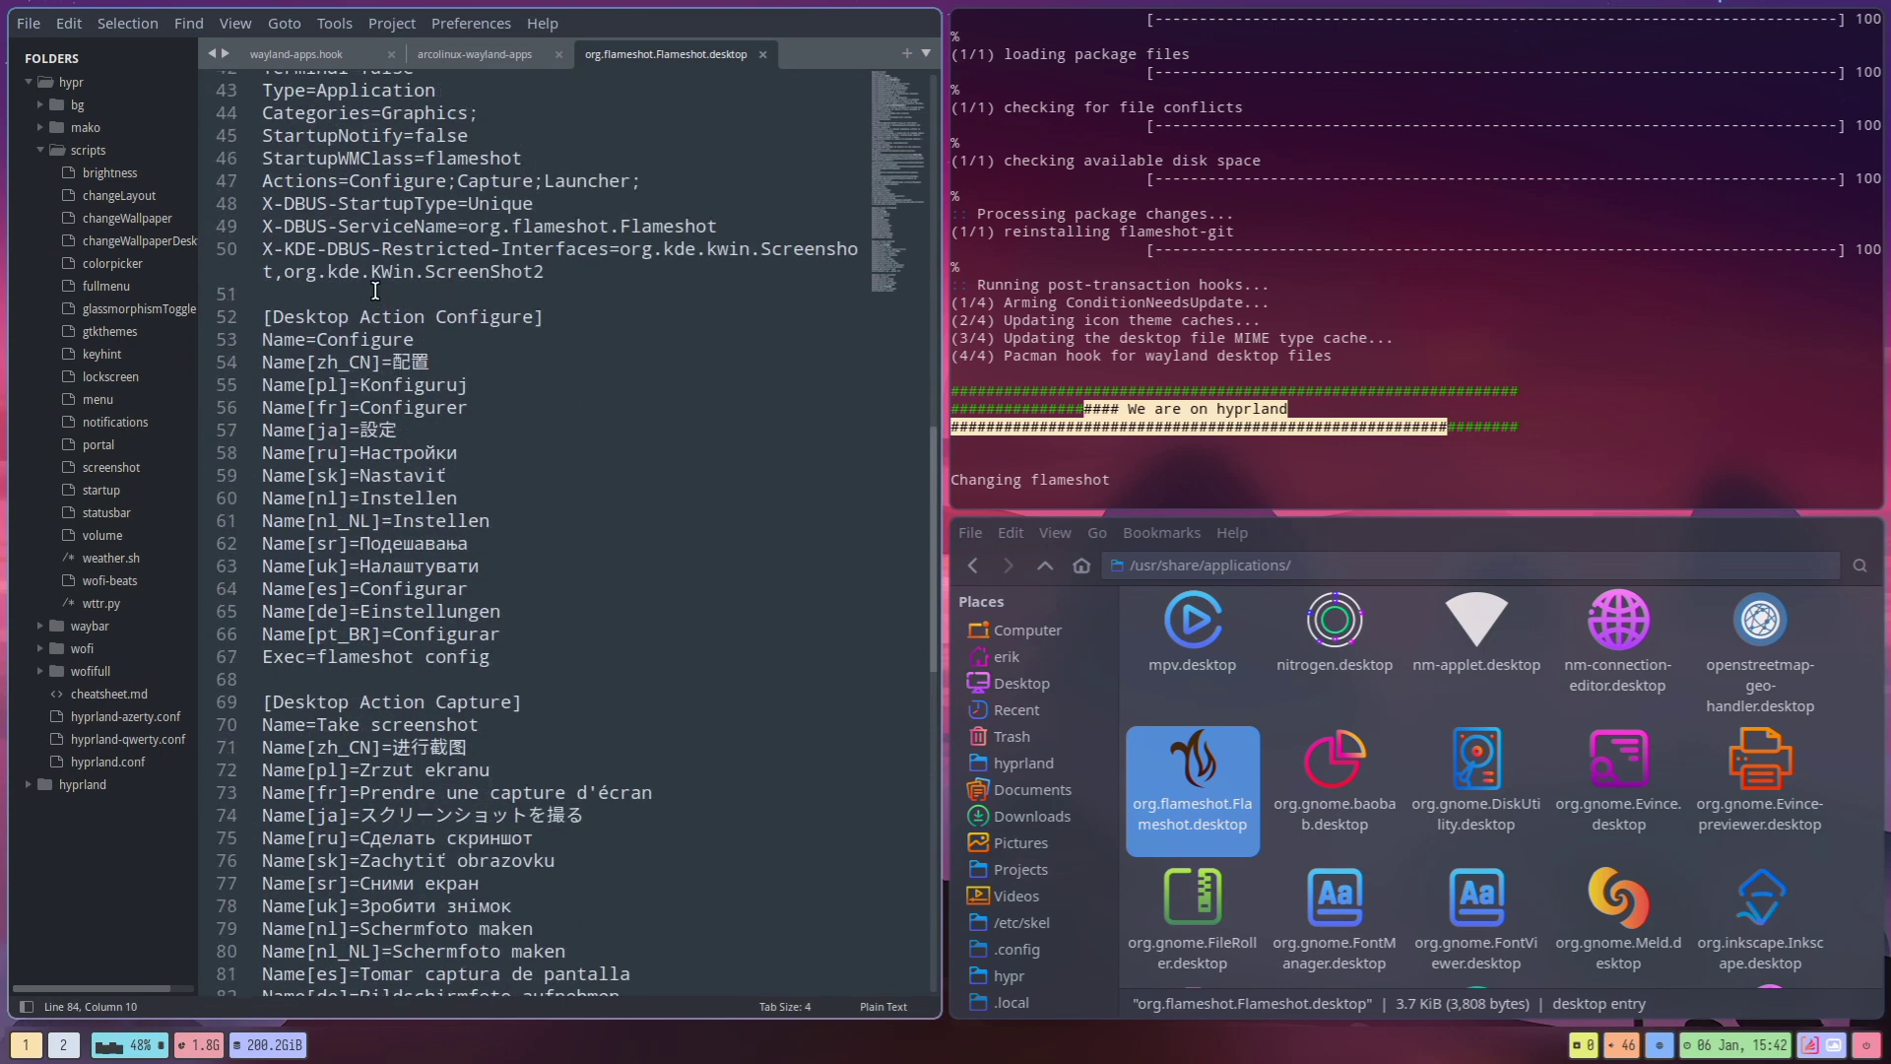
{"action": "scroll", "coordinate": [375, 292], "scroll_direction": "up", "scroll_amount": 3}
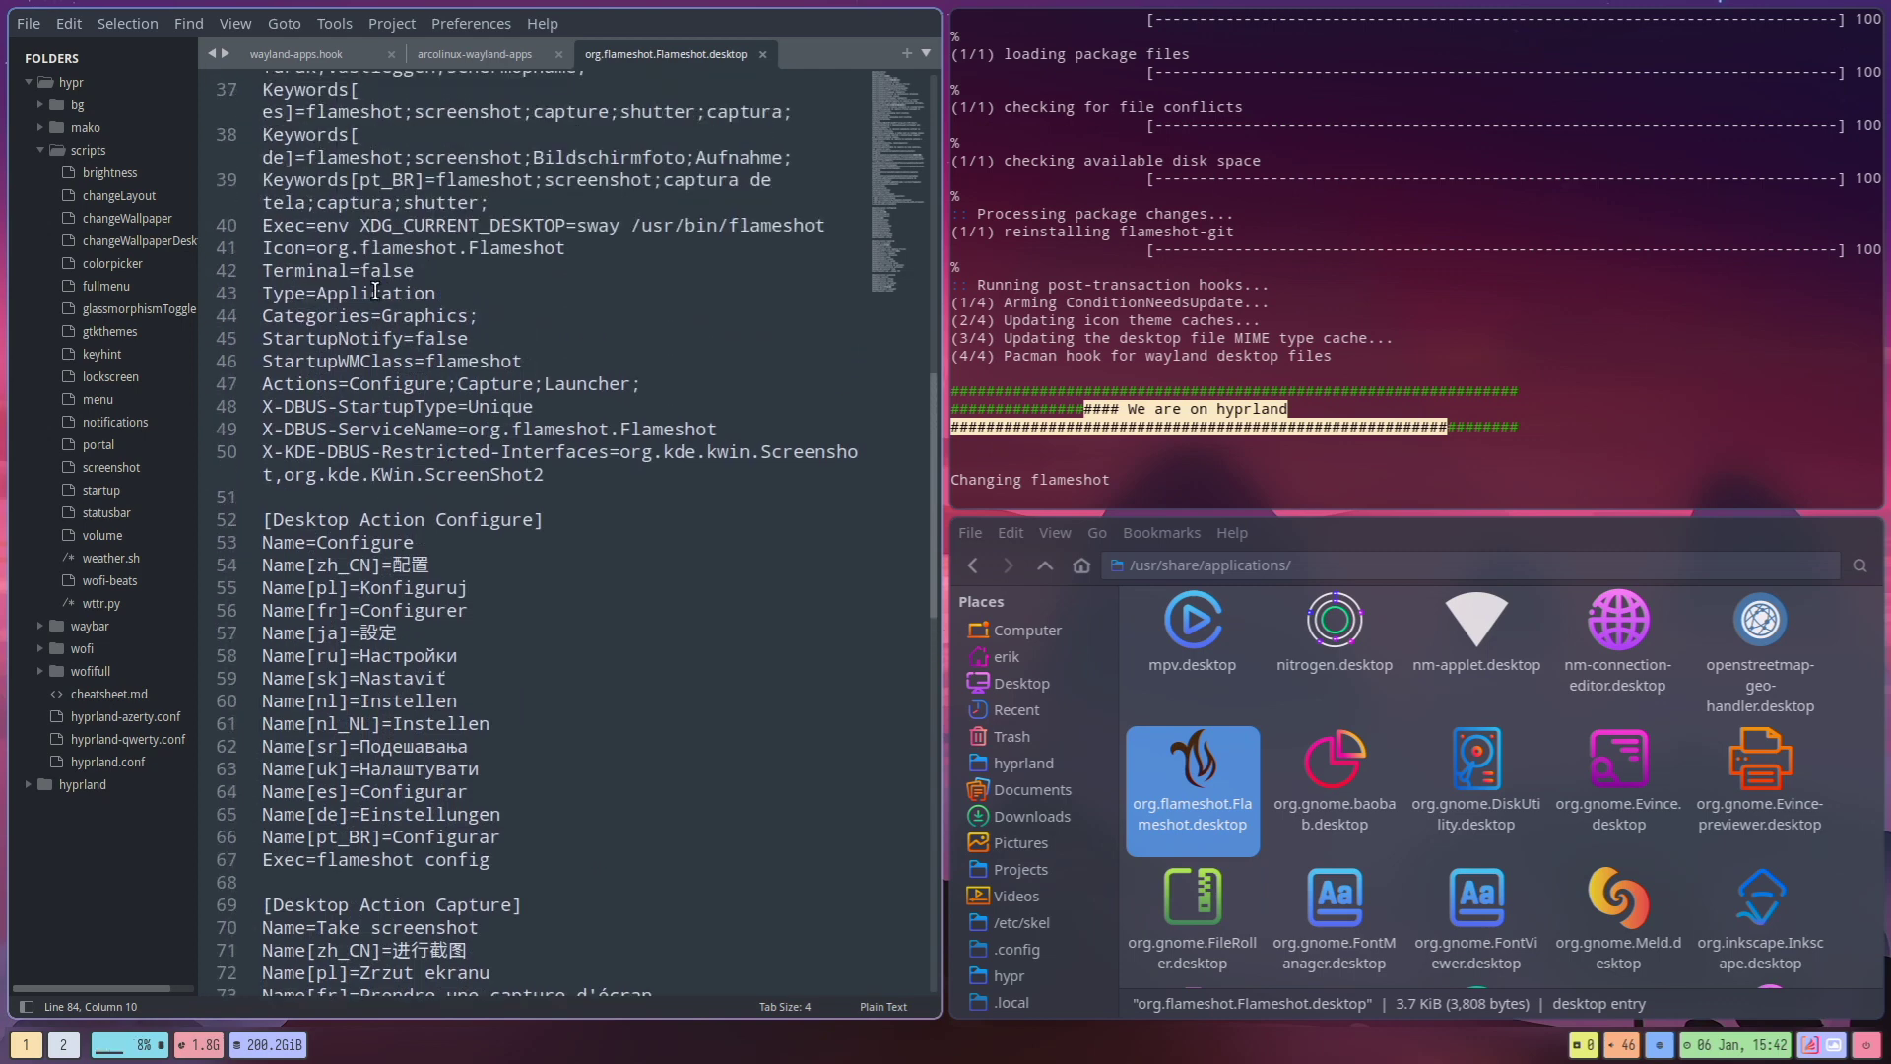
{"action": "scroll", "coordinate": [375, 291], "scroll_direction": "up", "scroll_amount": 3}
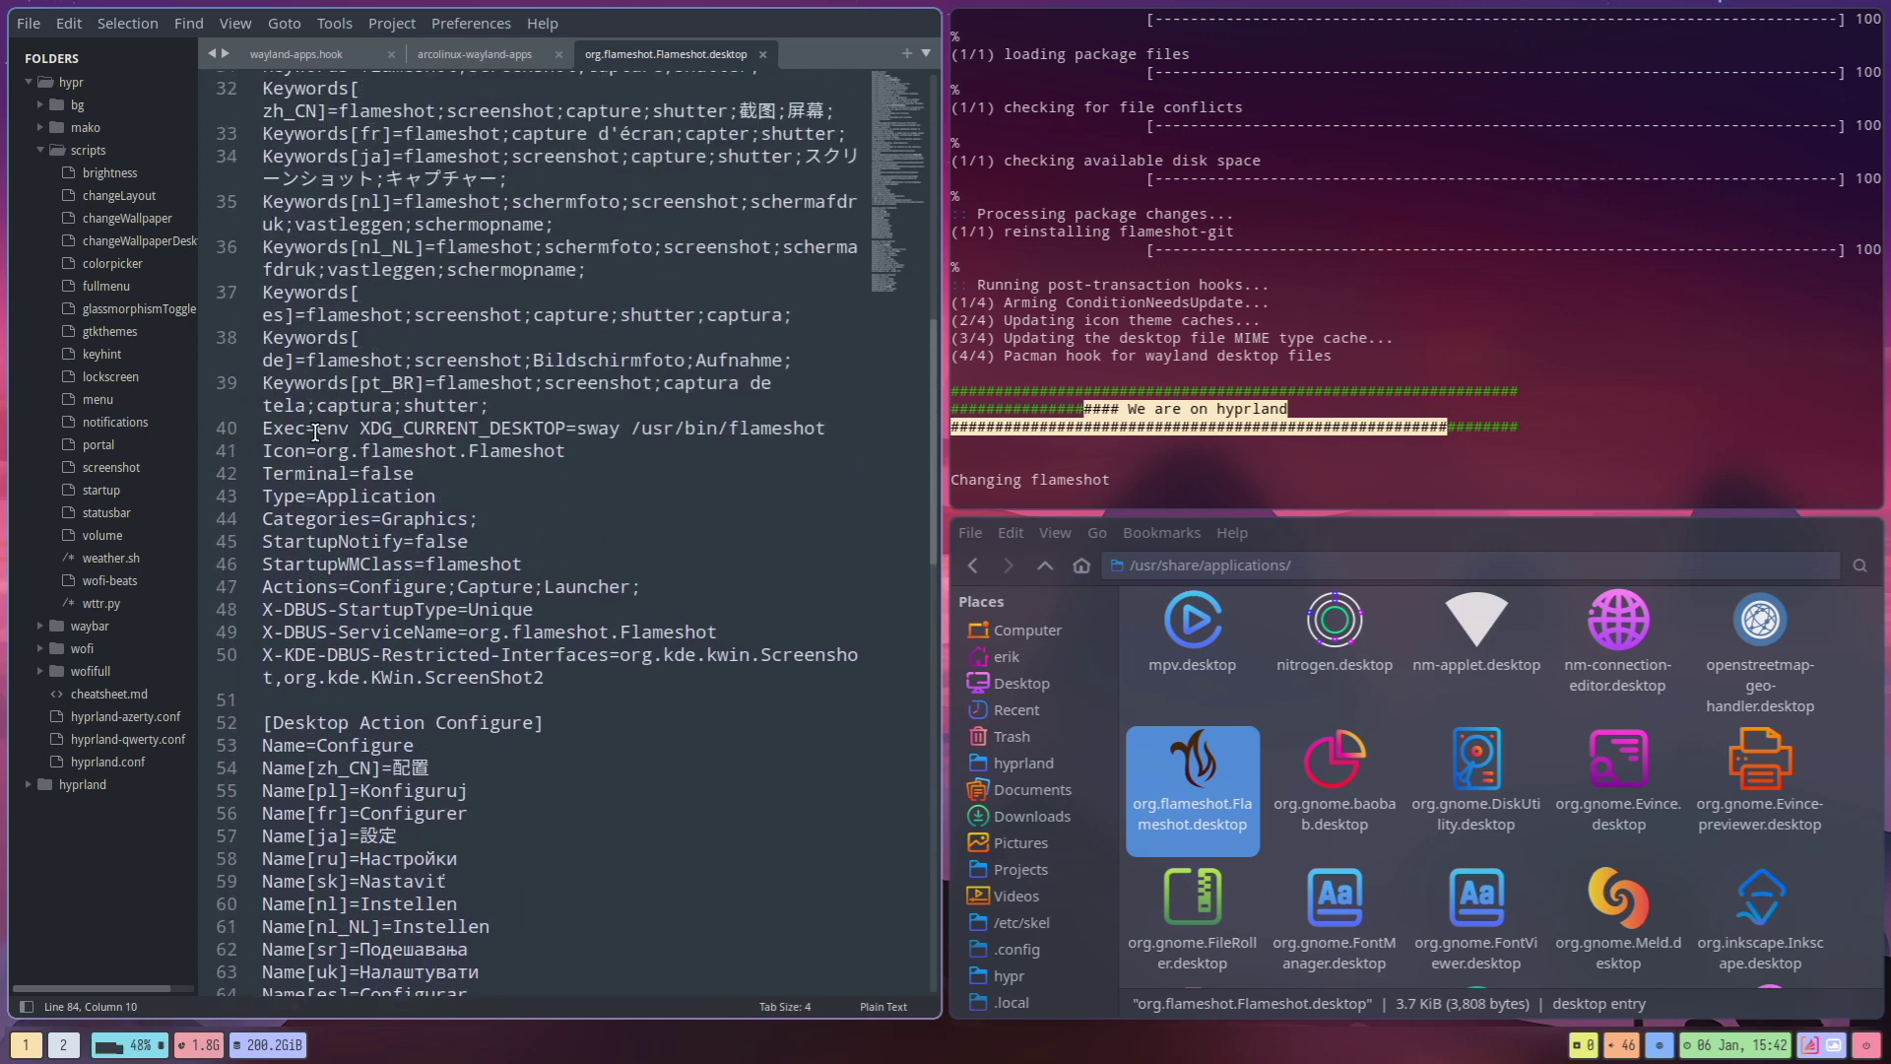
{"action": "left_click_drag", "start_coordinate": [316, 428], "coordinate": [832, 440]}
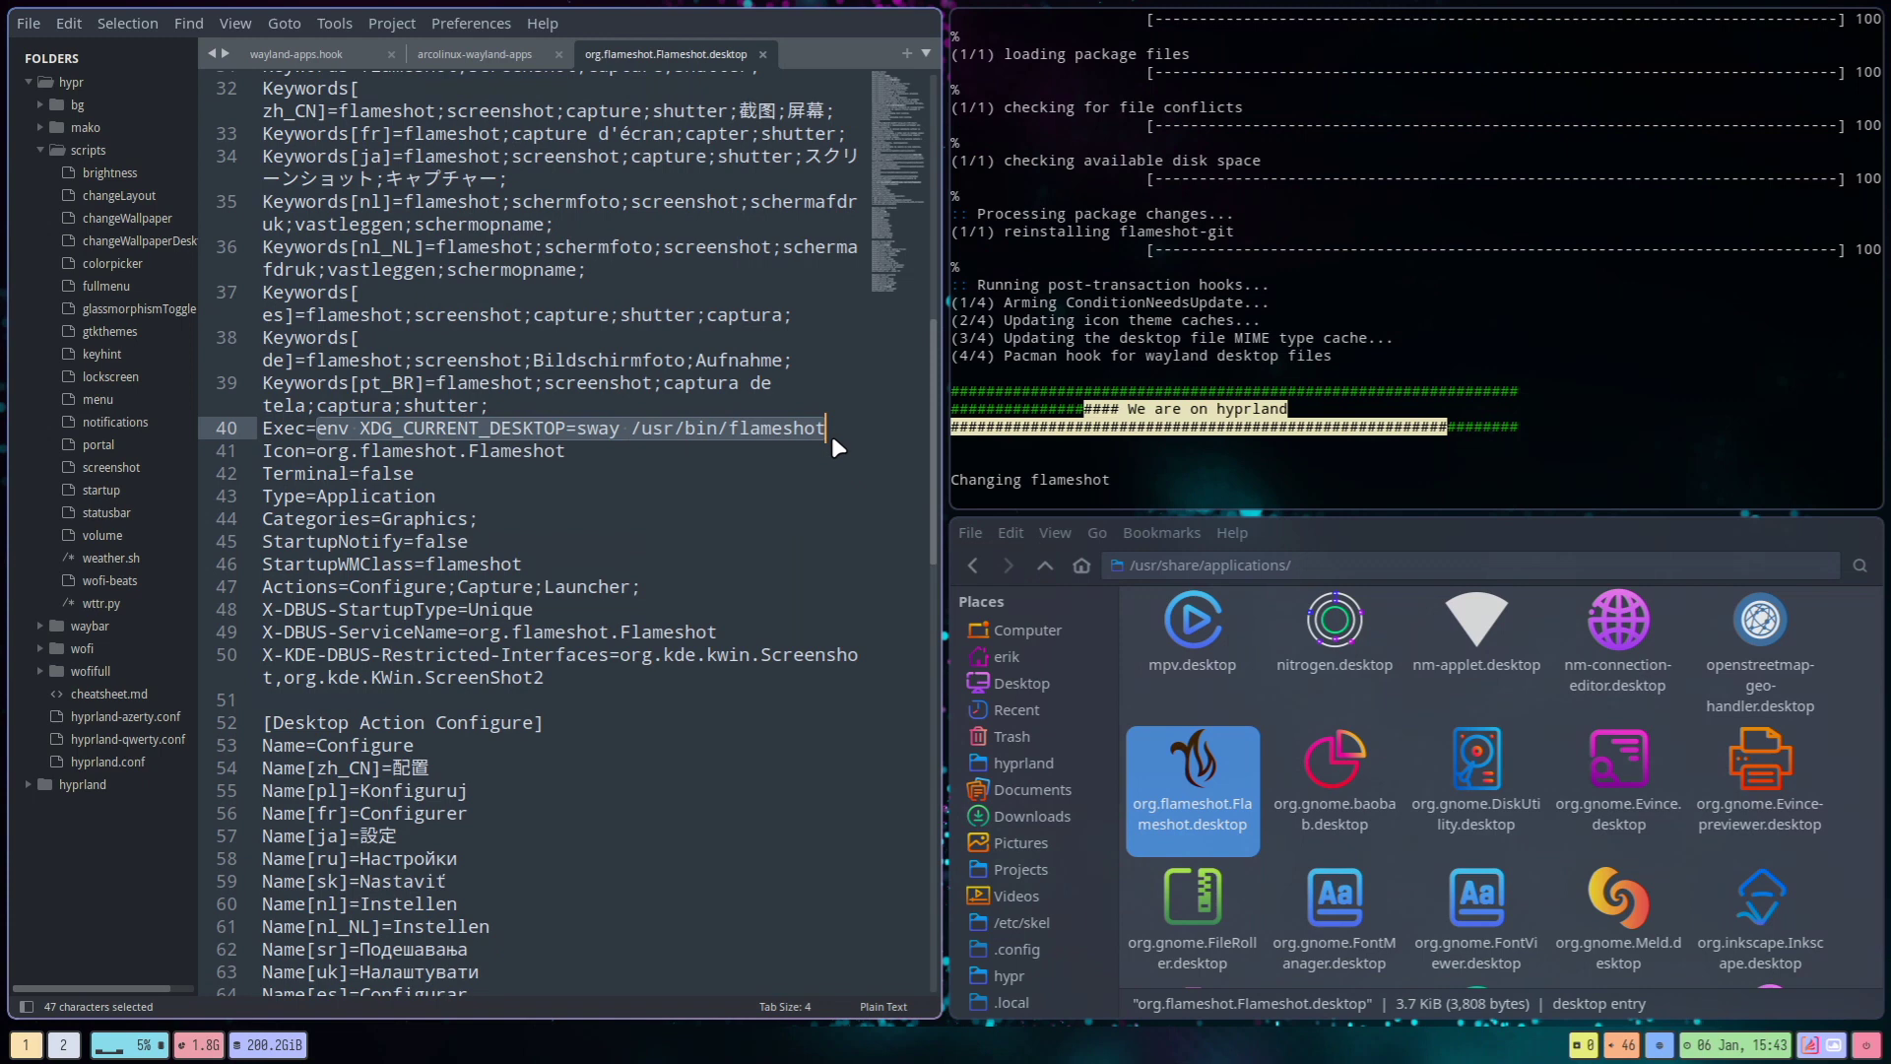
{"action": "left_click", "coordinate": [598, 429]}
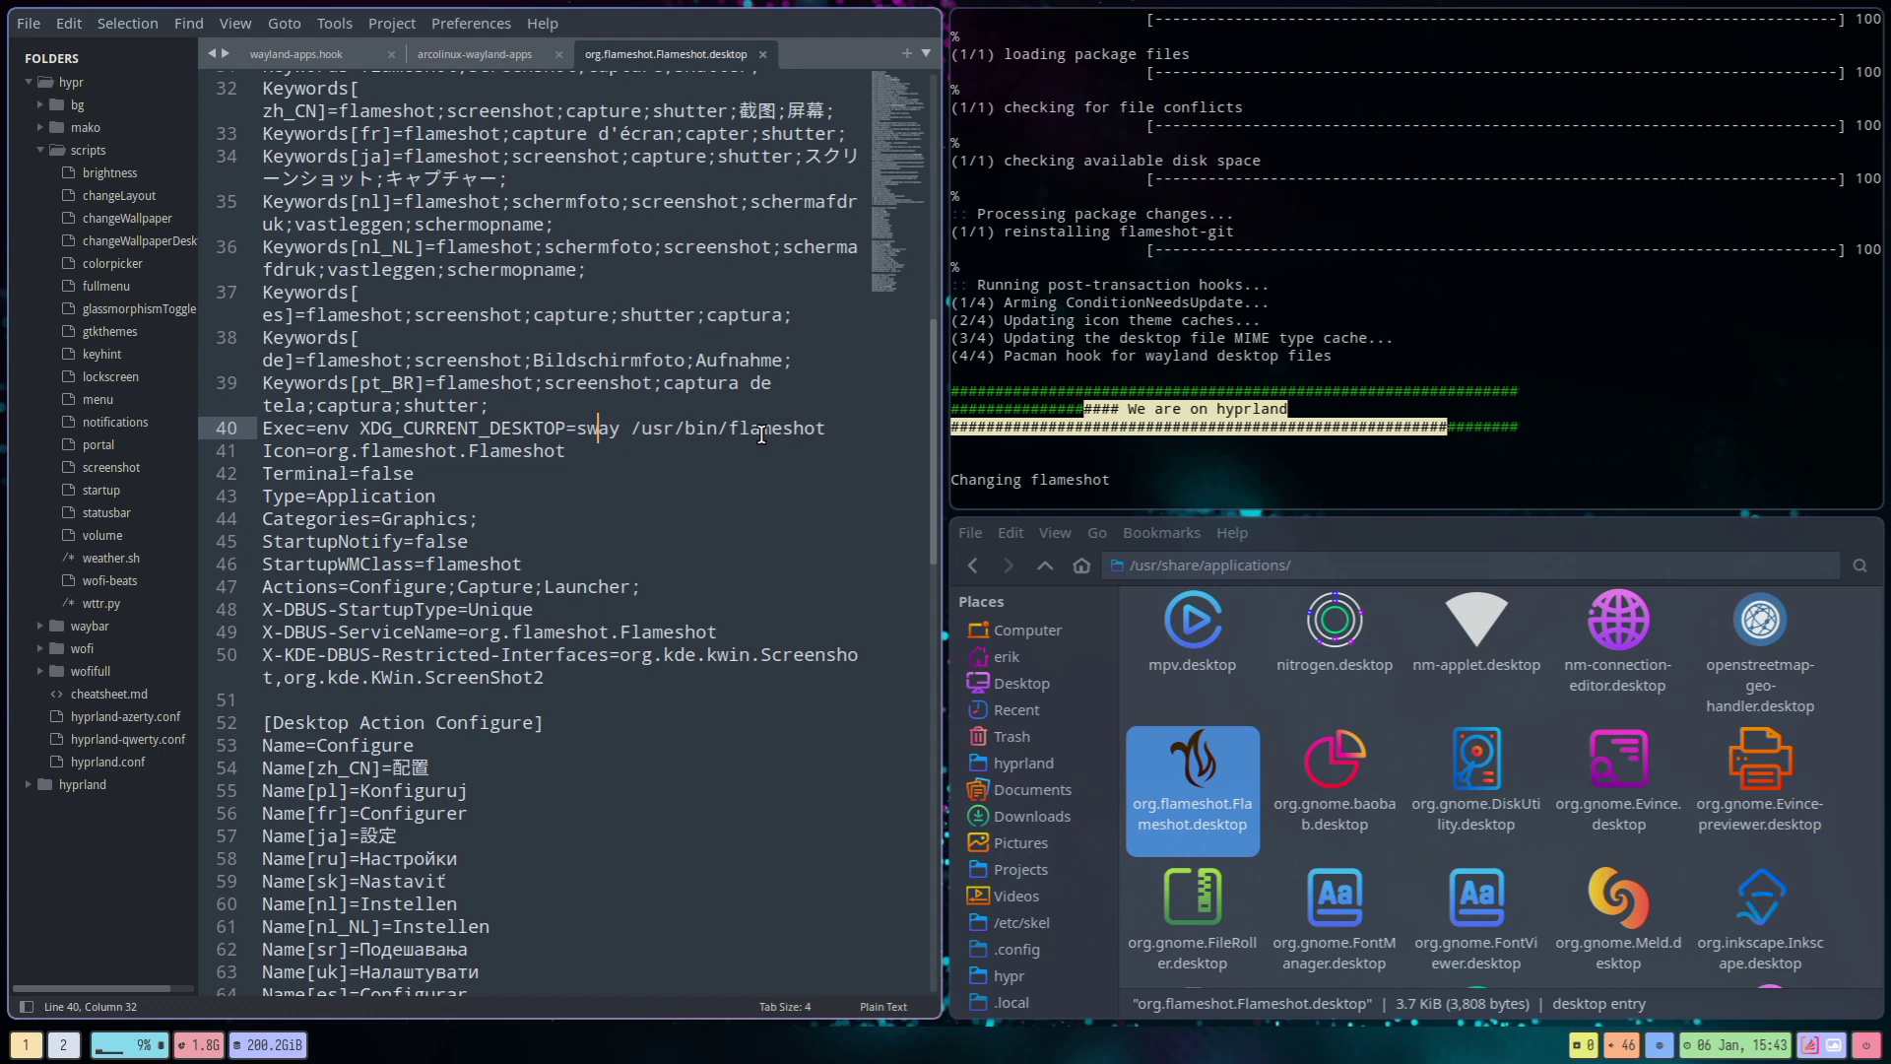
{"action": "left_click", "coordinate": [478, 55]}
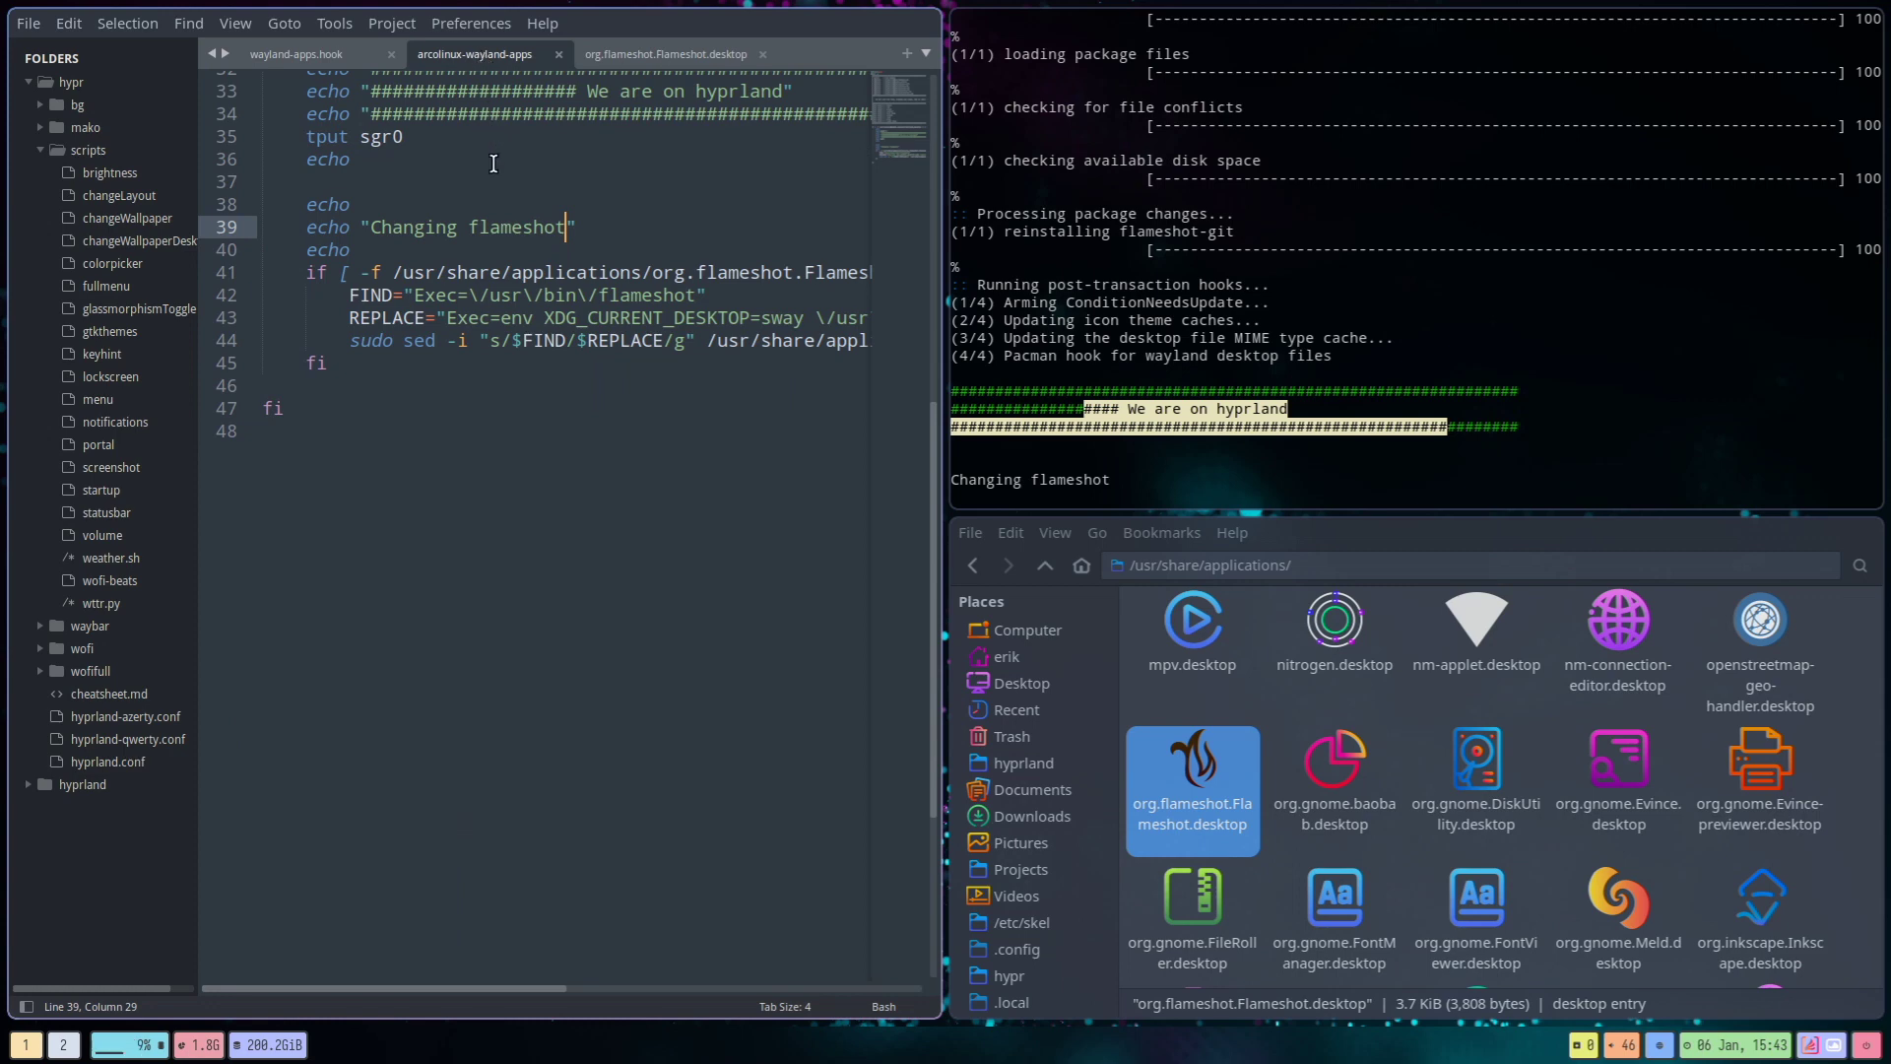
Step: Select the script's FIND and REPLACE Exec paths used by the sed rewrite
{"action": "left_click", "coordinate": [533, 295]}
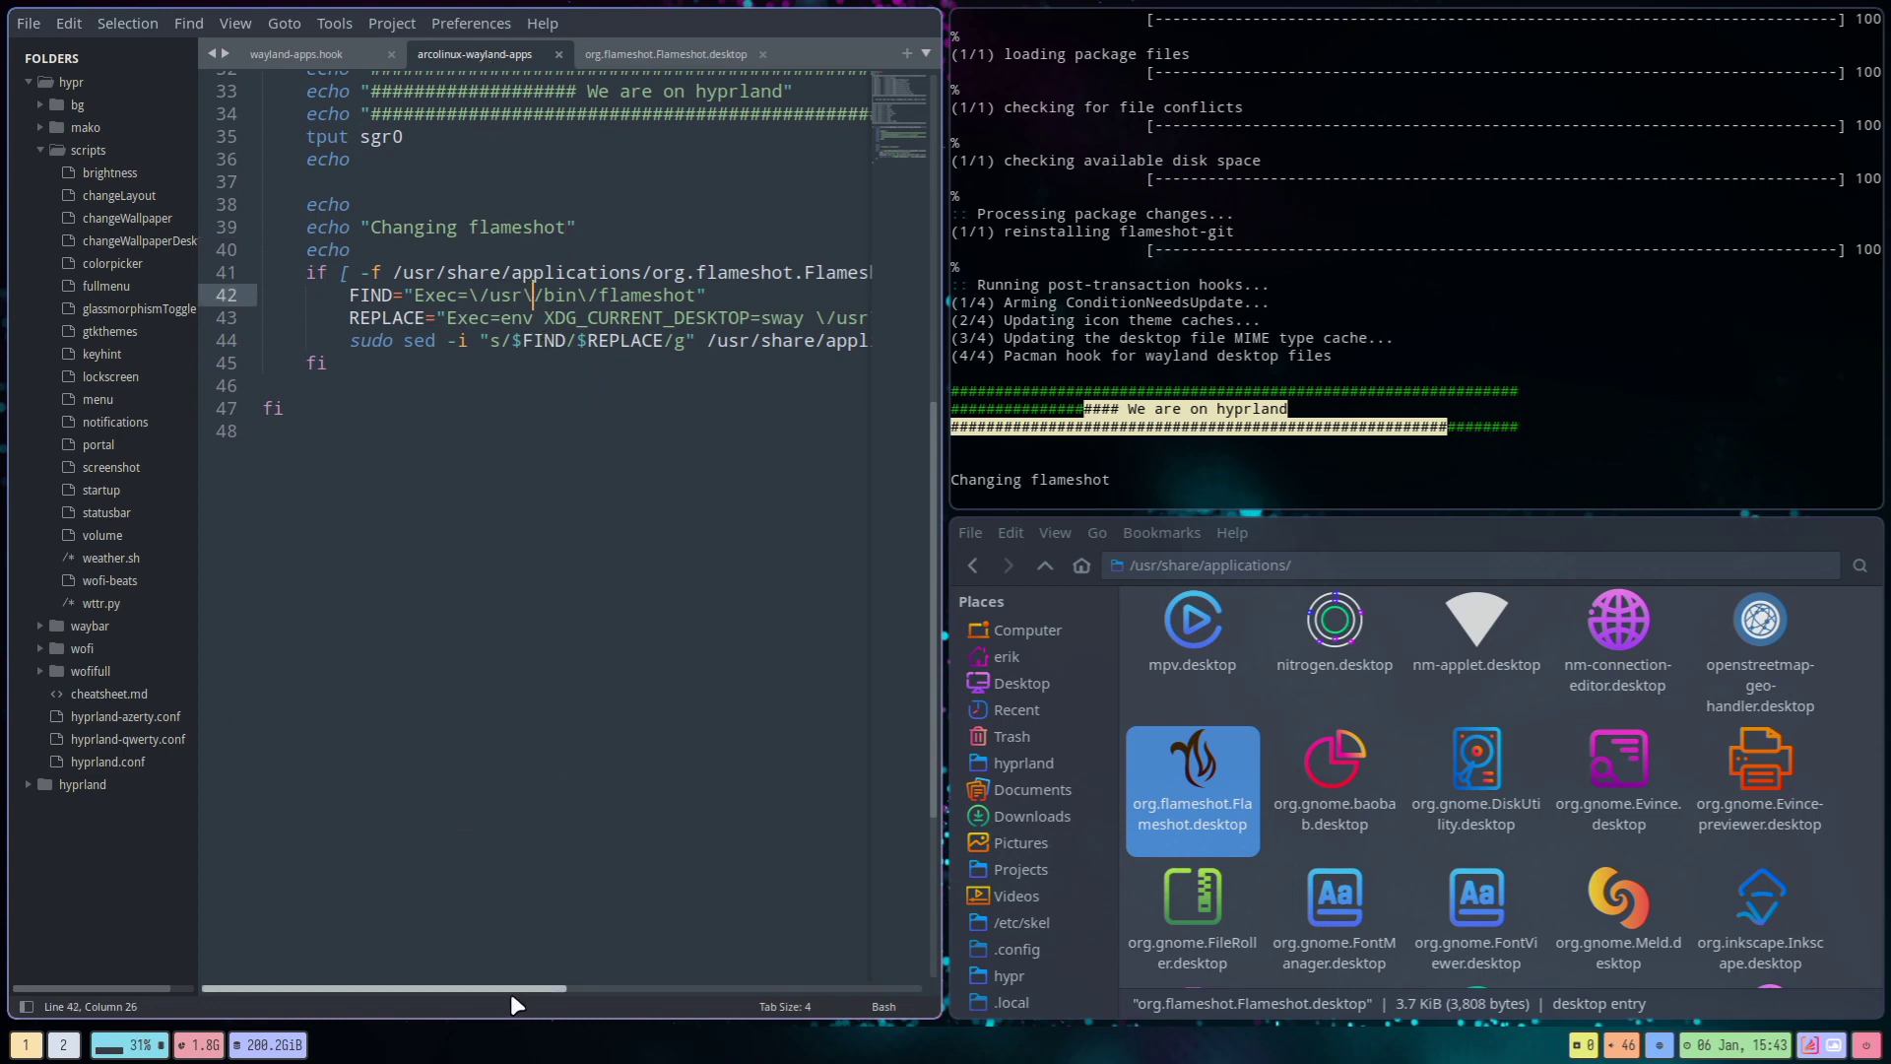
{"action": "left_click_drag", "start_coordinate": [510, 990], "coordinate": [634, 983]}
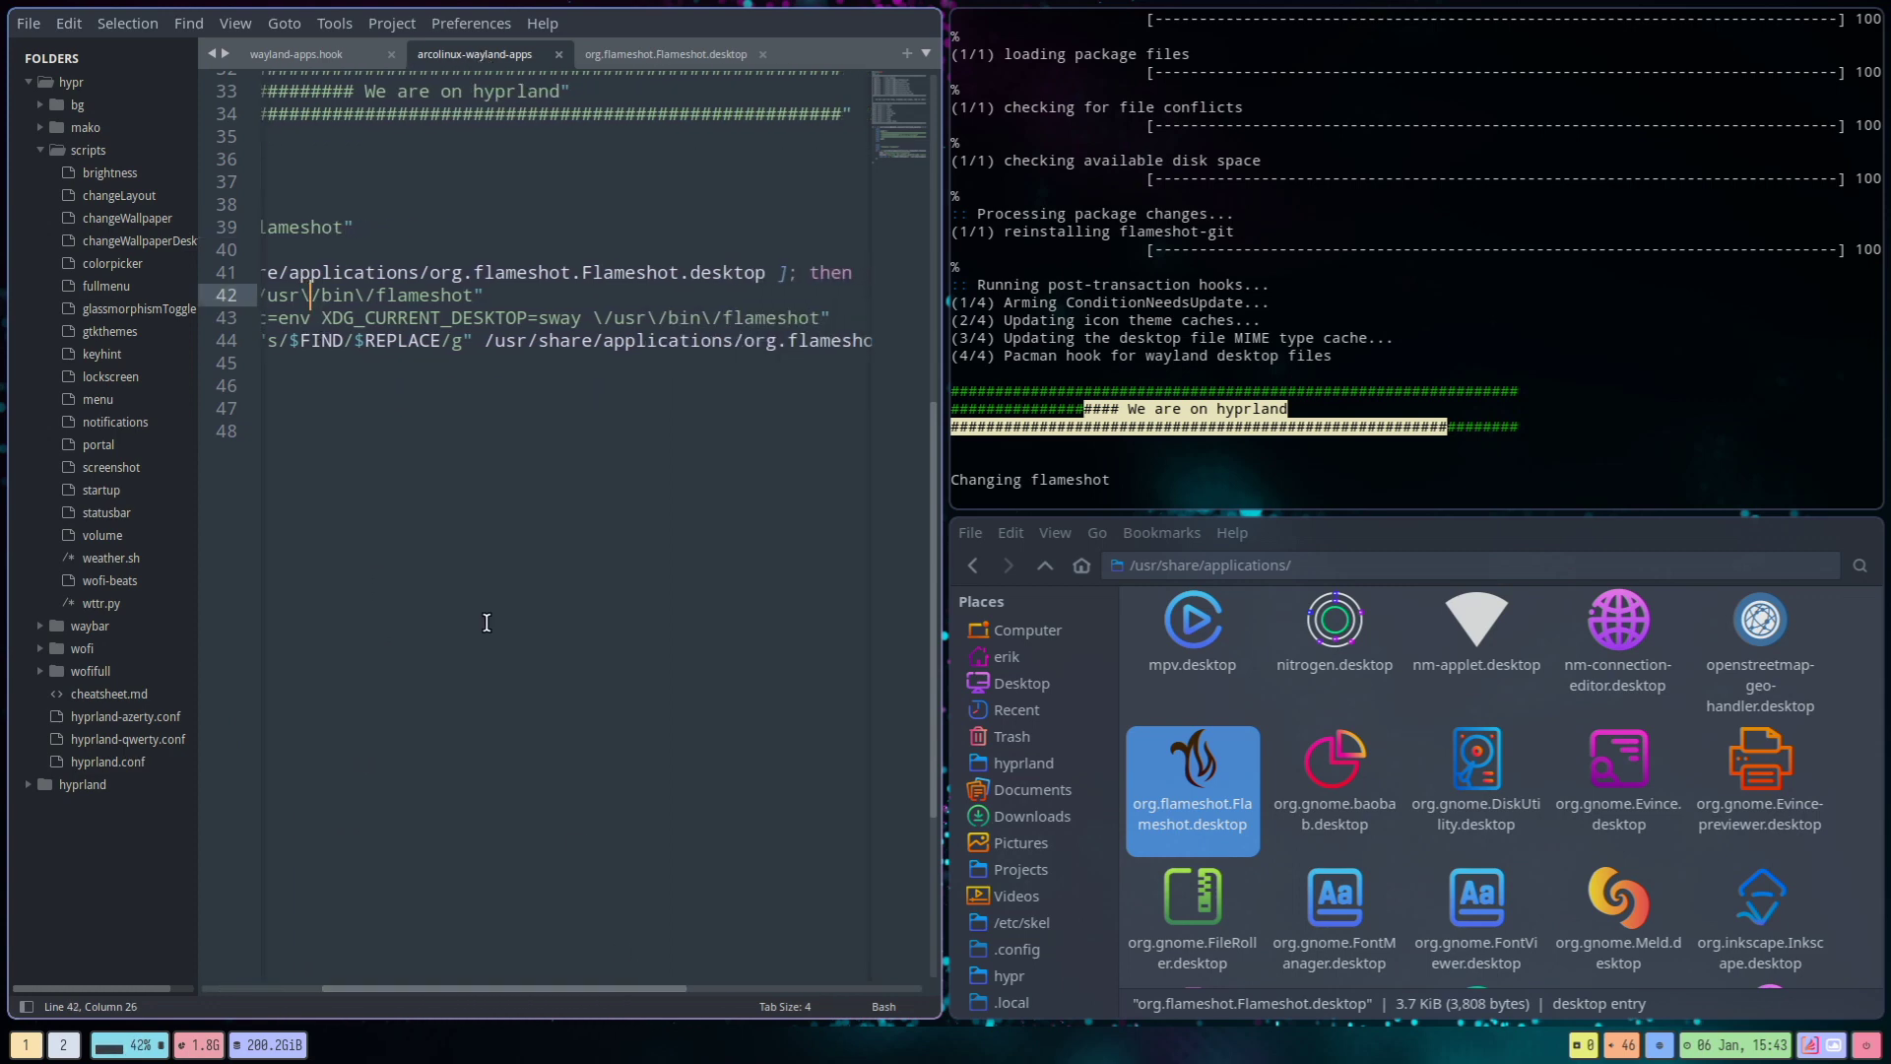
{"action": "left_click", "coordinate": [318, 299]}
{"action": "left_click_drag", "start_coordinate": [318, 303], "coordinate": [581, 317]}
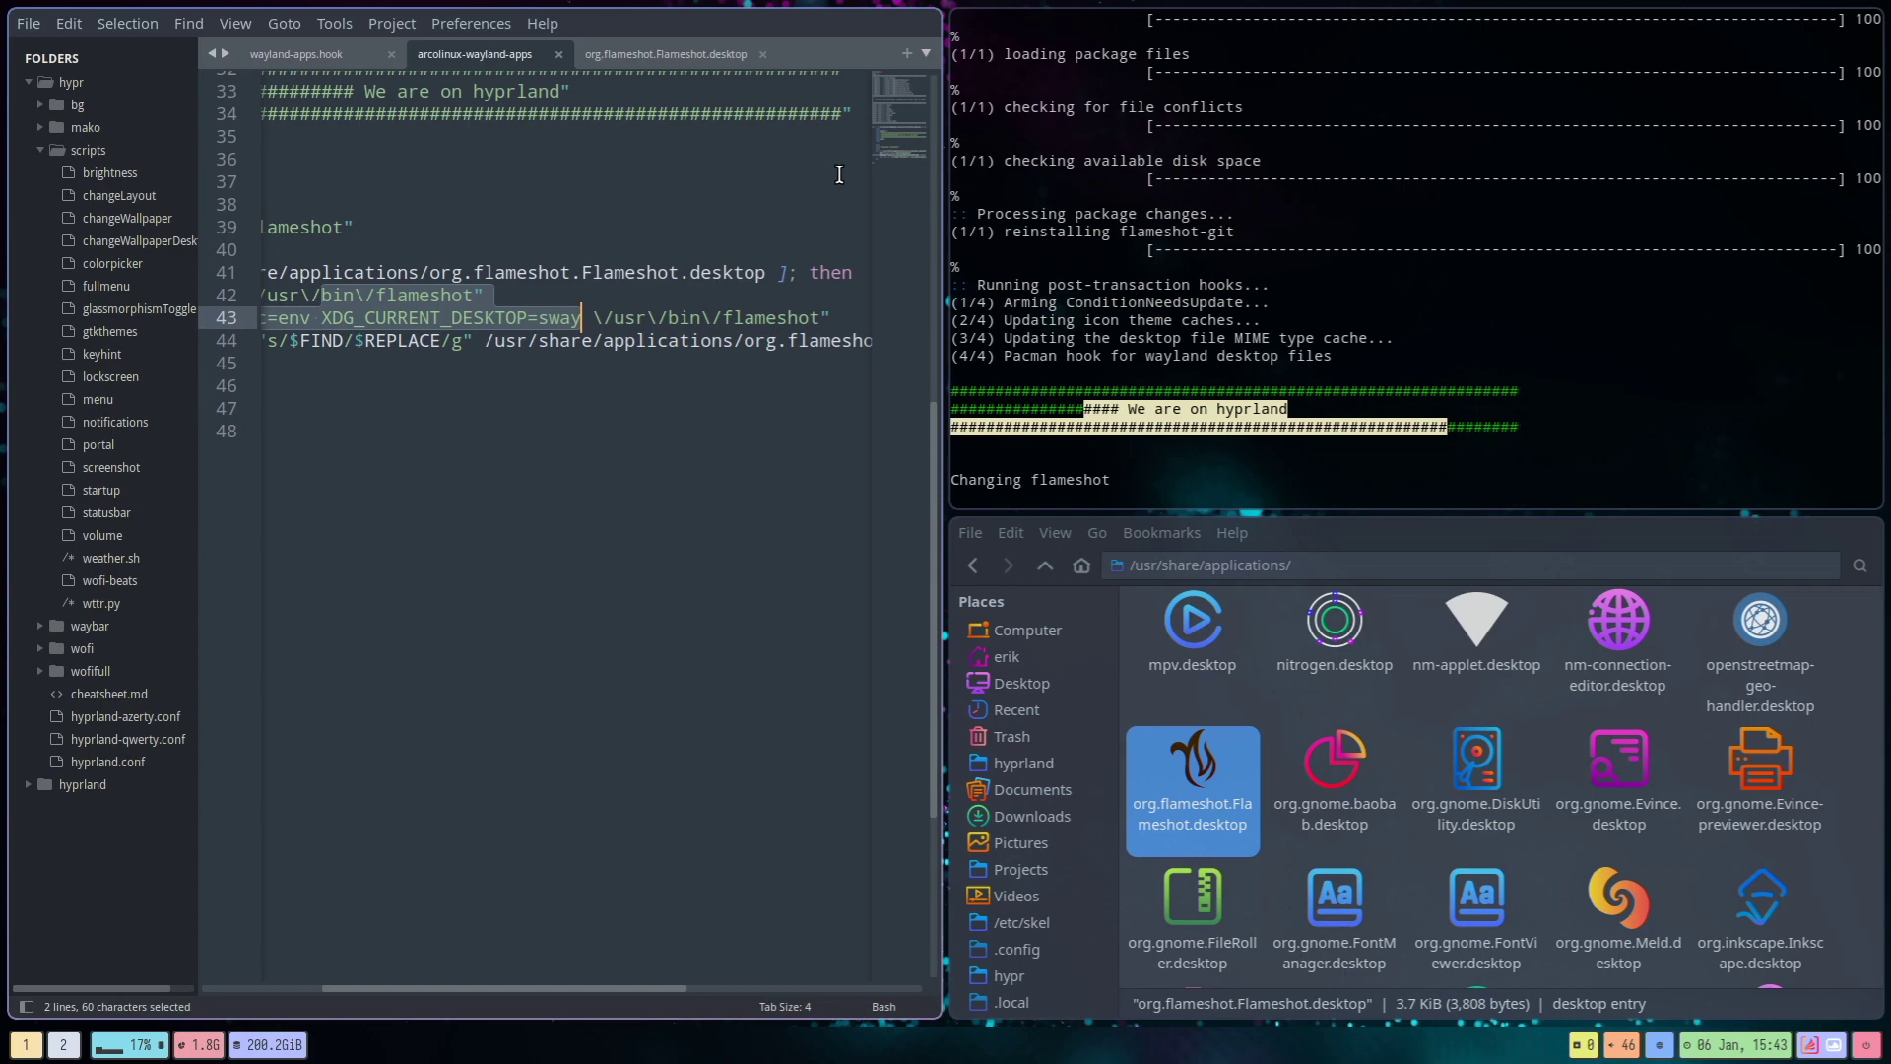
Step: Close Sublime Text, the terminal and the file manager, leaving the bare desktop
{"action": "key", "text": "super+q"}
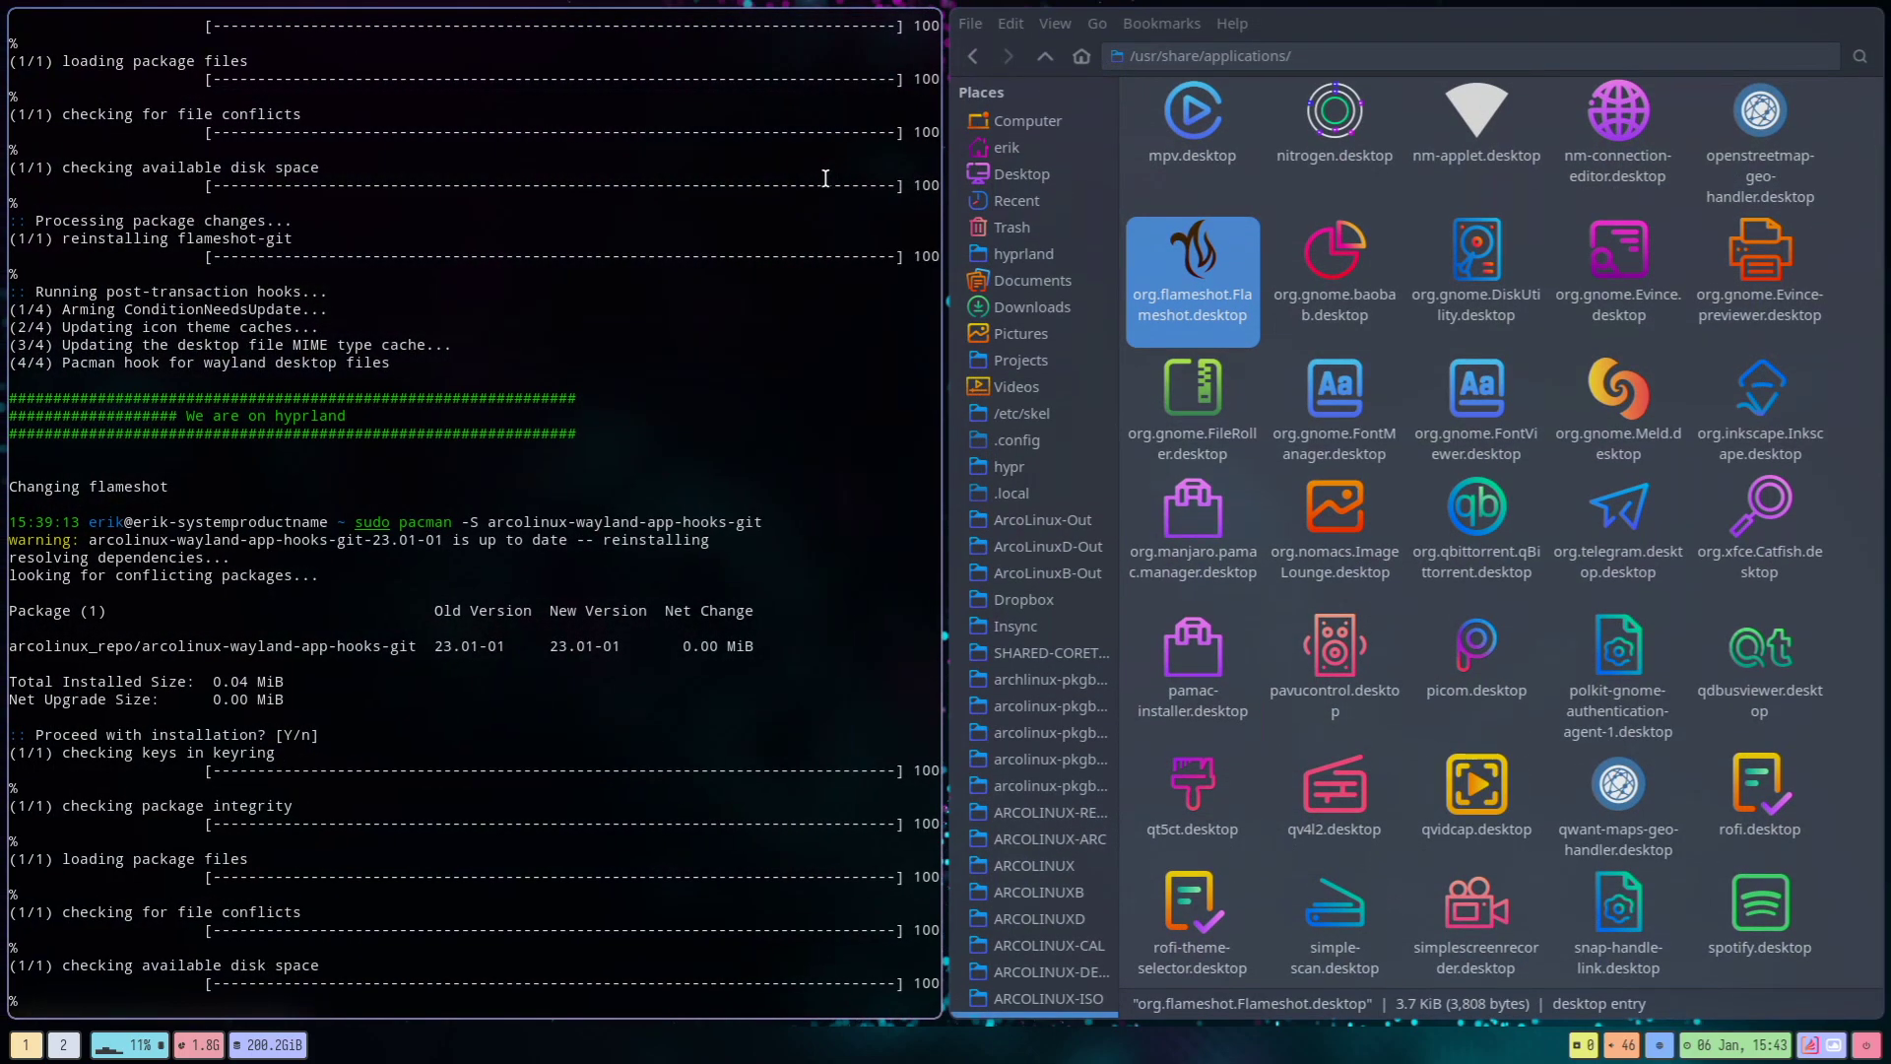
{"action": "key", "text": "super+f"}
{"action": "key", "text": "super+q"}
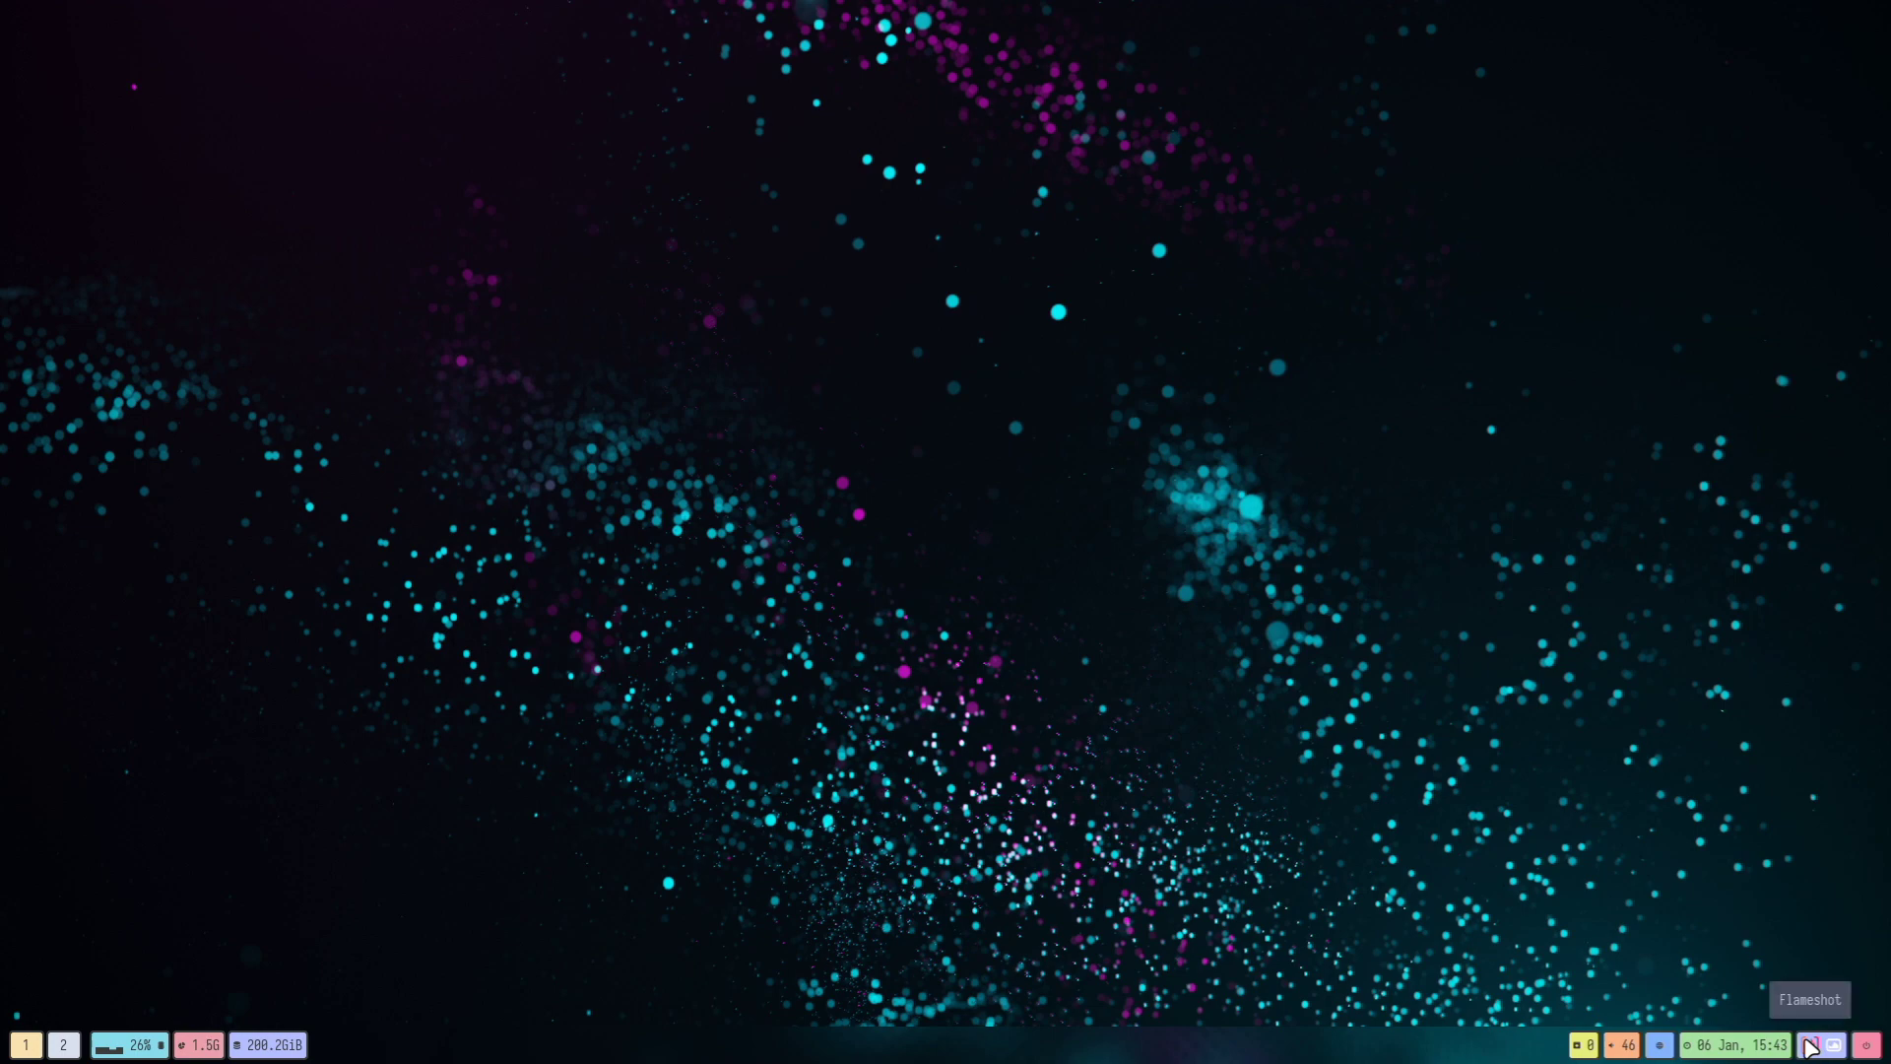
Step: Start a Flameshot capture of a desktop region and add the text 'qsdqsdqsd'
{"action": "left_click", "coordinate": [1810, 1046]}
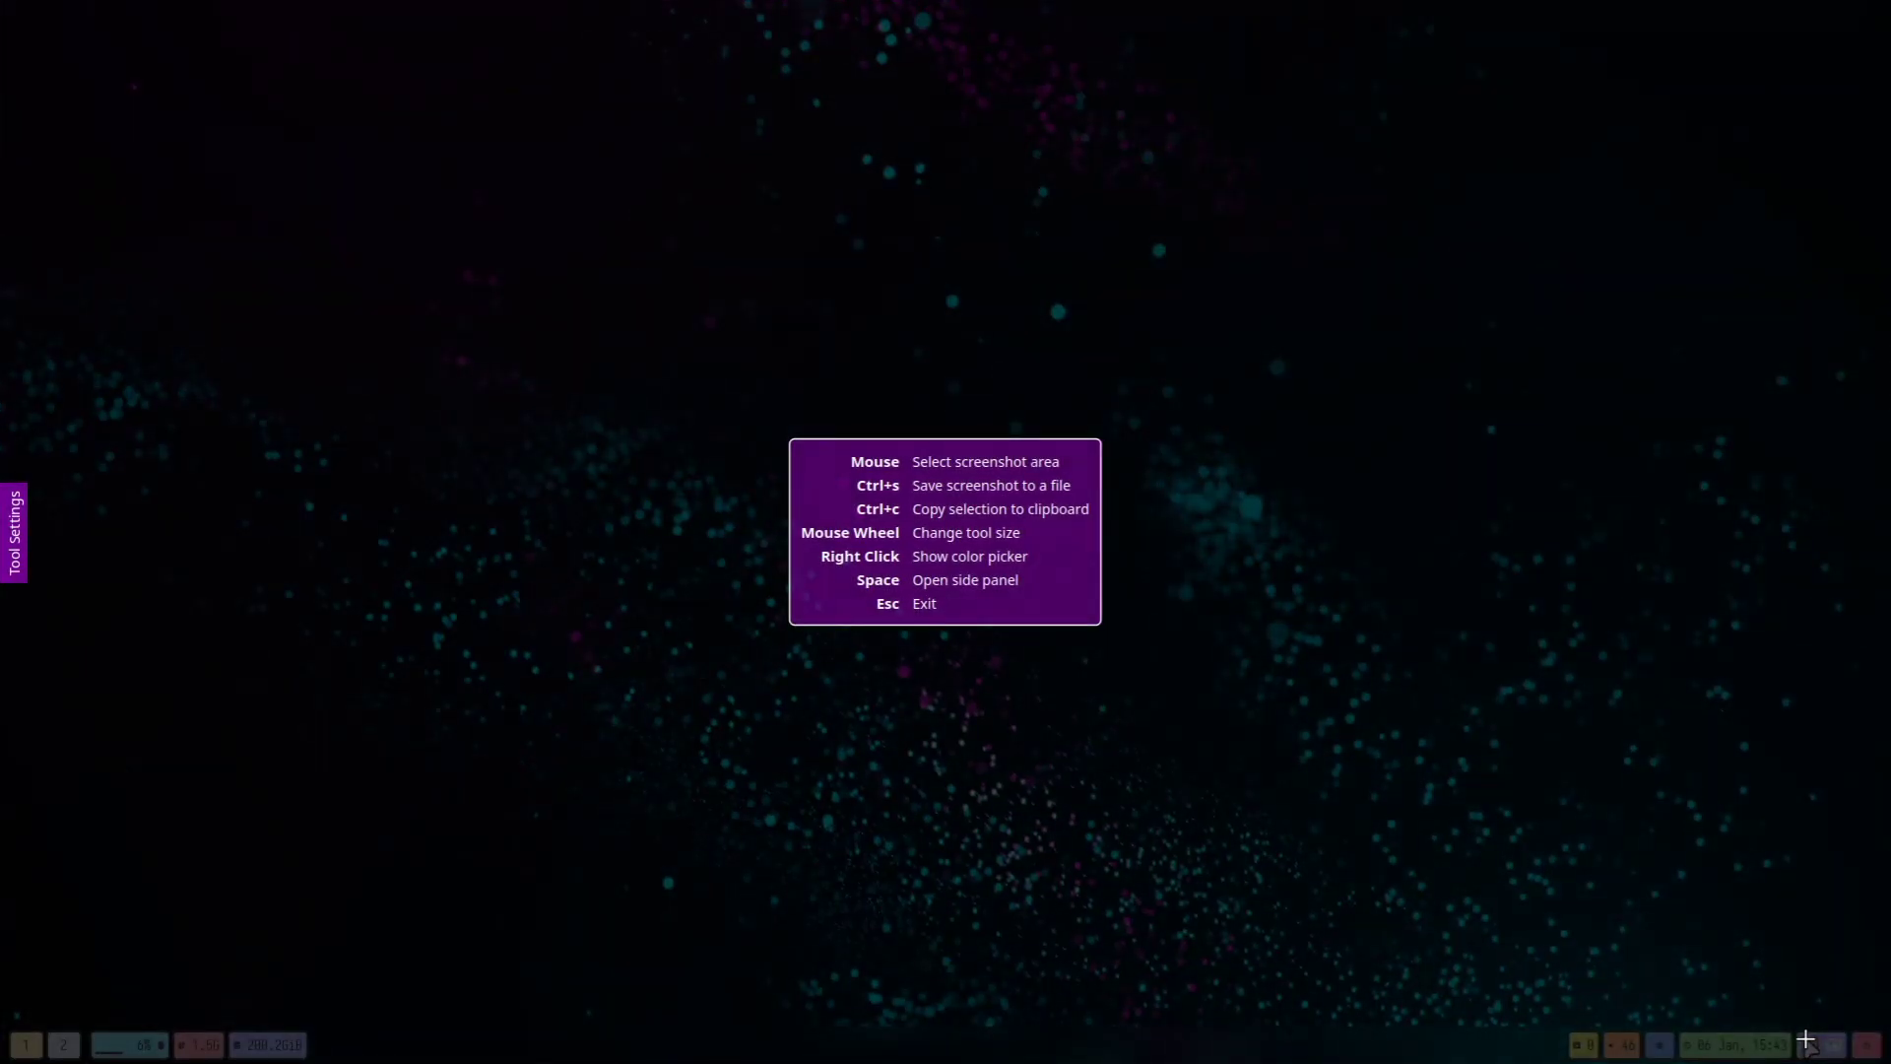
{"action": "left_click_drag", "start_coordinate": [396, 183], "coordinate": [1345, 710]}
{"action": "left_click_drag", "start_coordinate": [1449, 753], "coordinate": [1545, 835]}
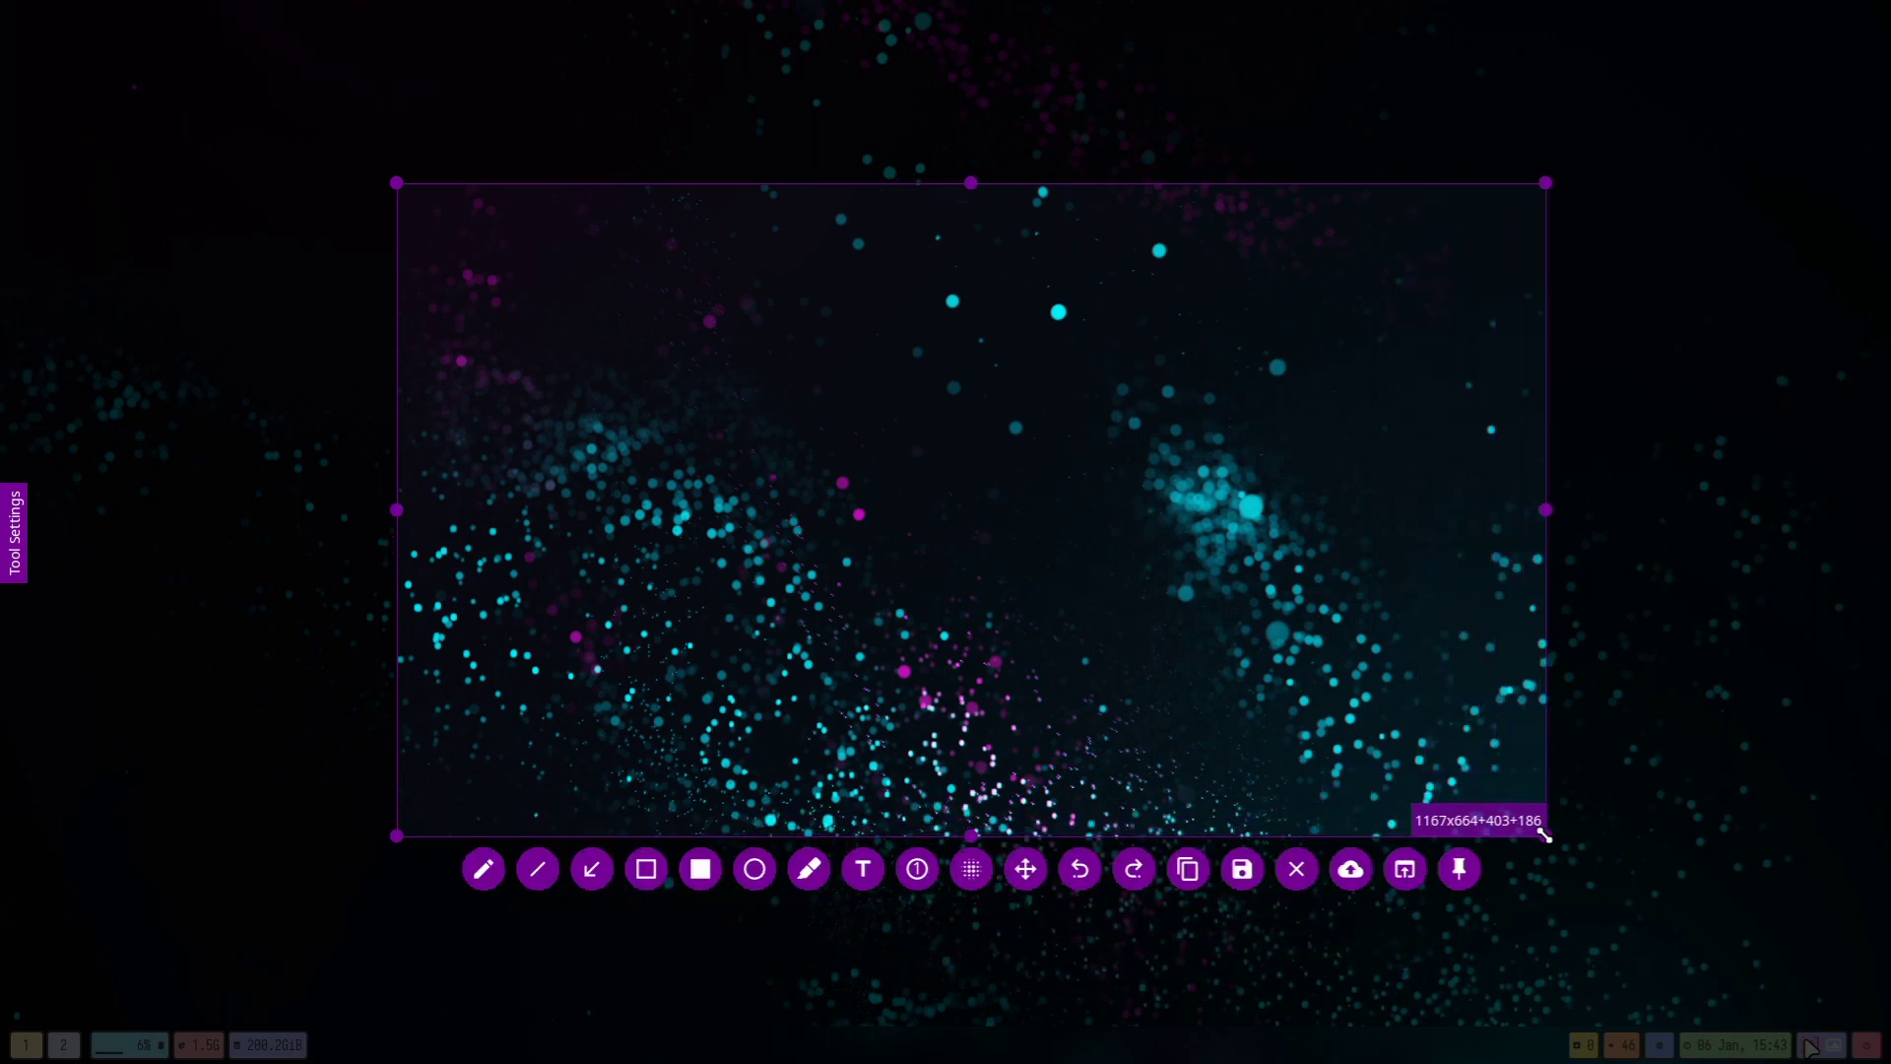
{"action": "left_click", "coordinate": [863, 869]}
{"action": "left_click", "coordinate": [608, 270]}
{"action": "type", "text": "qsdqsdqs"}
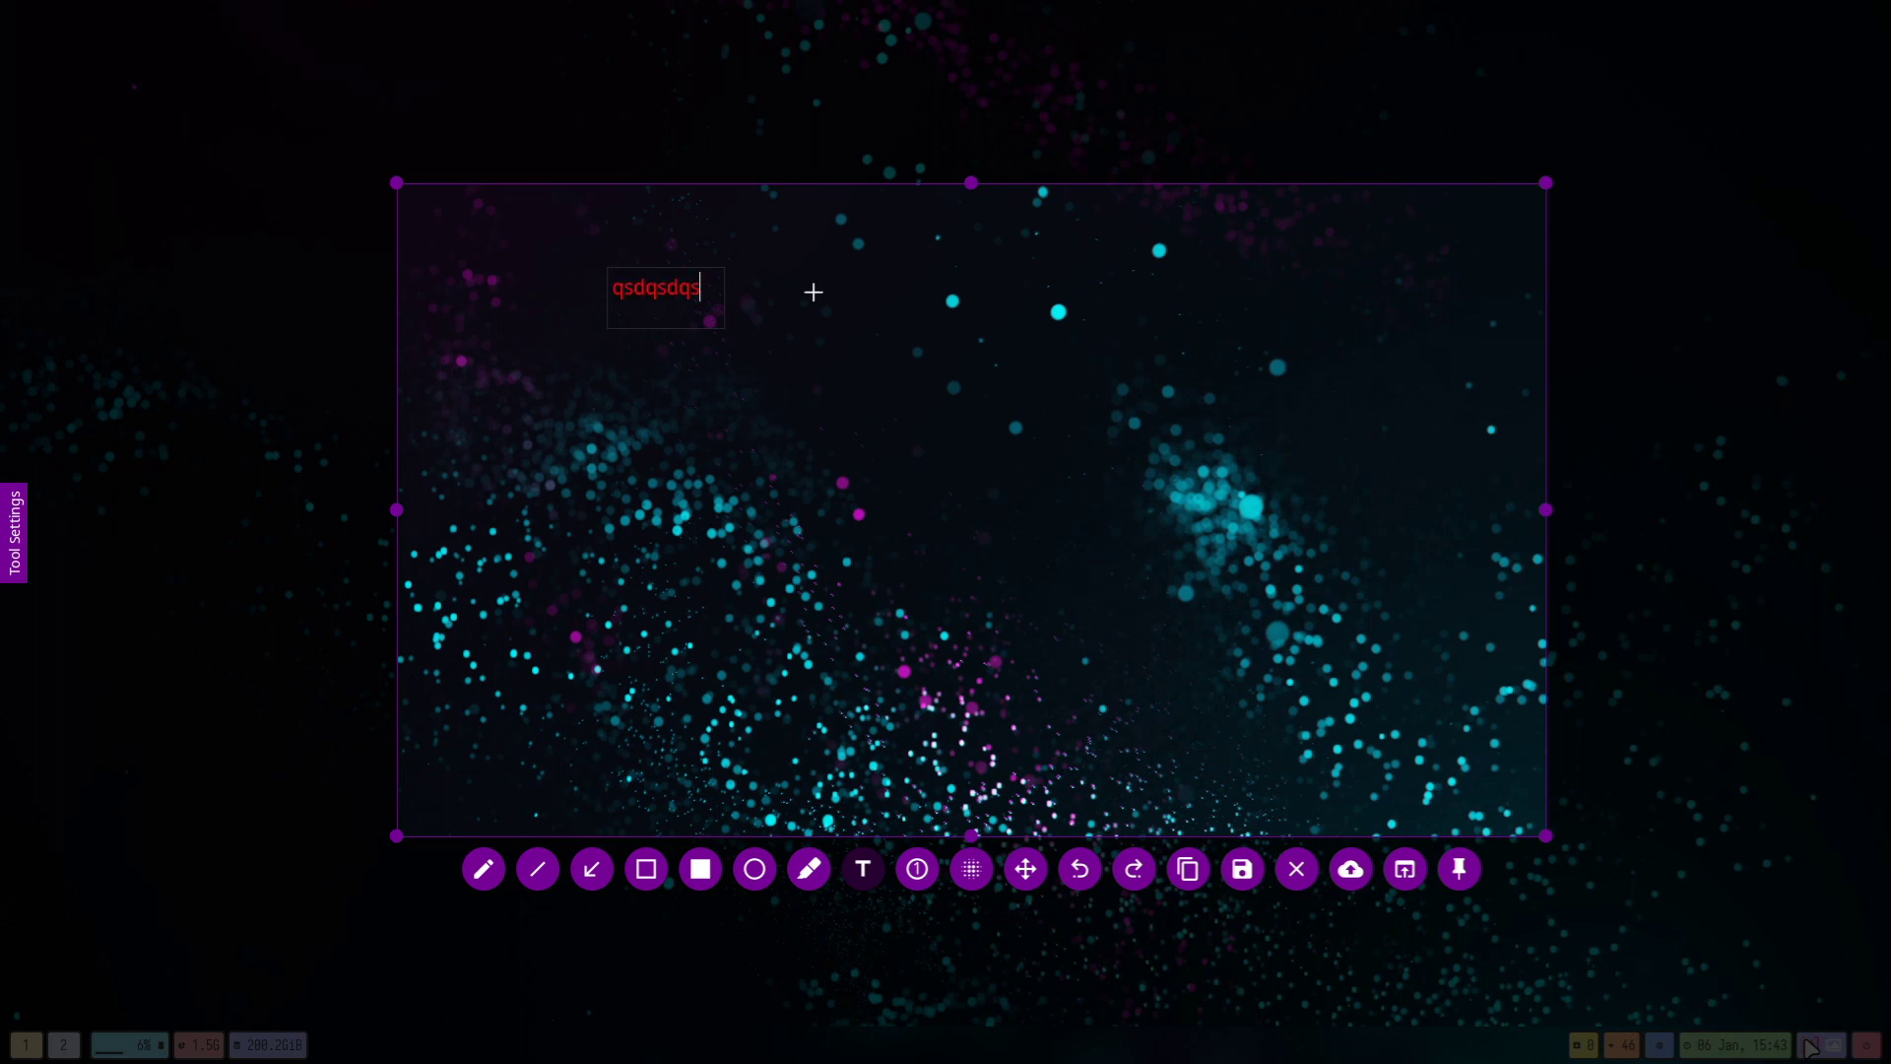
{"action": "type", "text": "d"}
Step: Draw a red arrow and red rectangle on the cyan dots, then copy the capture to clipboard
{"action": "left_click", "coordinate": [600, 873]}
{"action": "left_click_drag", "start_coordinate": [666, 800], "coordinate": [707, 544]}
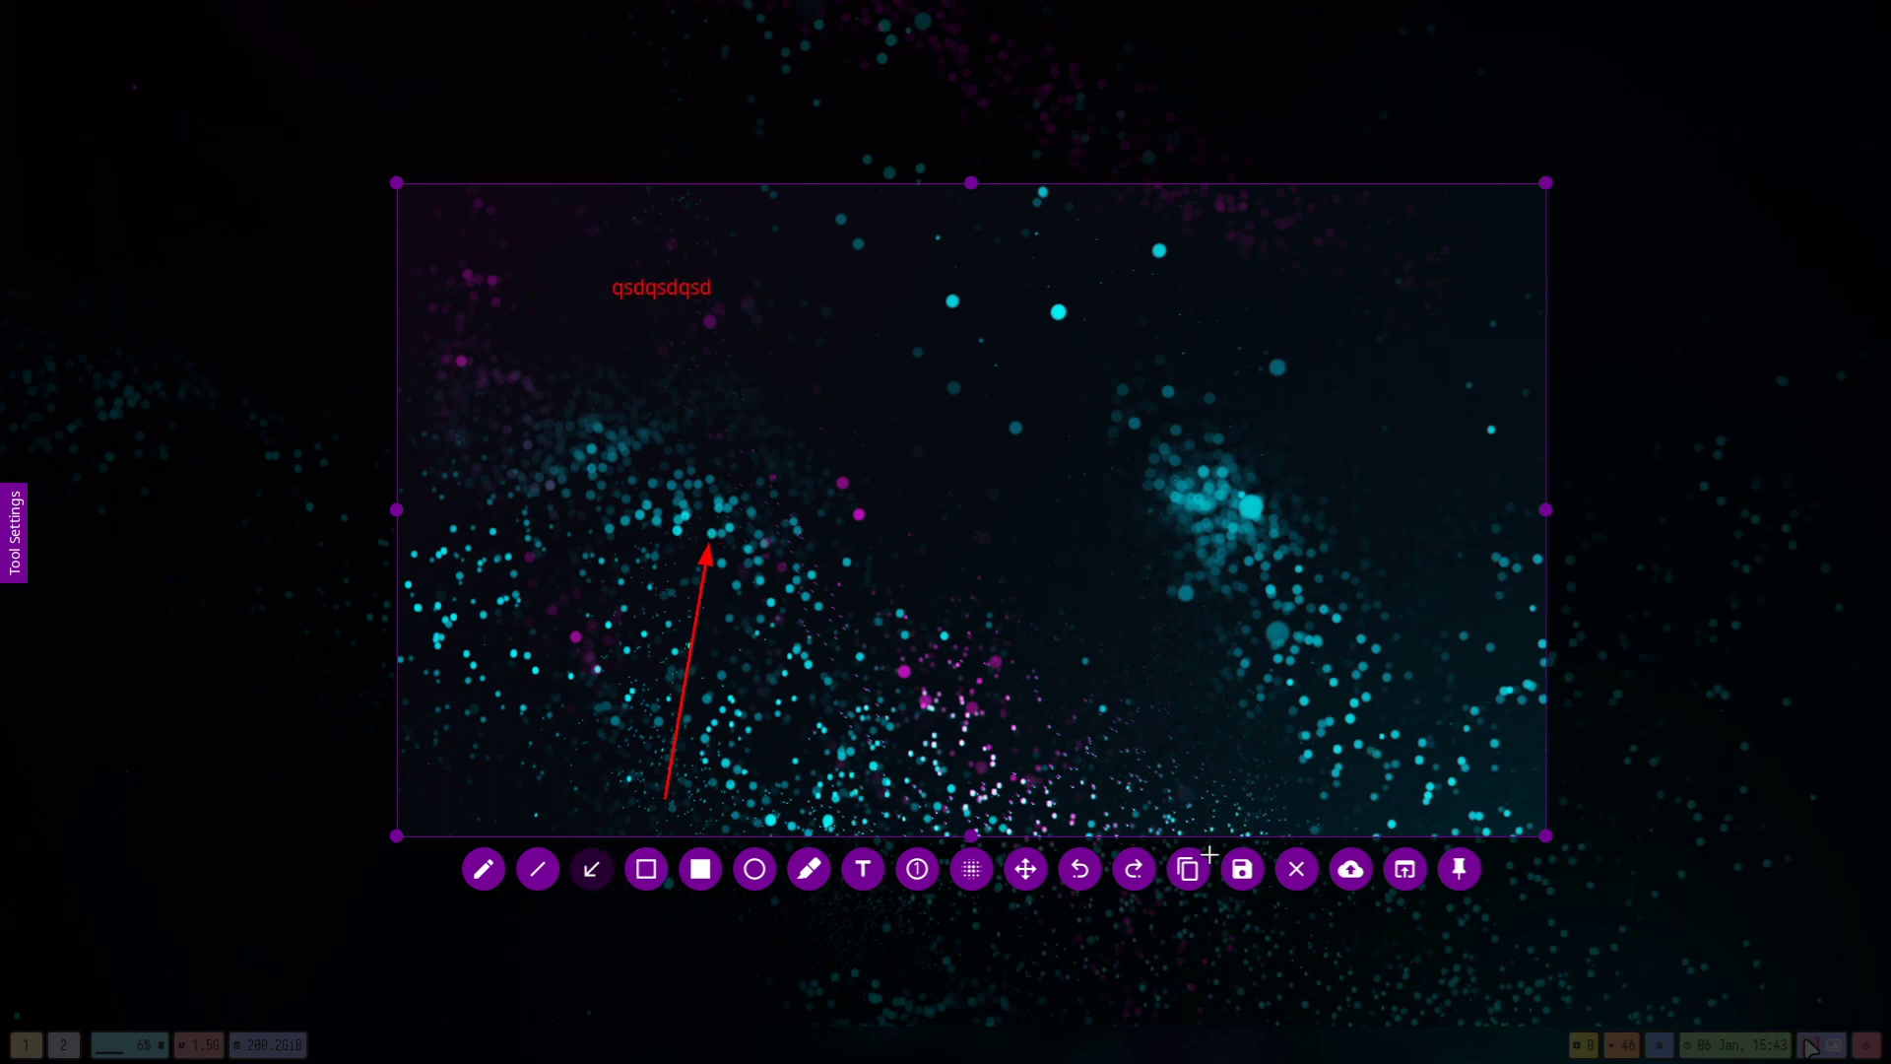
{"action": "left_click", "coordinate": [646, 868]}
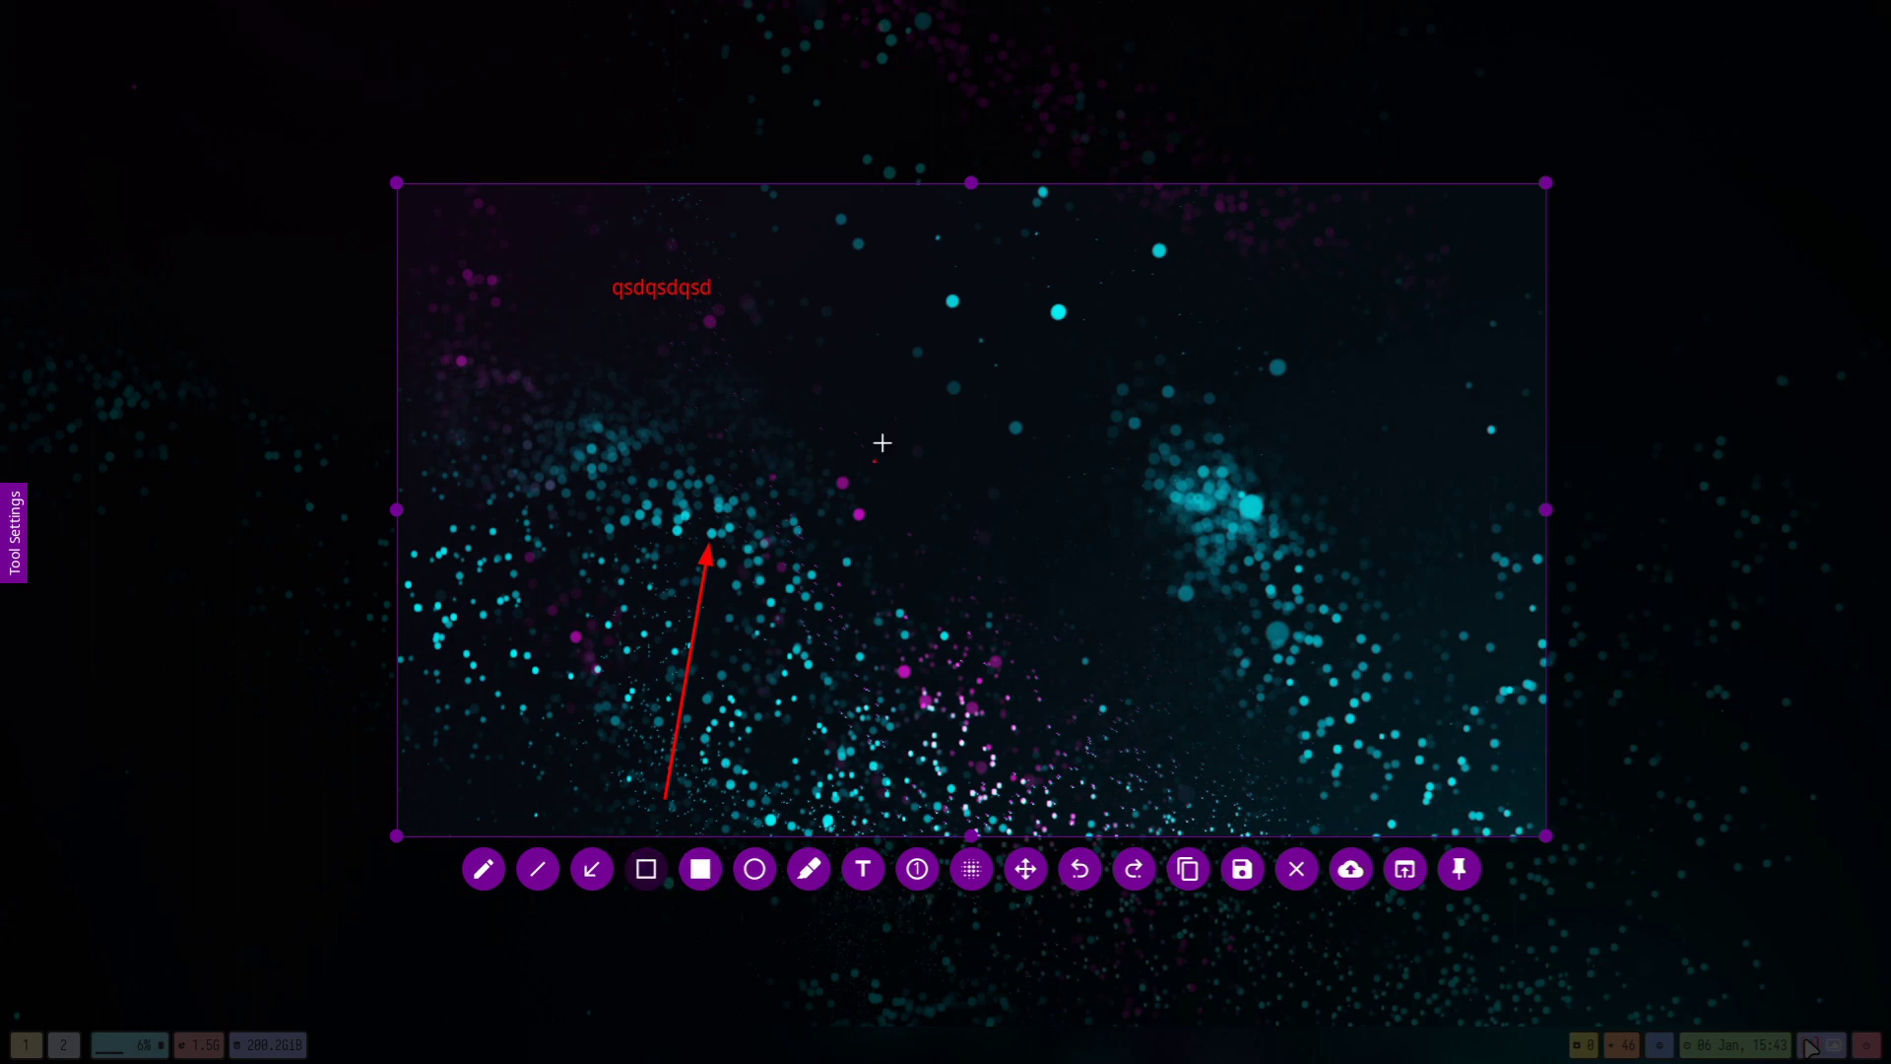
{"action": "left_click_drag", "start_coordinate": [912, 399], "coordinate": [1389, 508]}
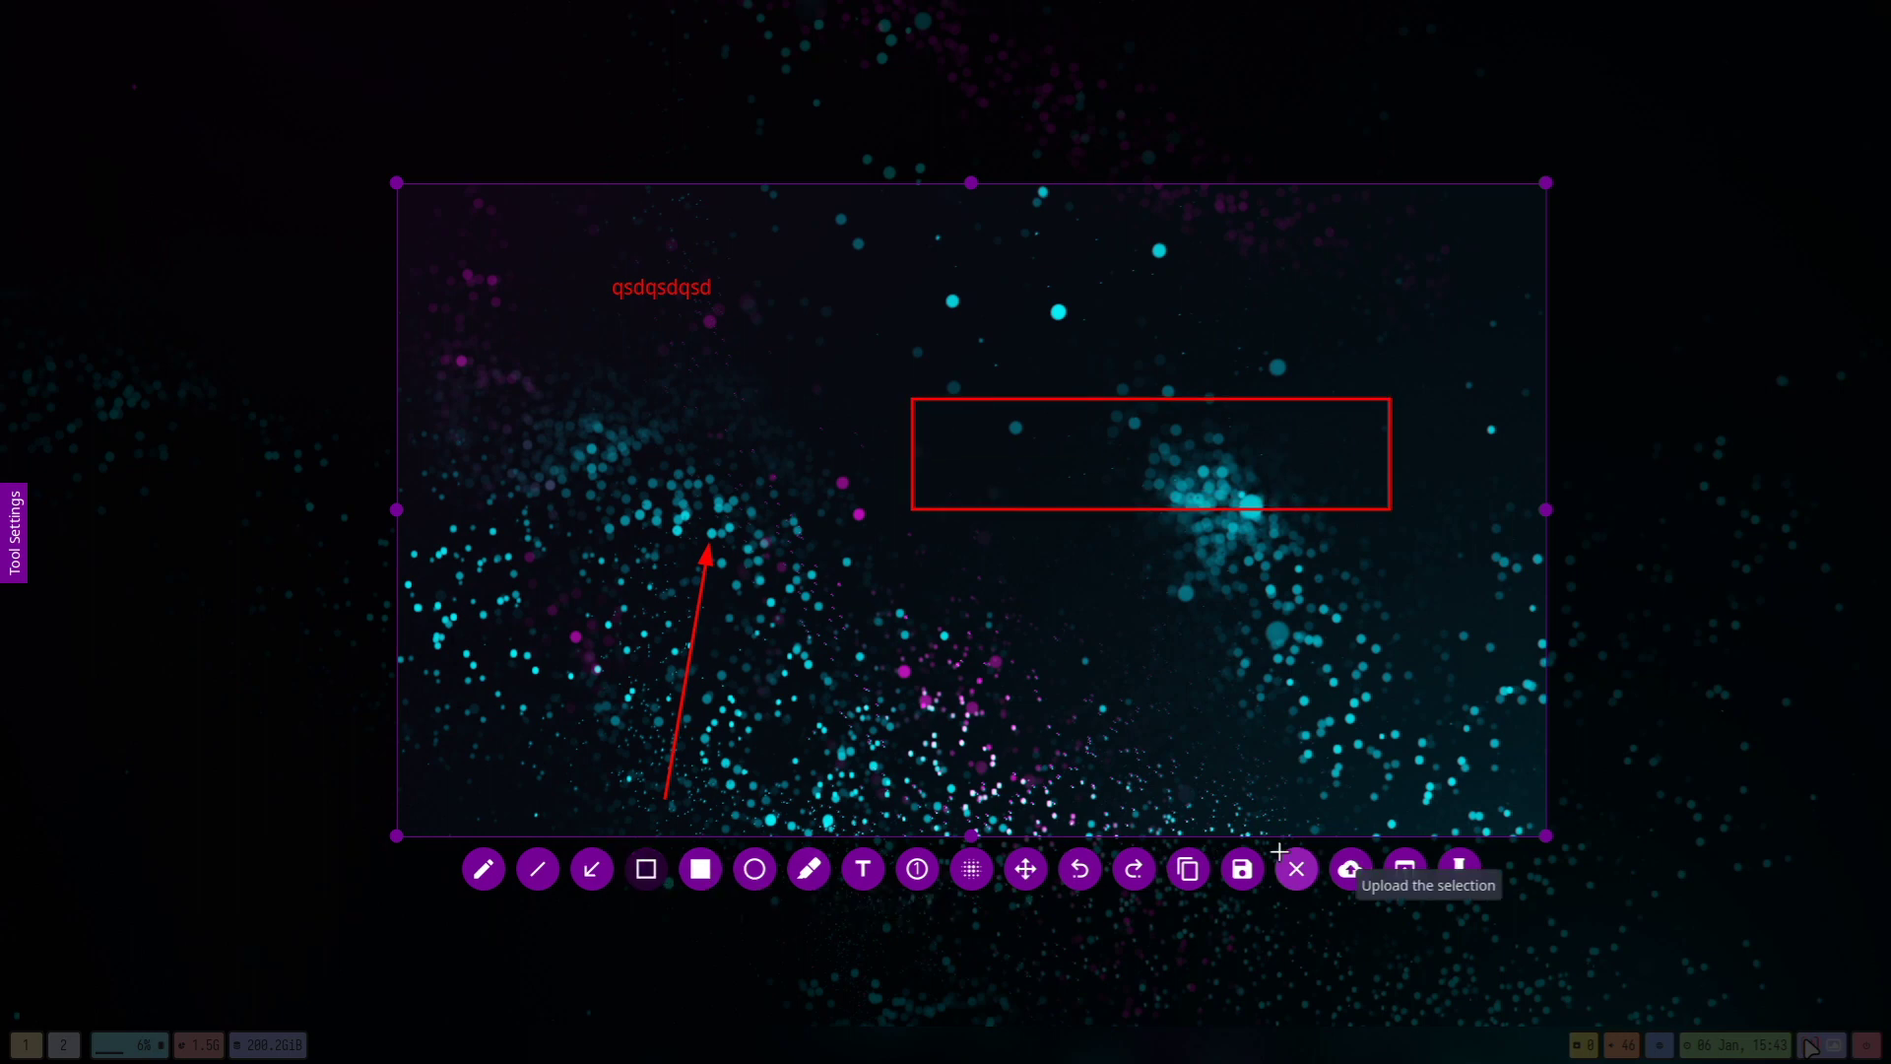
{"action": "left_click", "coordinate": [1188, 871]}
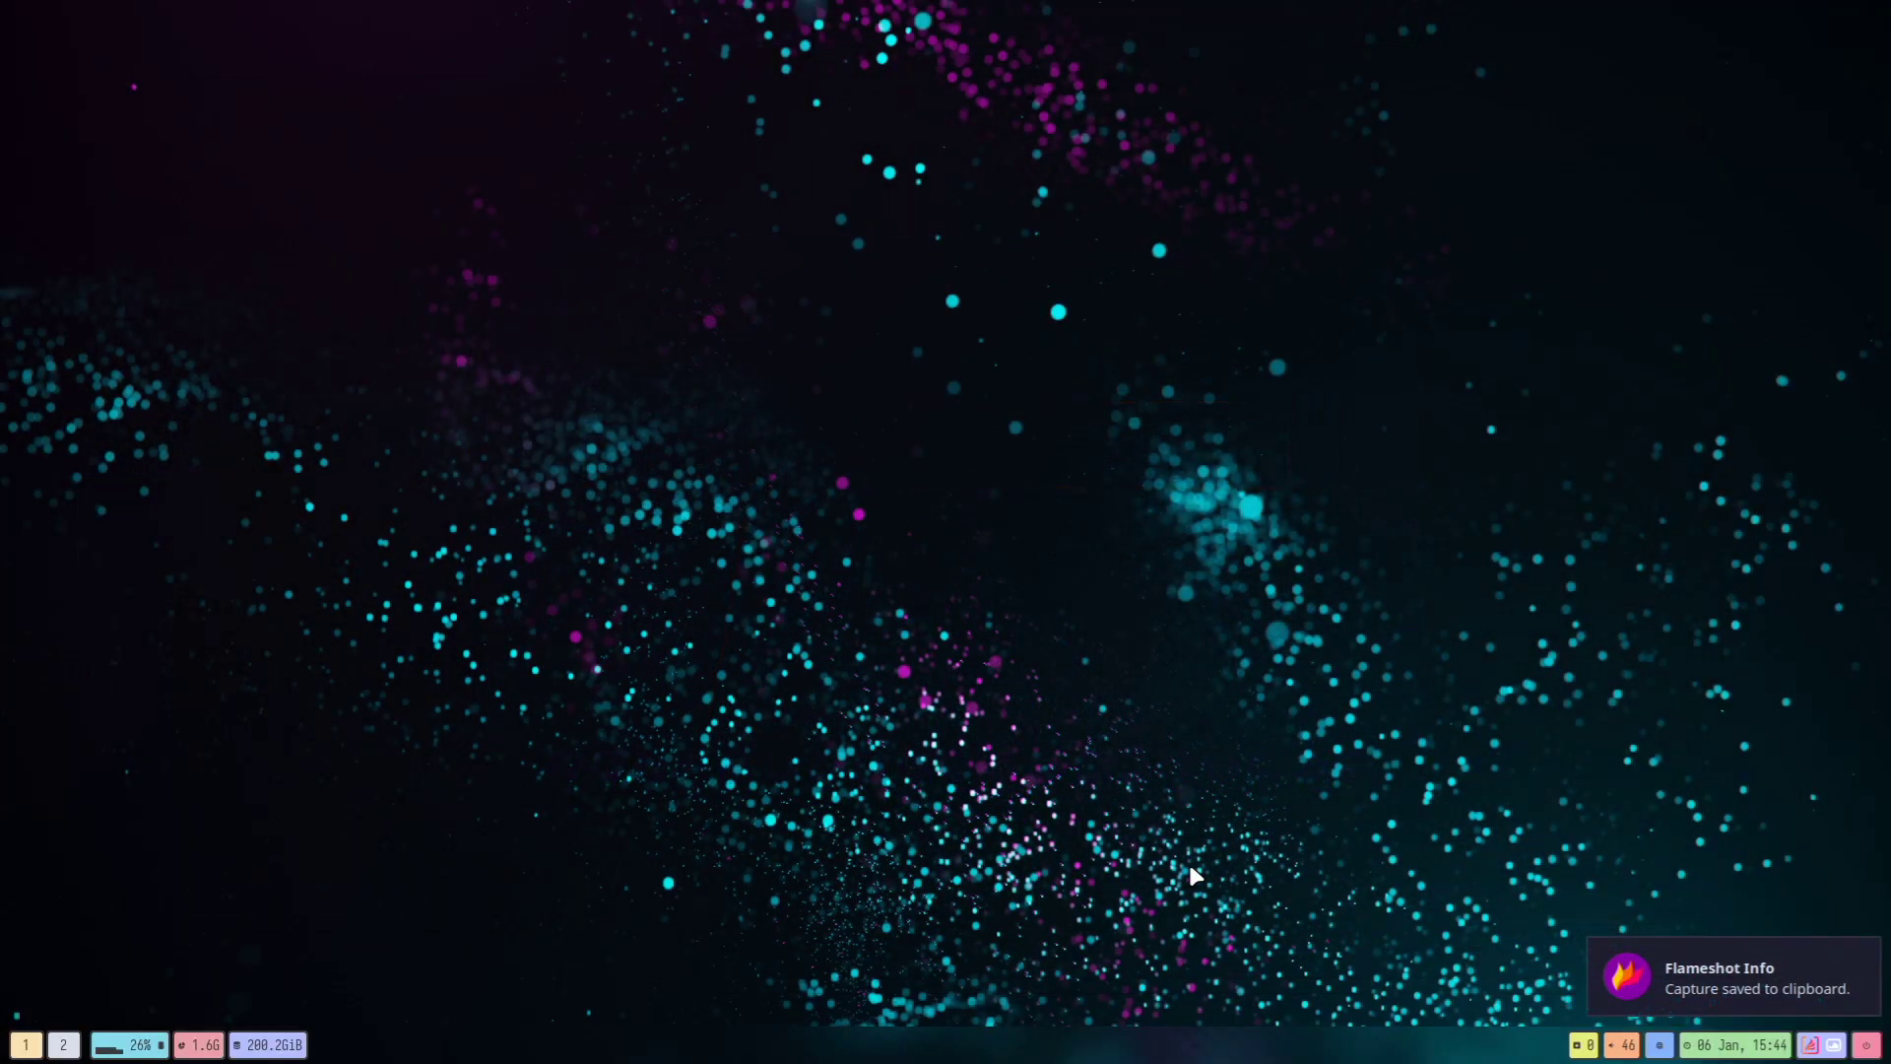